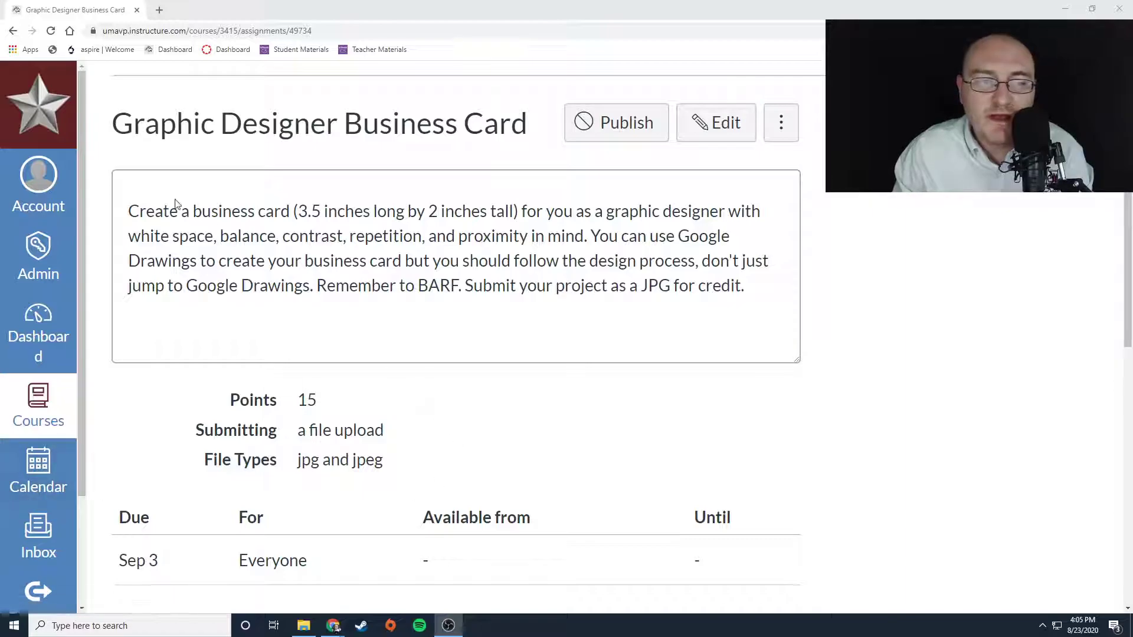
- Open a new browser tab and go to drawings.google.com to start a new drawing
{"action": "left_click_drag", "start_coordinate": [299, 214], "coordinate": [520, 214]}
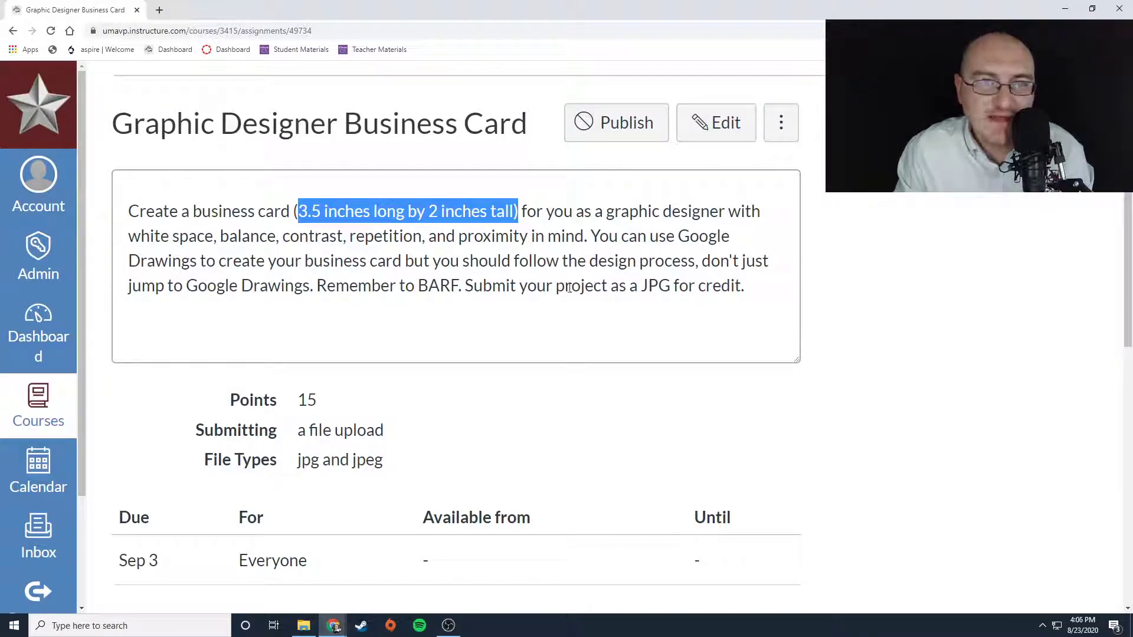
{"action": "left_click", "coordinate": [500, 262]}
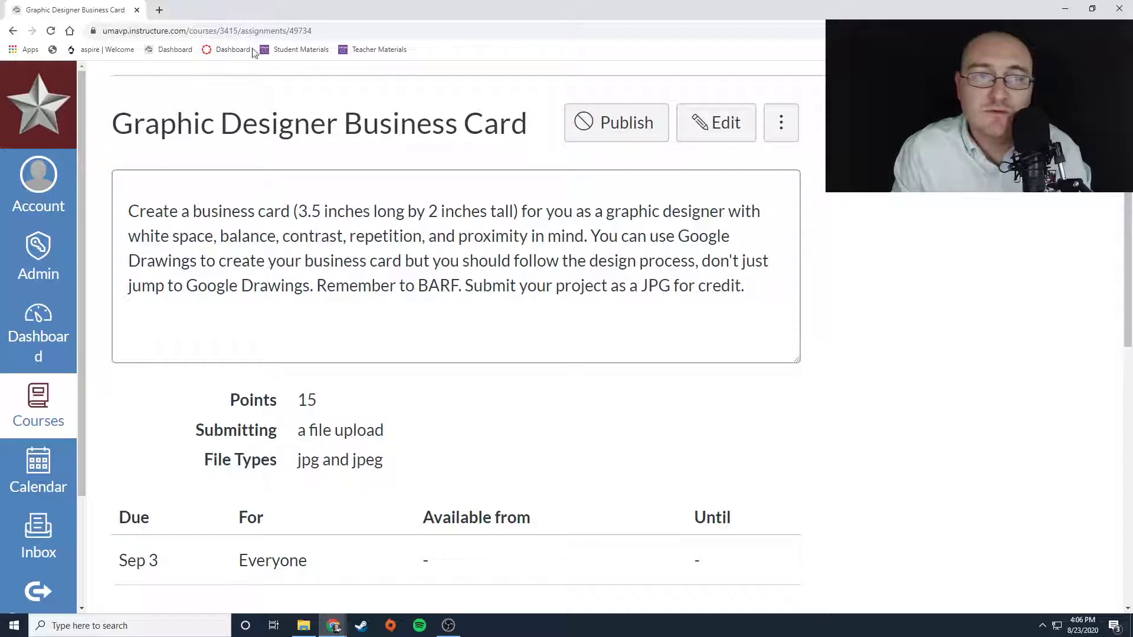
{"action": "left_click", "coordinate": [159, 10]}
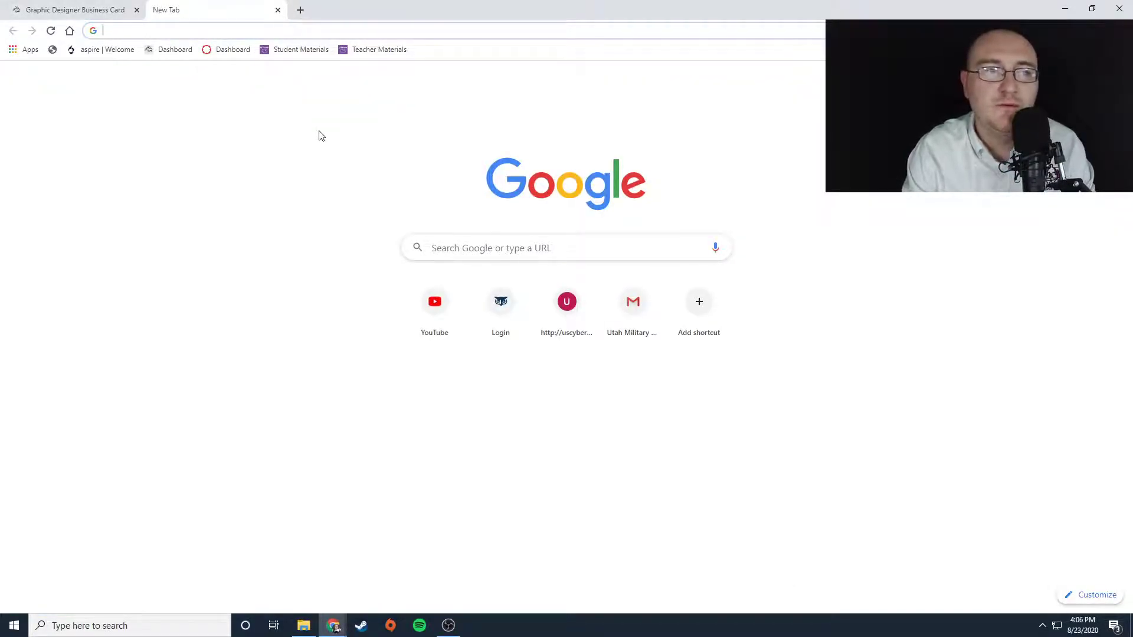
{"action": "type", "text": "draw"}
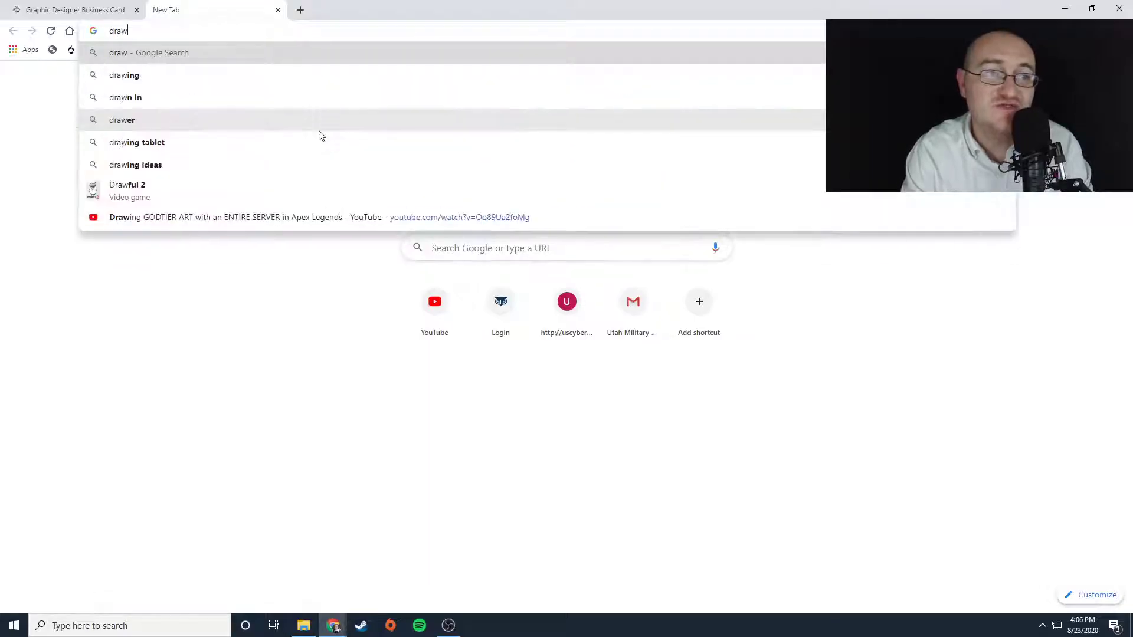
{"action": "type", "text": "ings.goo"}
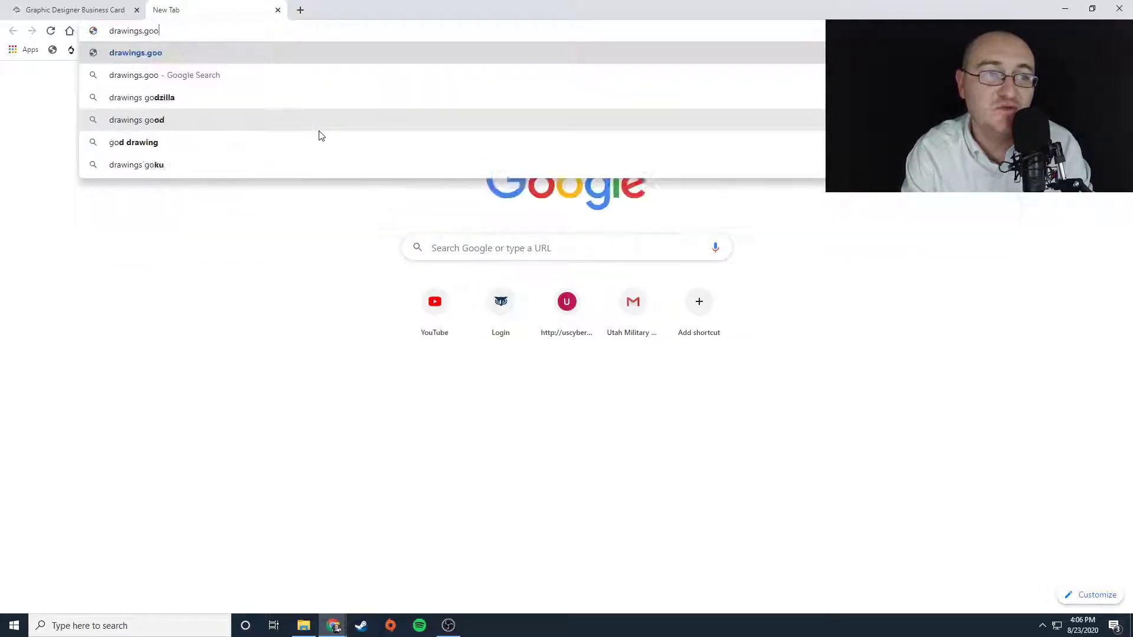
{"action": "type", "text": "gle.com"}
{"action": "key", "text": "Return"}
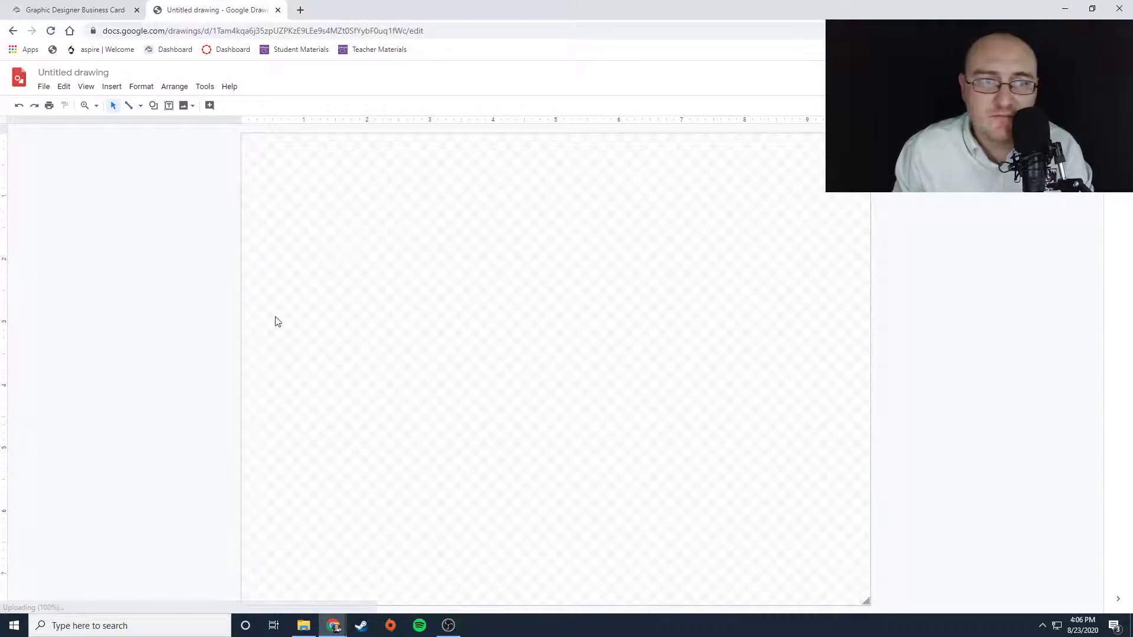
- Rename the drawing as Business Card
{"action": "left_click", "coordinate": [72, 72]}
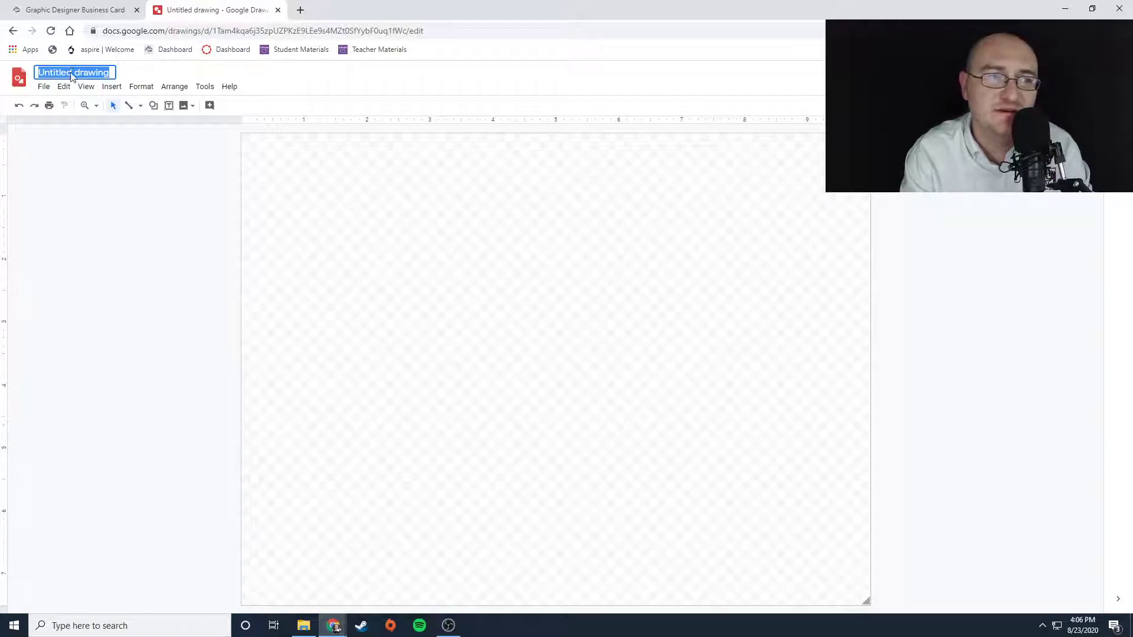
{"action": "type", "text": "Business Card"}
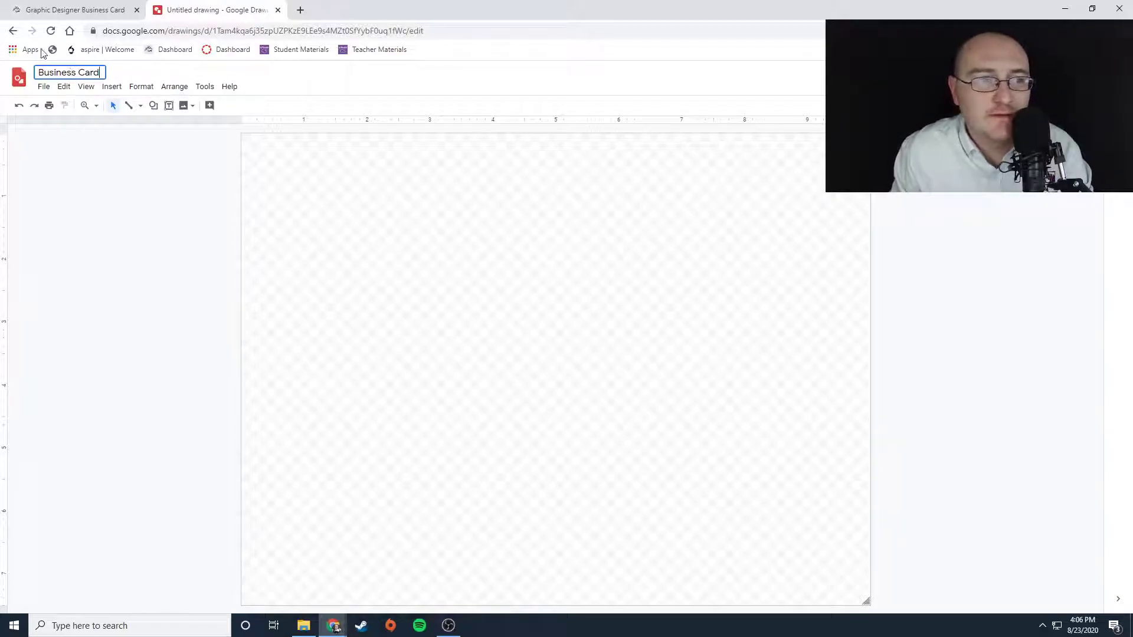
{"action": "key", "text": "Return"}
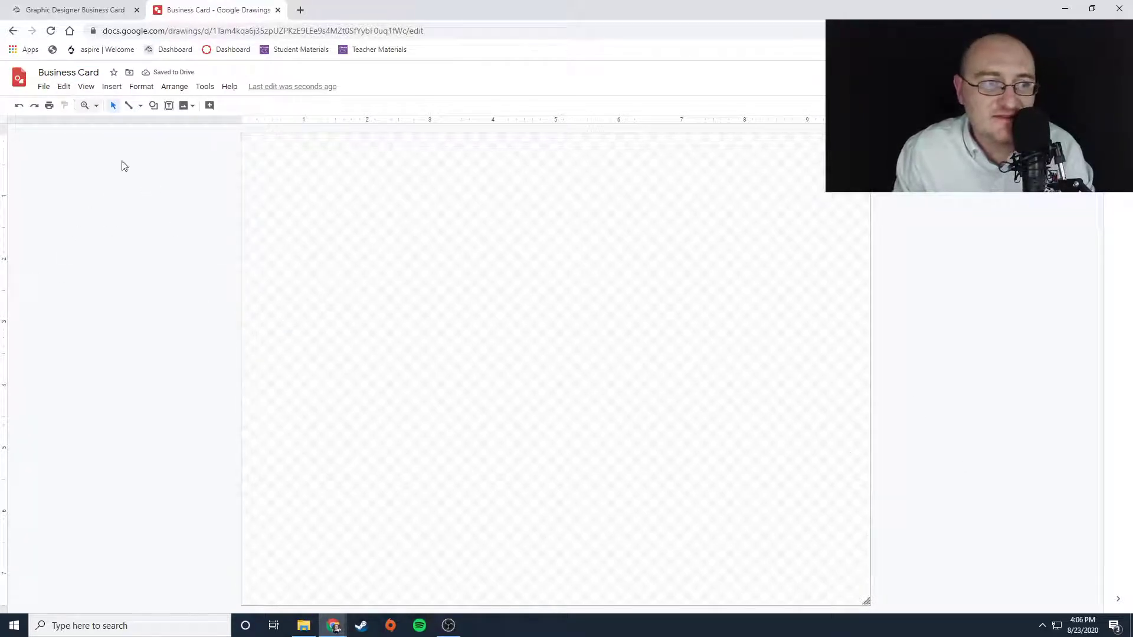
- Set the page size to a custom 3.5 by 2 inches
{"action": "left_click", "coordinate": [142, 88]}
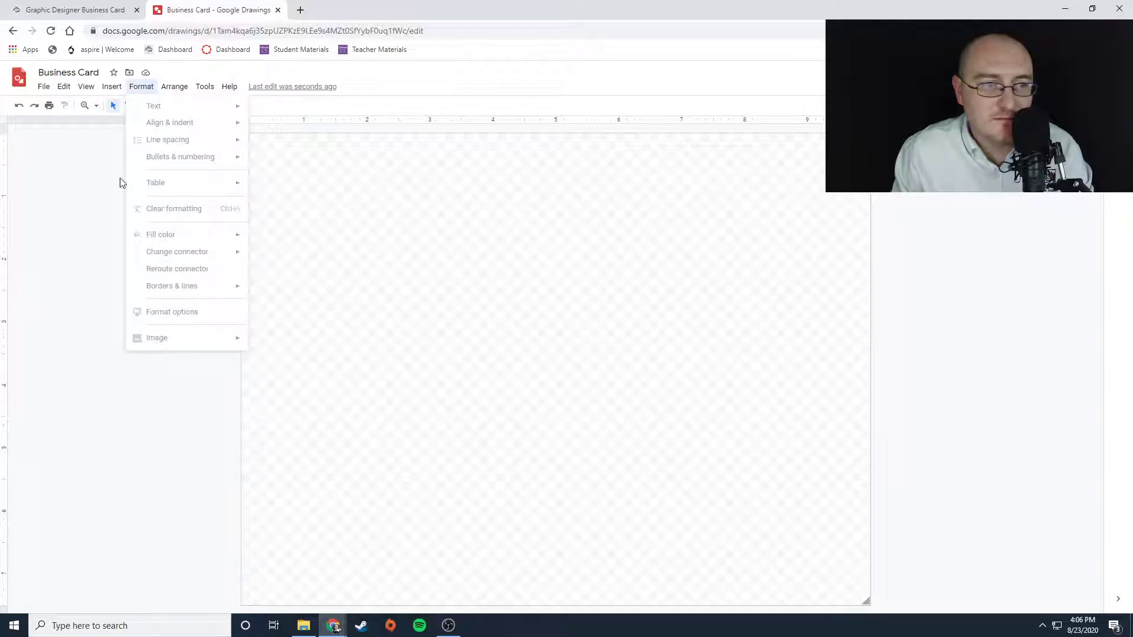
{"action": "mouse_move", "coordinate": [121, 93]}
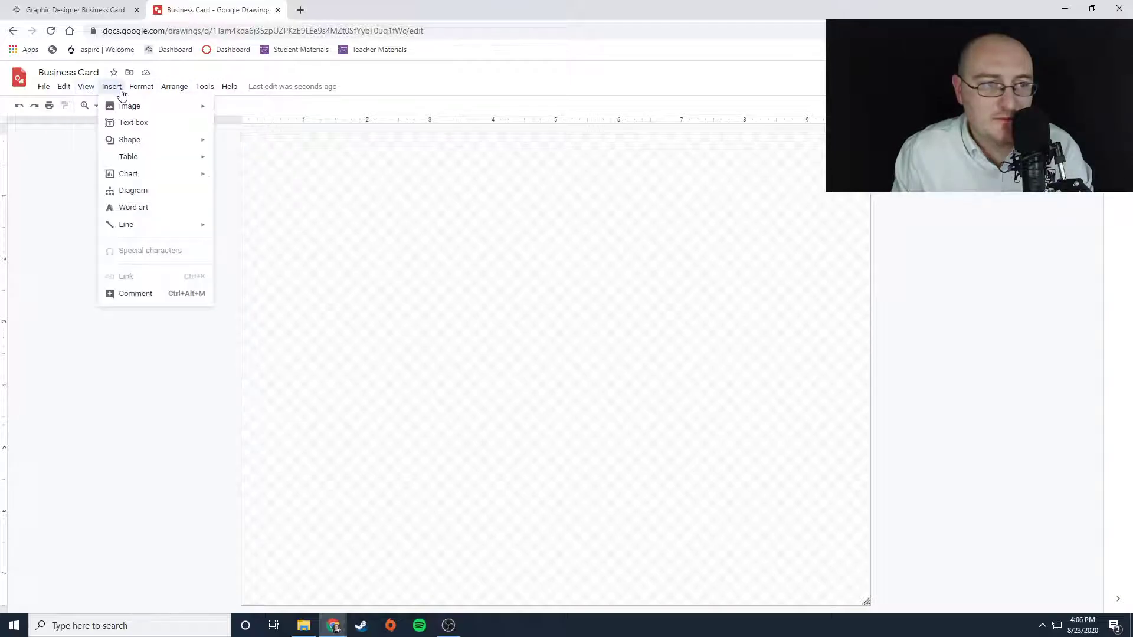
{"action": "mouse_move", "coordinate": [44, 91]}
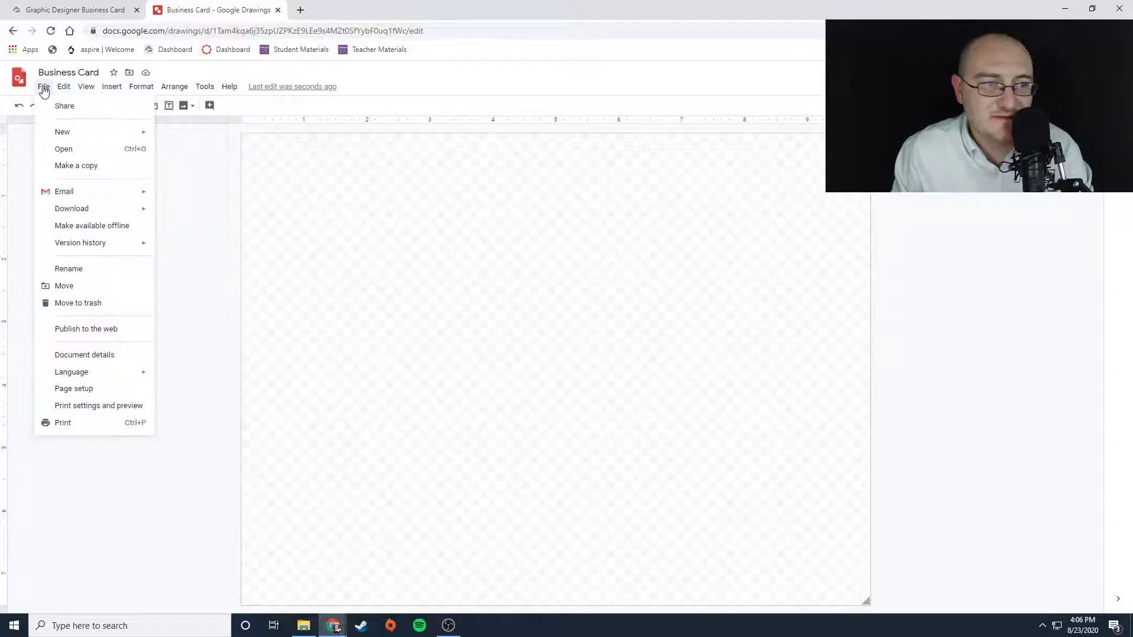
{"action": "left_click", "coordinate": [76, 390]}
{"action": "left_click_drag", "start_coordinate": [577, 300], "coordinate": [472, 282]}
{"action": "left_click", "coordinate": [434, 307]}
{"action": "left_click", "coordinate": [434, 307]}
{"action": "left_click", "coordinate": [427, 304]}
{"action": "left_click", "coordinate": [419, 353]}
{"action": "left_click", "coordinate": [404, 333]}
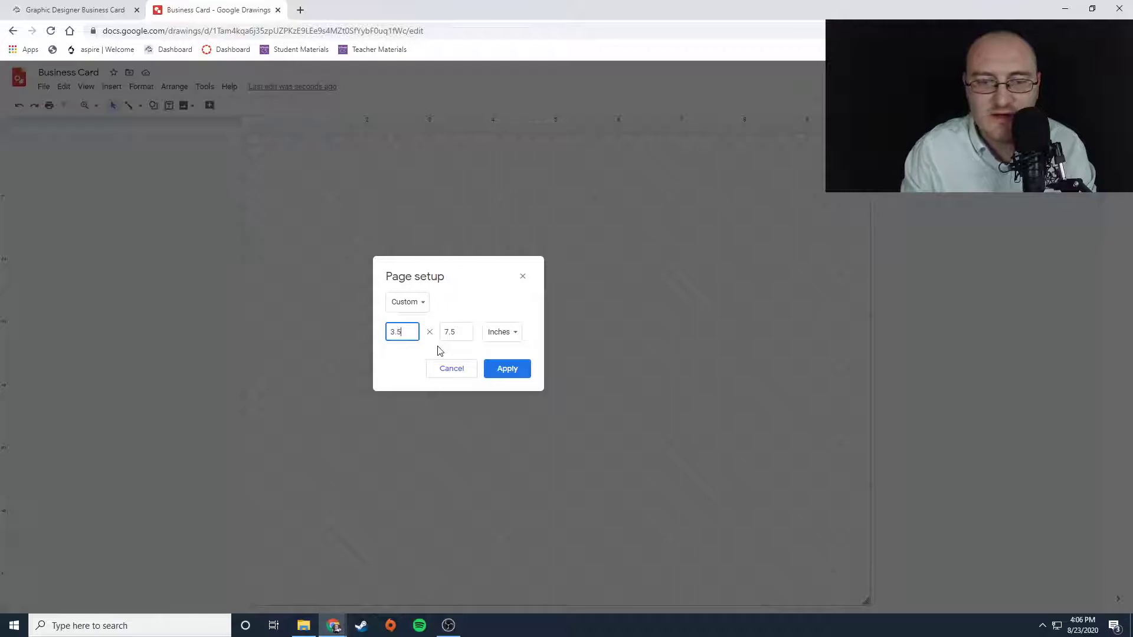
{"action": "key", "text": "Tab"}
{"action": "type", "text": "2"}
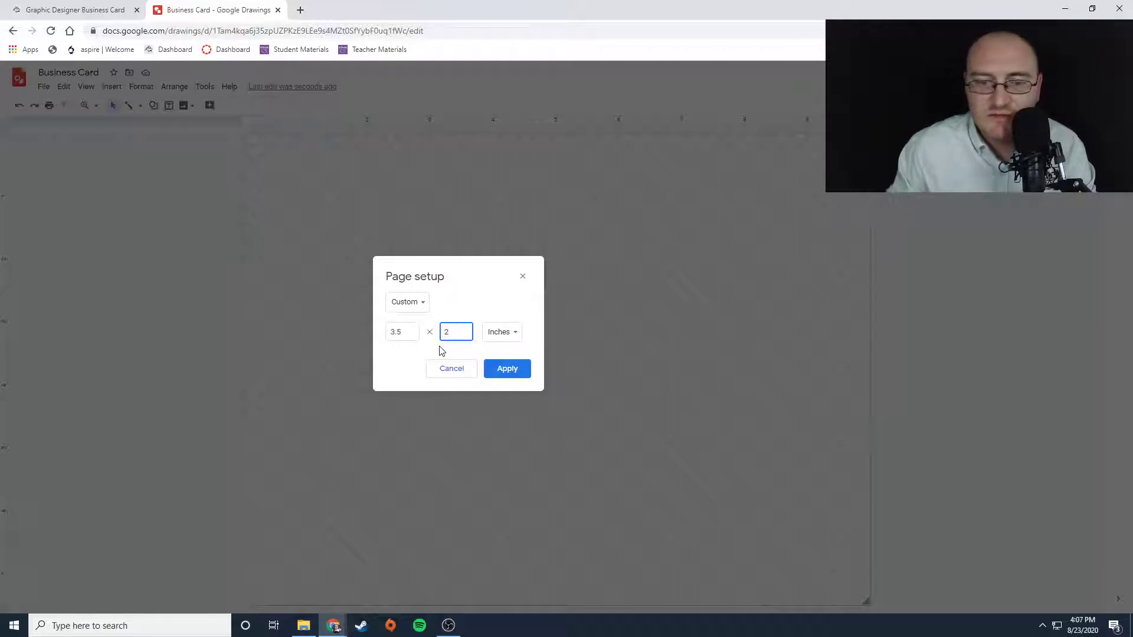
{"action": "left_click", "coordinate": [515, 369]}
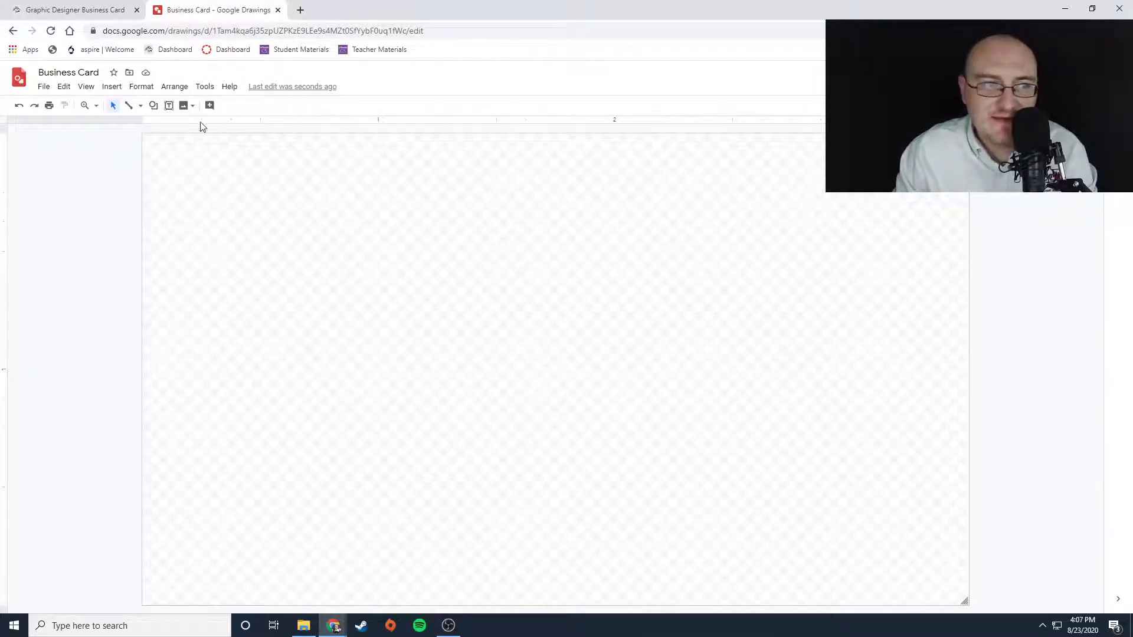
{"action": "left_click", "coordinate": [44, 88]}
{"action": "mouse_move", "coordinate": [111, 87]}
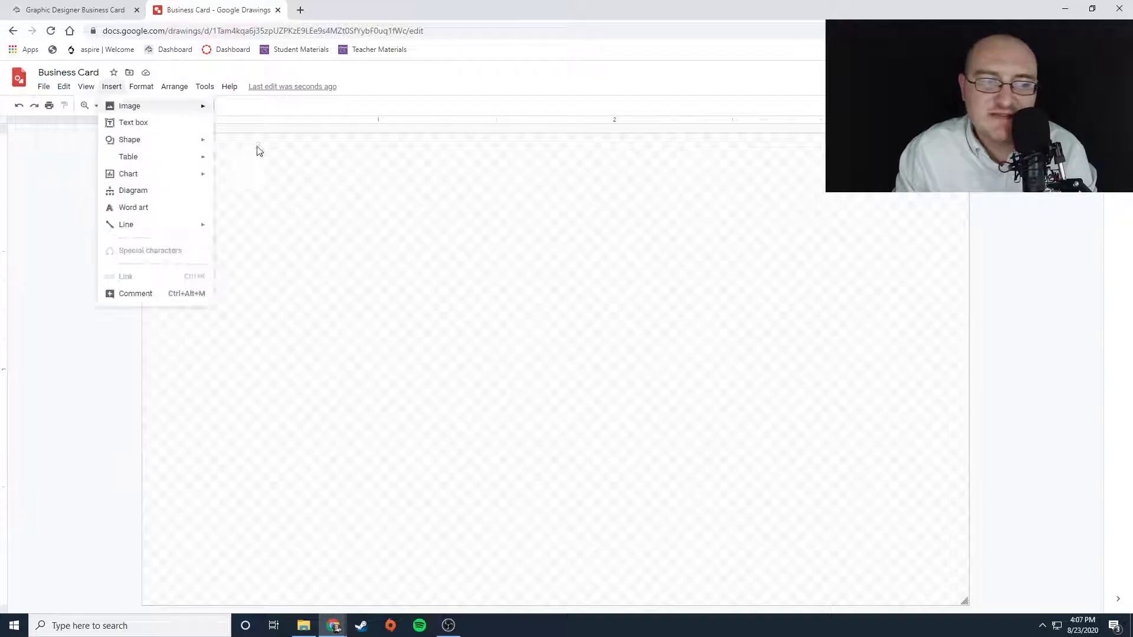
{"action": "left_click", "coordinate": [442, 293]}
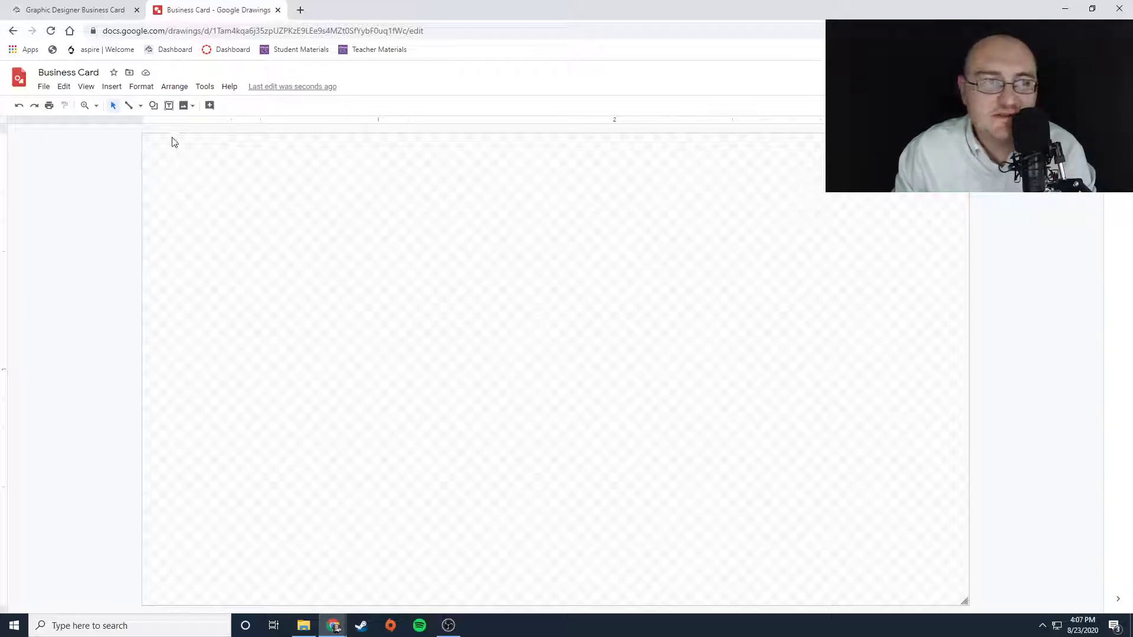
- Draw a text box at the card's top-left, enter your full name, and shrink the box to fit it
{"action": "left_click", "coordinate": [169, 105]}
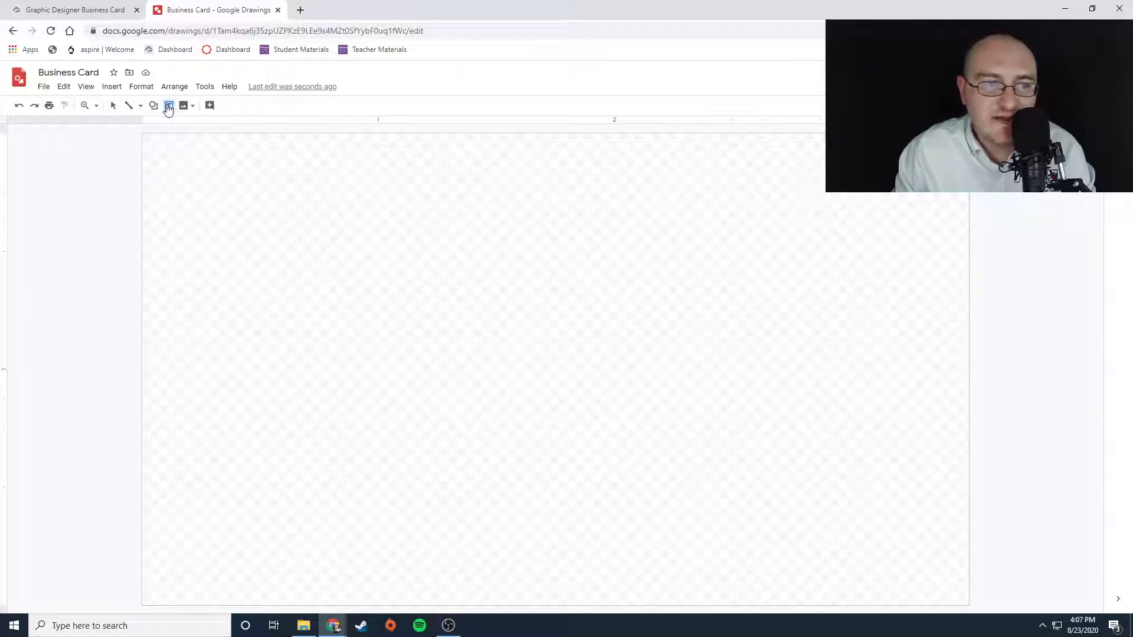
{"action": "left_click_drag", "start_coordinate": [153, 146], "coordinate": [663, 306]}
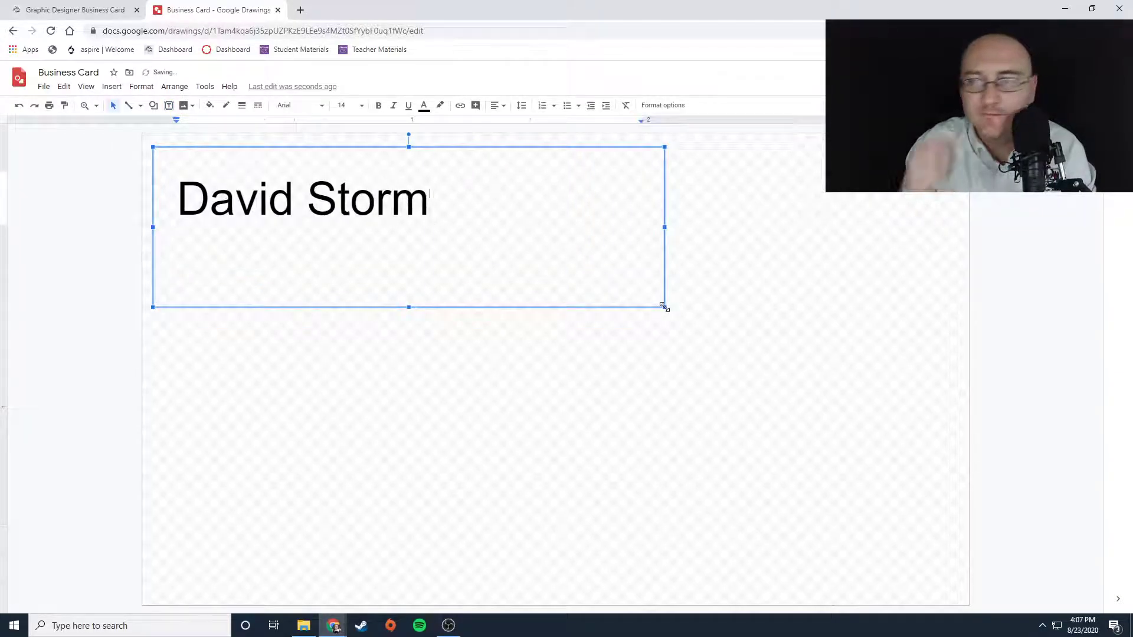
{"action": "left_click_drag", "start_coordinate": [663, 306], "coordinate": [496, 248]}
{"action": "left_click", "coordinate": [499, 404]}
{"action": "left_click", "coordinate": [269, 201]}
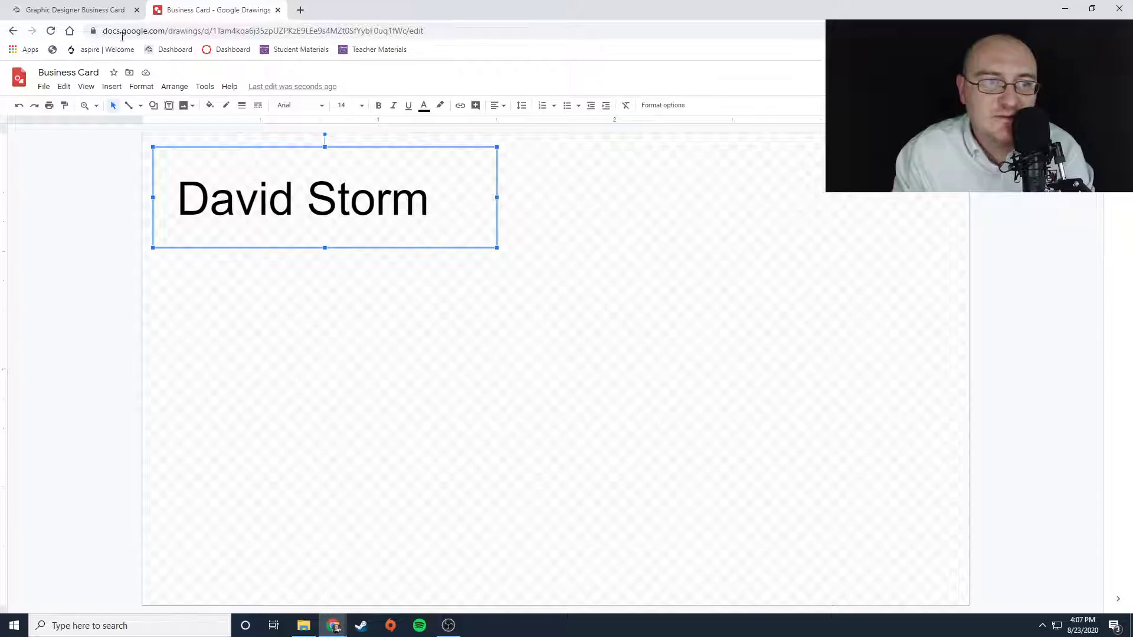
{"action": "left_click", "coordinate": [211, 106]}
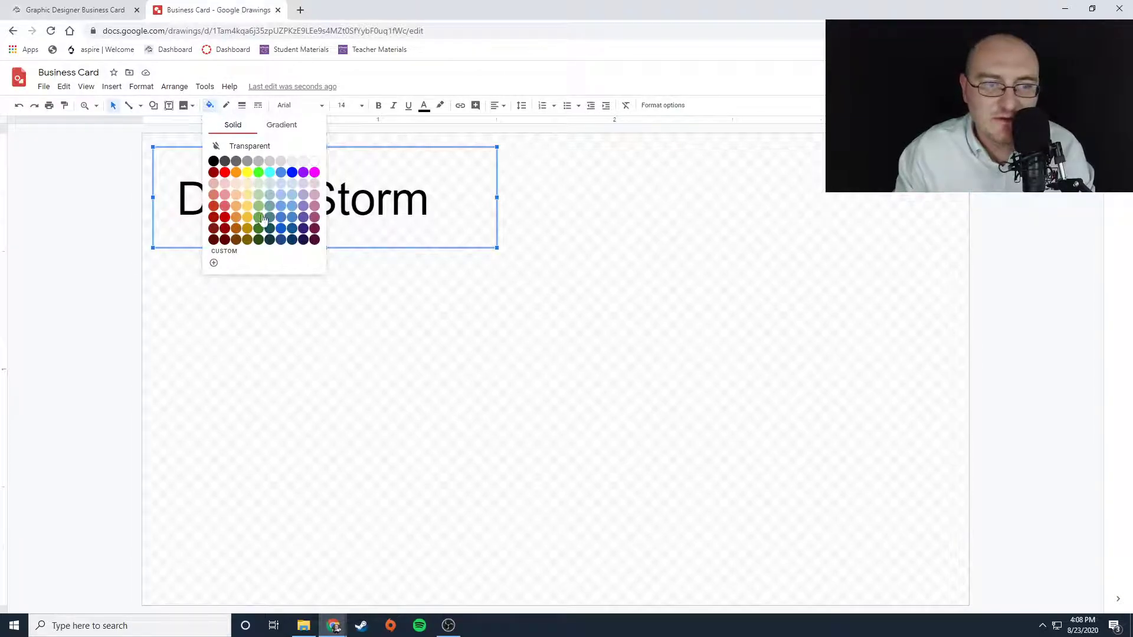
{"action": "left_click", "coordinate": [292, 228]}
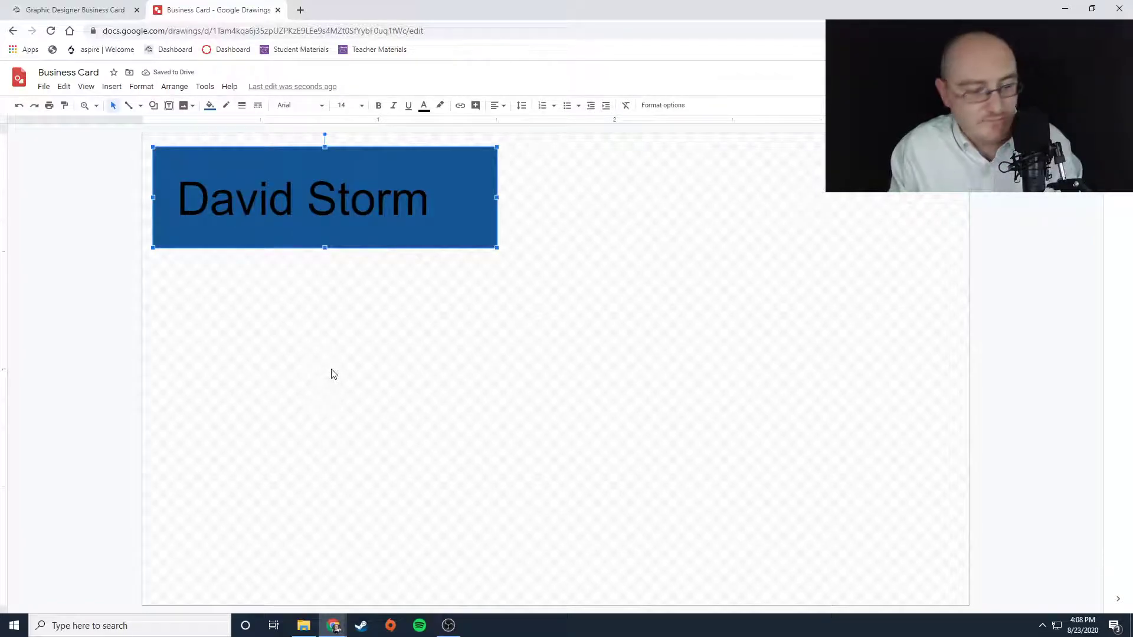
{"action": "key", "text": "ctrl+z"}
{"action": "left_click", "coordinate": [298, 370]}
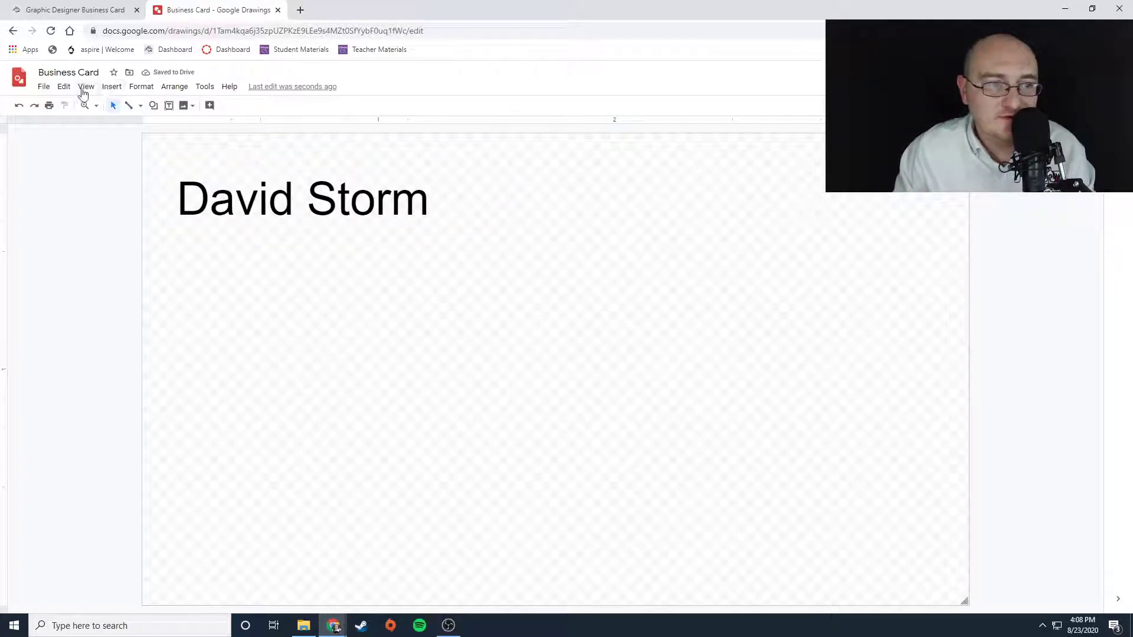
- Draw a rectangle covering the entire card
{"action": "left_click", "coordinate": [107, 90]}
{"action": "mouse_move", "coordinate": [130, 148]}
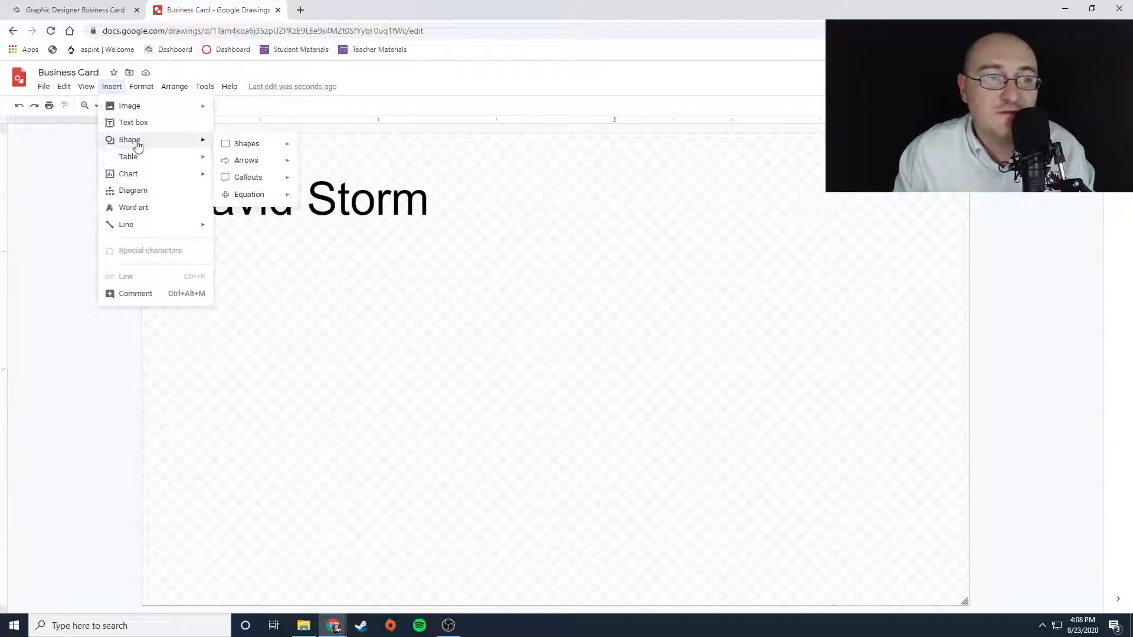
{"action": "mouse_move", "coordinate": [240, 146]}
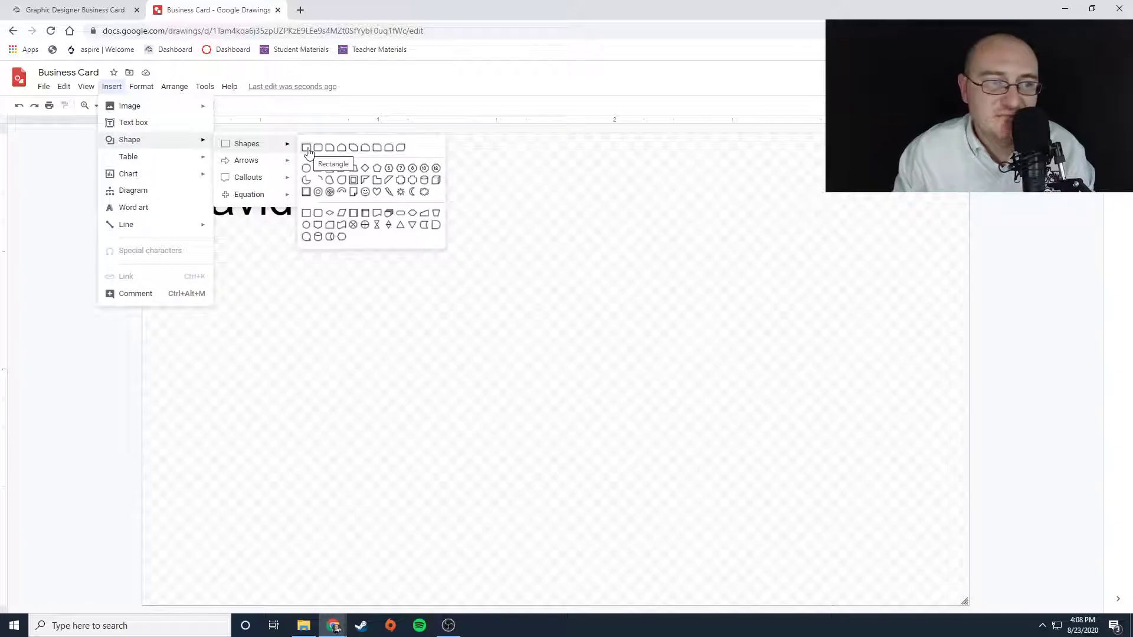
{"action": "left_click", "coordinate": [306, 148]}
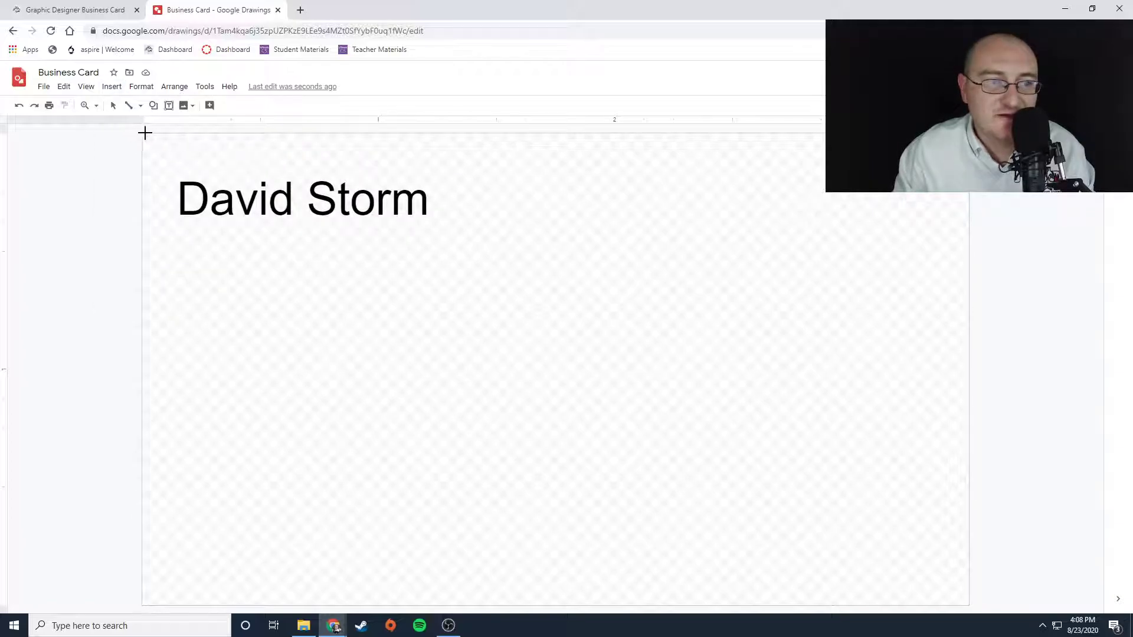
{"action": "left_click_drag", "start_coordinate": [142, 133], "coordinate": [968, 605]}
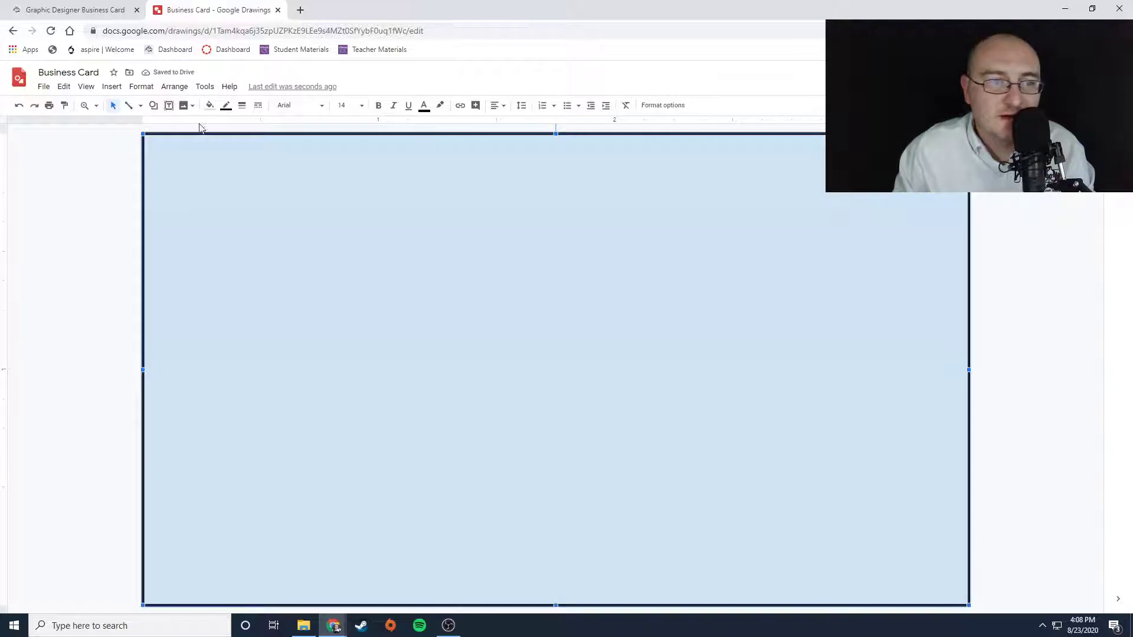
- Remove the rectangle's border and fill it with dark blue
{"action": "left_click", "coordinate": [225, 105]}
{"action": "left_click", "coordinate": [238, 128]}
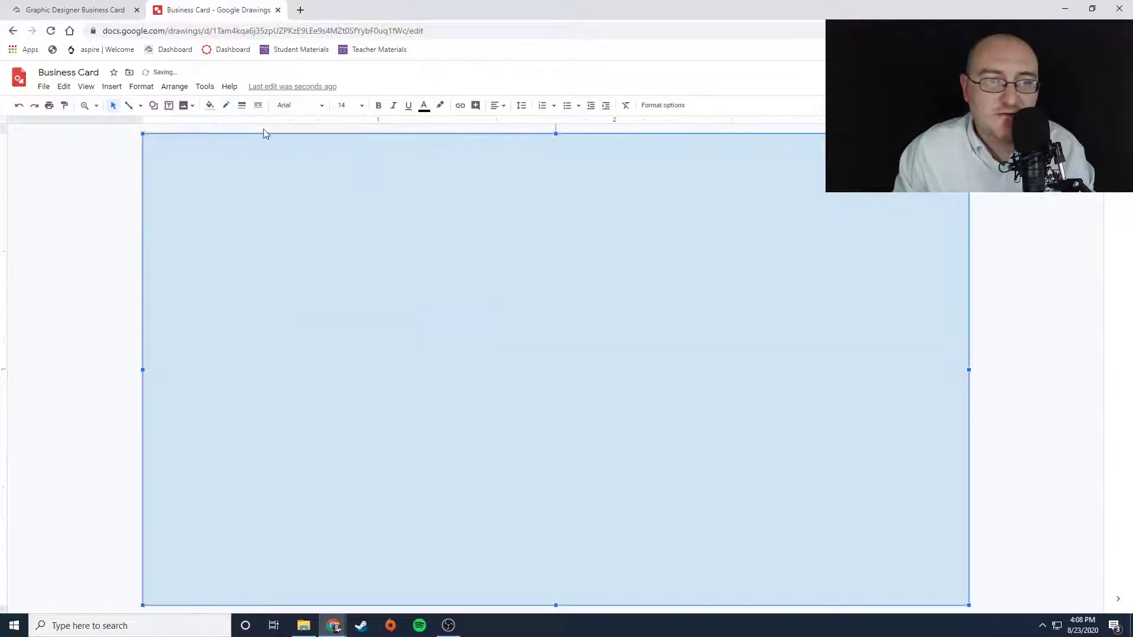
{"action": "left_click", "coordinate": [209, 106]}
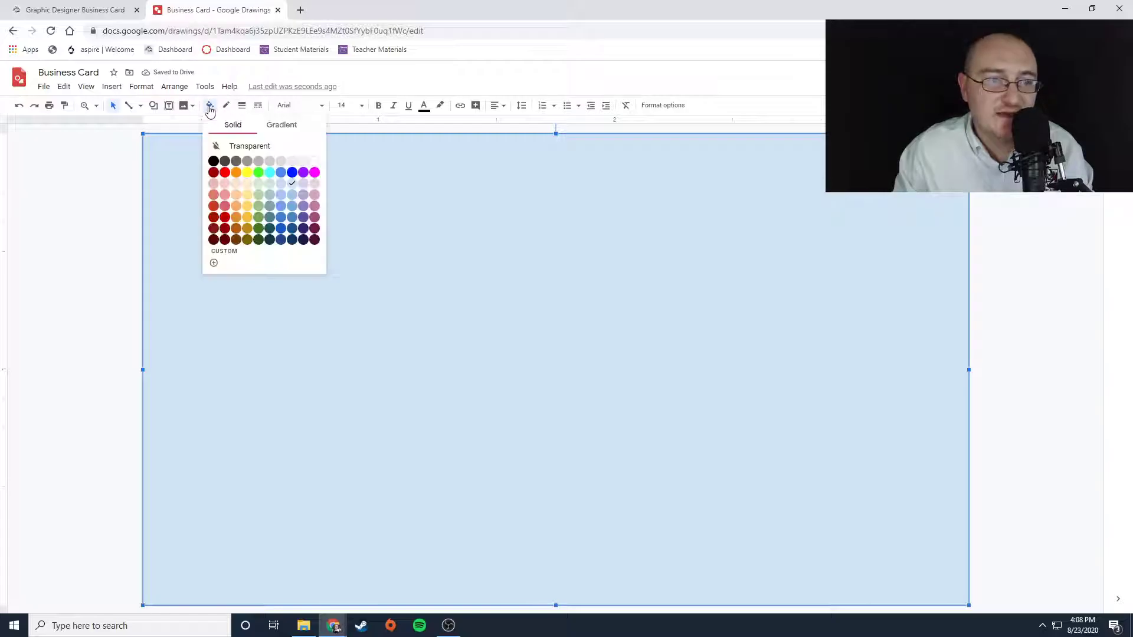
{"action": "left_click", "coordinate": [293, 231]}
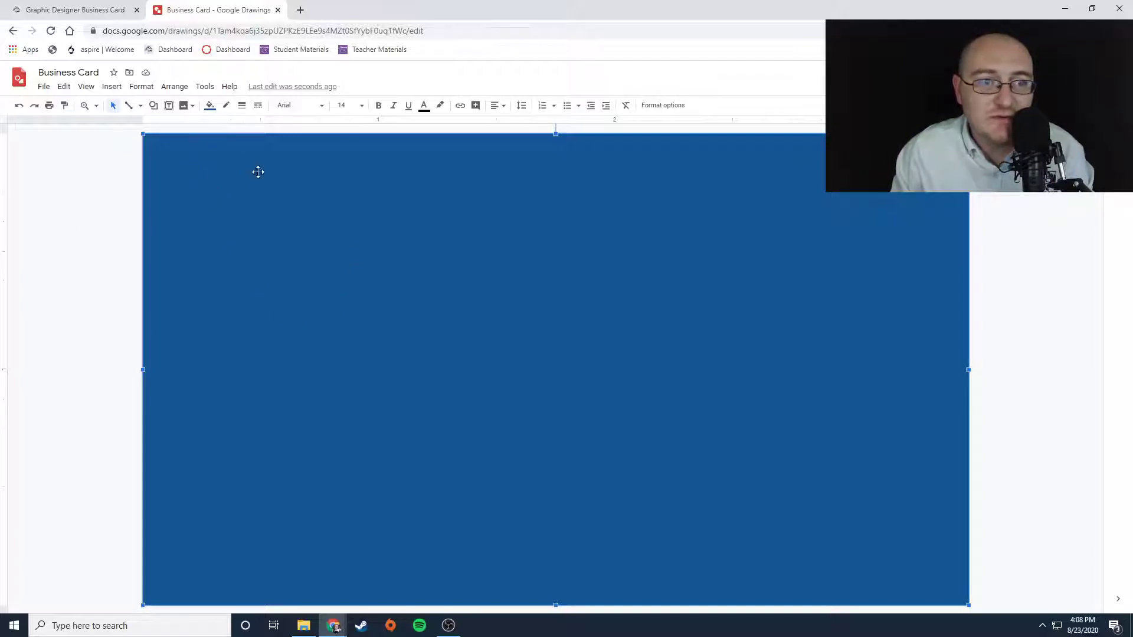
- Send the blue rectangle to the back behind the name
{"action": "left_click", "coordinate": [170, 87]}
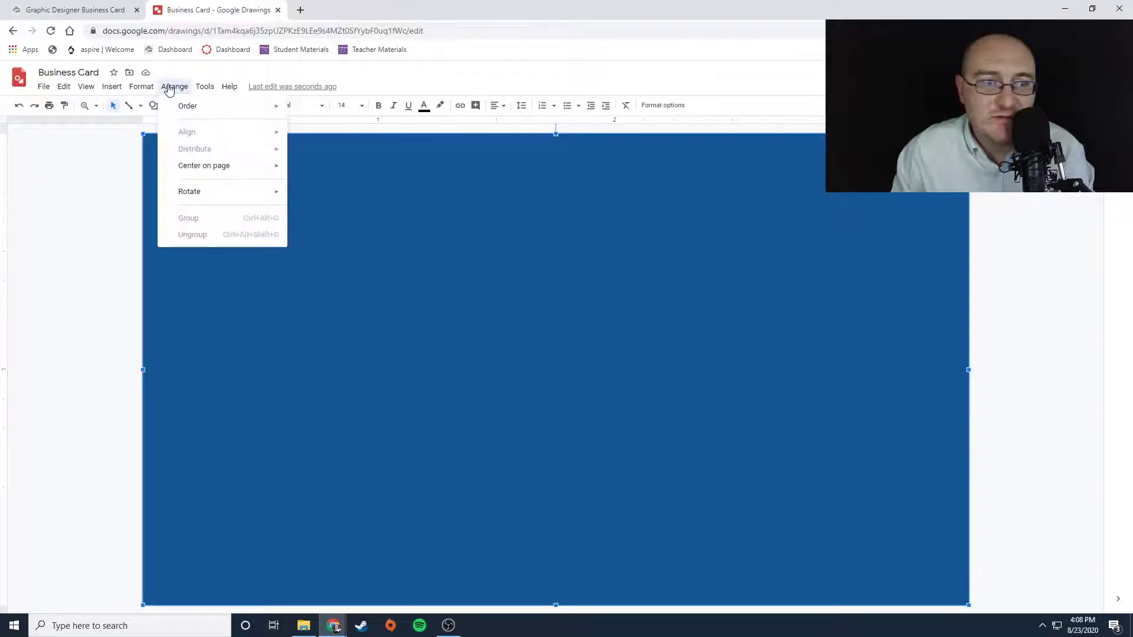
{"action": "mouse_move", "coordinate": [202, 112]}
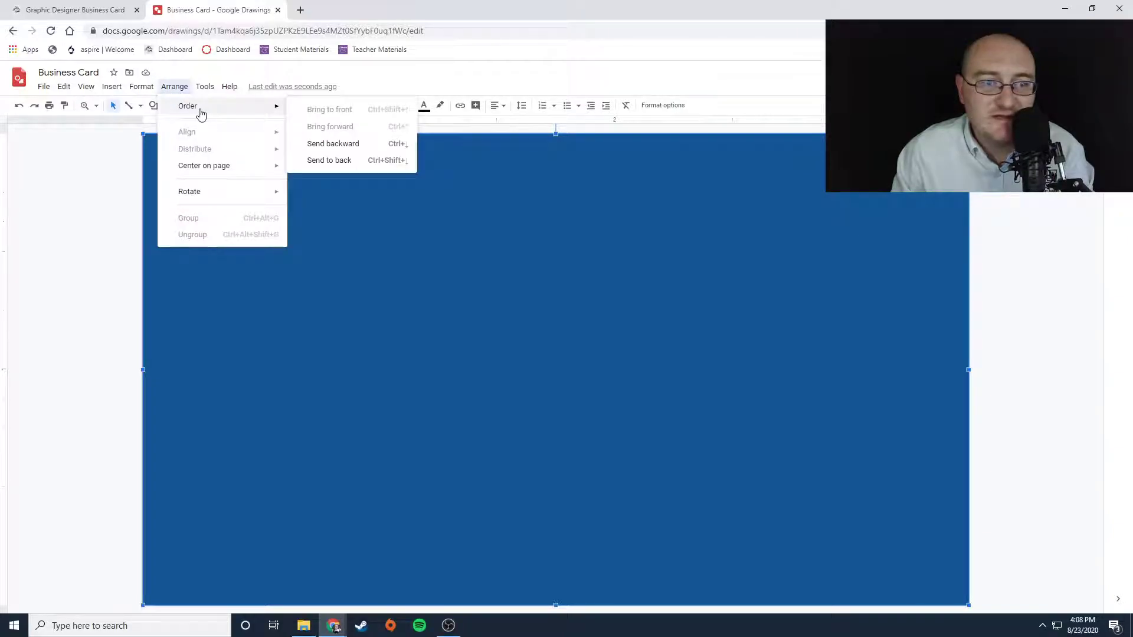
{"action": "left_click", "coordinate": [342, 161]}
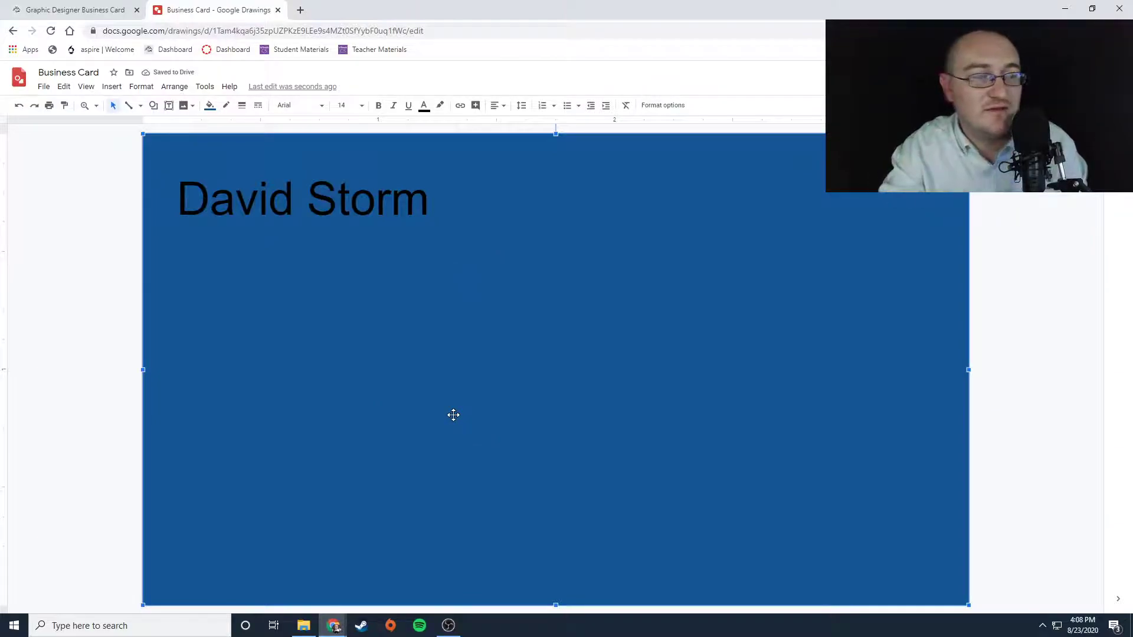
- Select the name text and change its font to Lobster
{"action": "left_click", "coordinate": [57, 145]}
{"action": "left_click", "coordinate": [274, 194]}
{"action": "left_click_drag", "start_coordinate": [351, 201], "coordinate": [190, 195]}
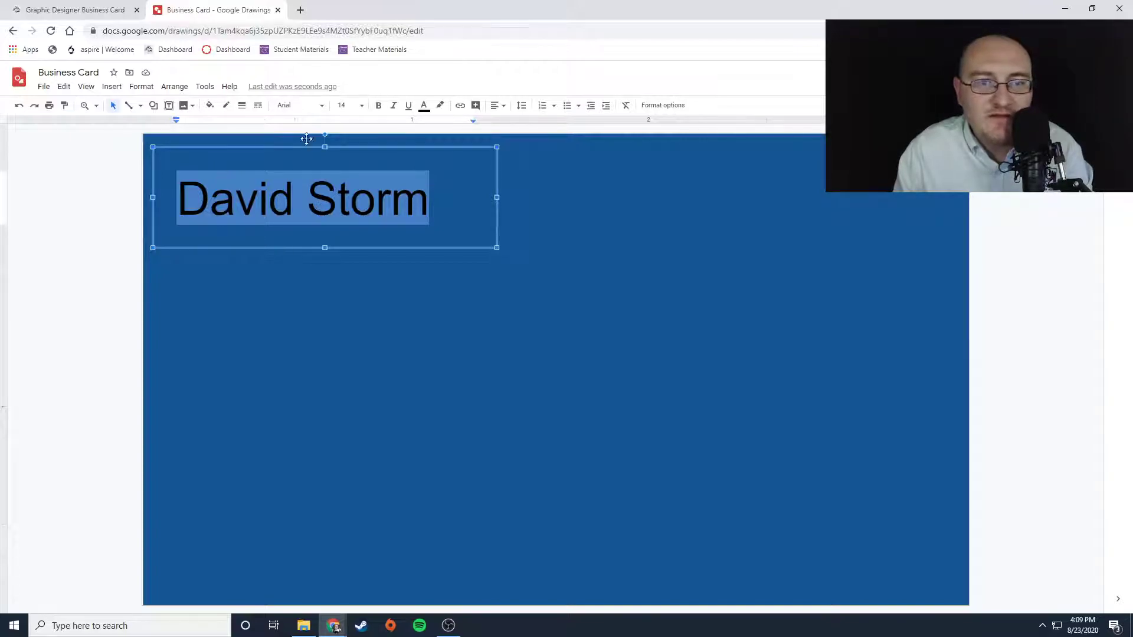
{"action": "left_click", "coordinate": [322, 107]}
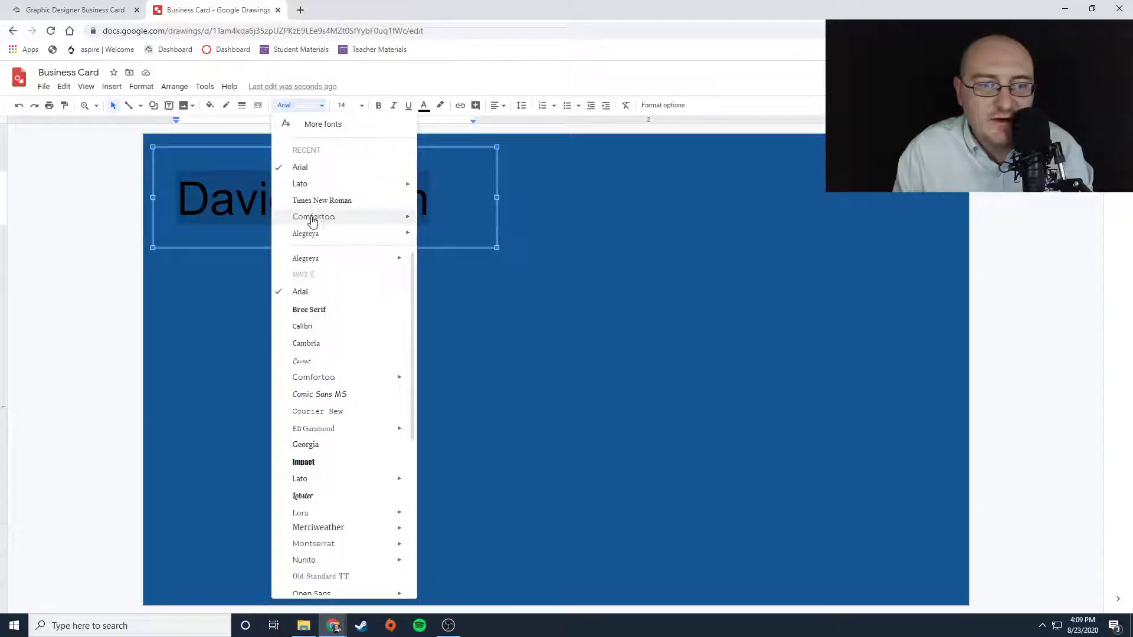
{"action": "scroll", "coordinate": [321, 436], "scroll_direction": "down", "scroll_amount": 1}
{"action": "scroll", "coordinate": [322, 437], "scroll_direction": "down", "scroll_amount": 1}
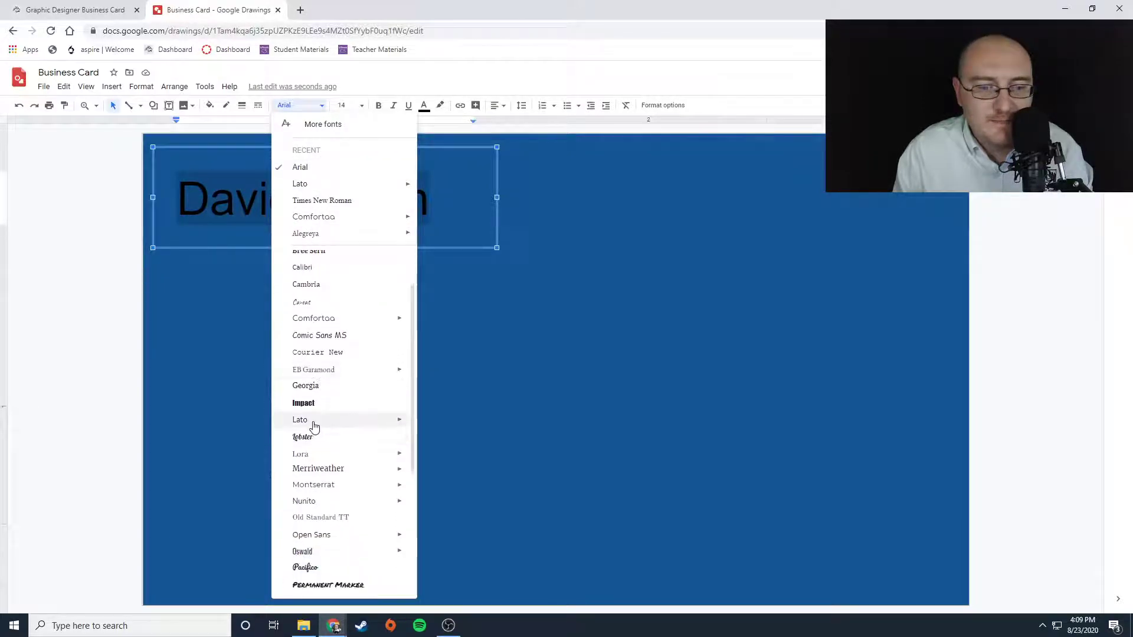
{"action": "left_click", "coordinate": [304, 440]}
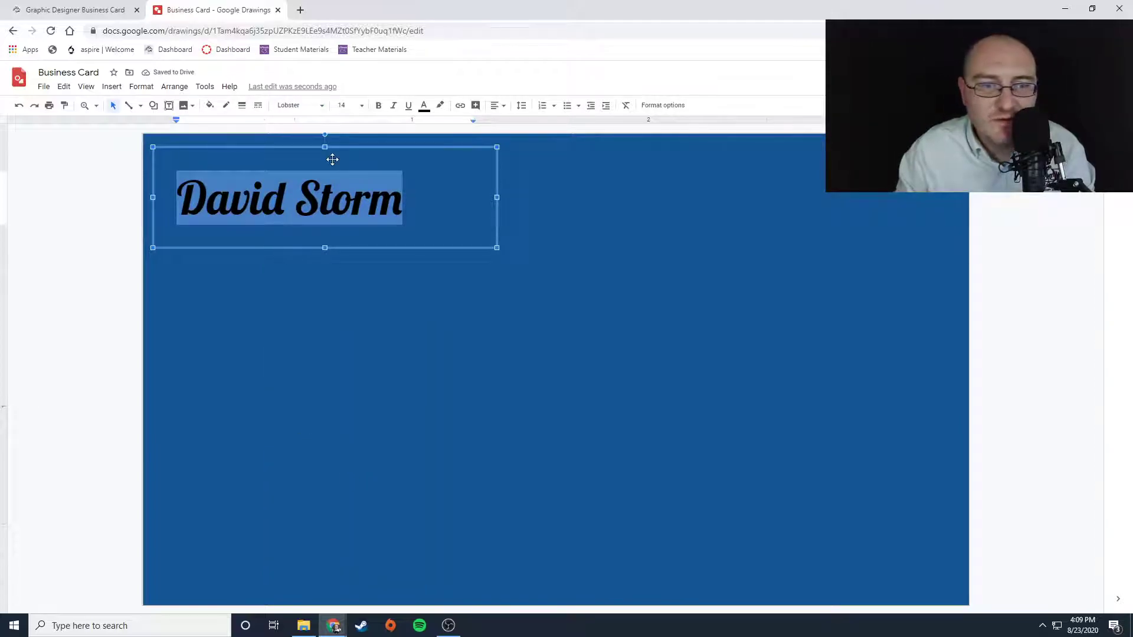
- Try the Oswald and Nunito fonts on the name
{"action": "left_click", "coordinate": [322, 105]}
{"action": "scroll", "coordinate": [354, 390], "scroll_direction": "down", "scroll_amount": 1}
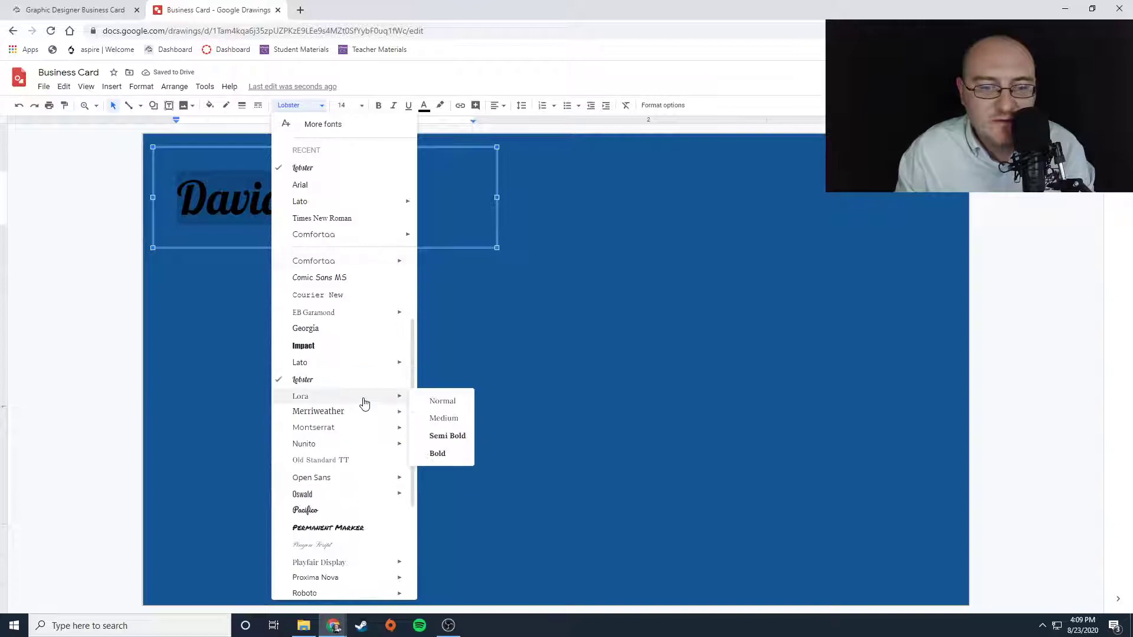
{"action": "scroll", "coordinate": [334, 521], "scroll_direction": "down", "scroll_amount": 3}
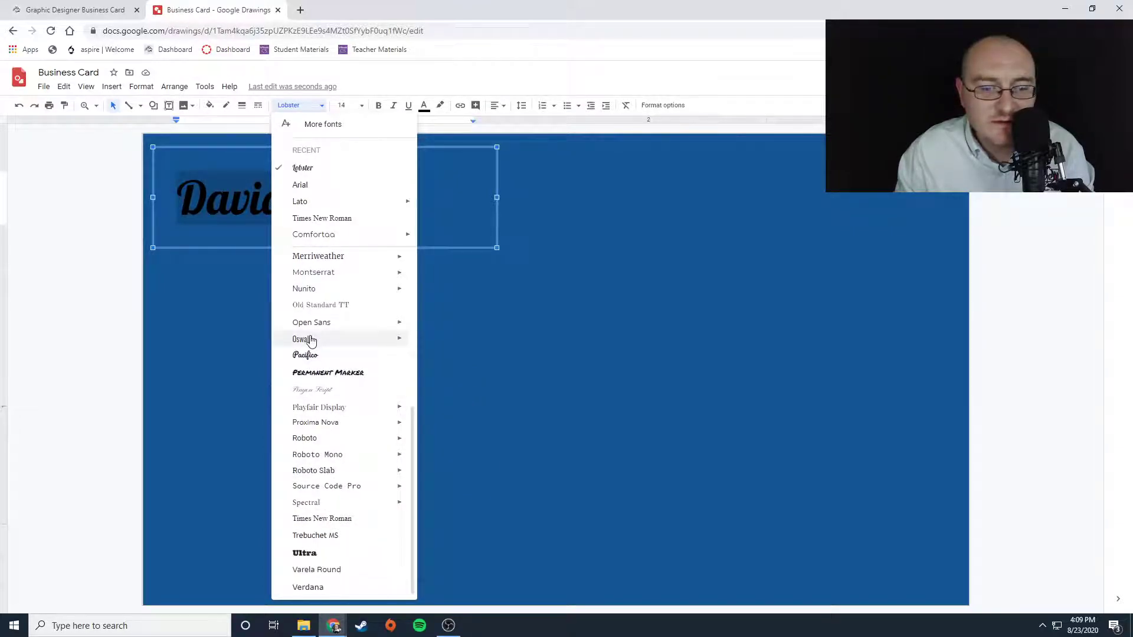
{"action": "left_click", "coordinate": [311, 340]}
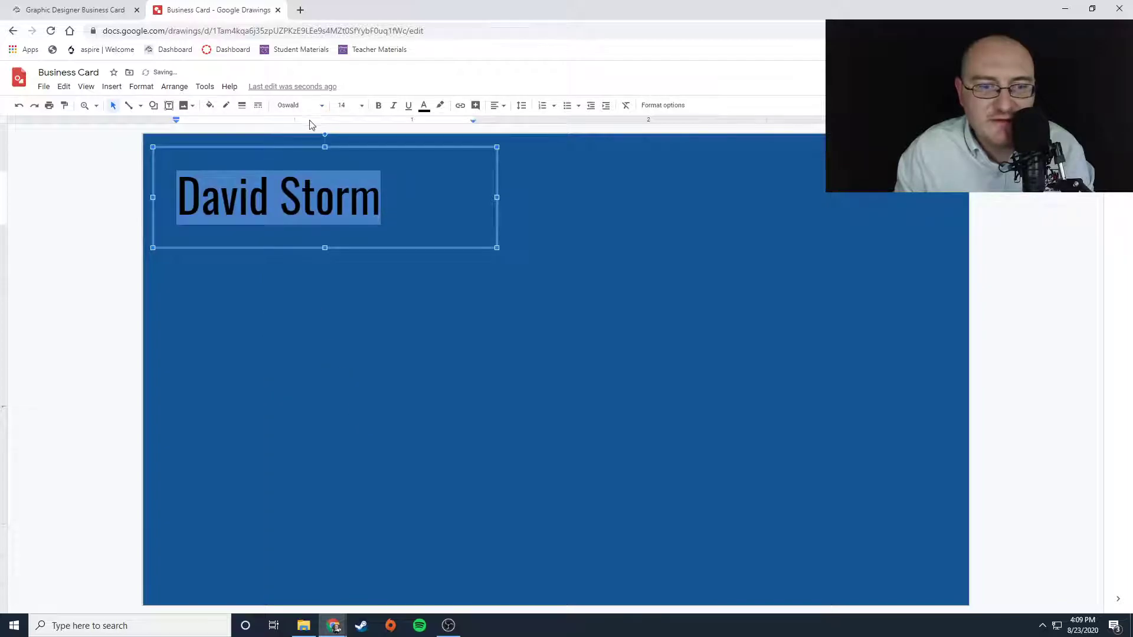
{"action": "left_click", "coordinate": [320, 108]}
{"action": "scroll", "coordinate": [311, 466], "scroll_direction": "down", "scroll_amount": 3}
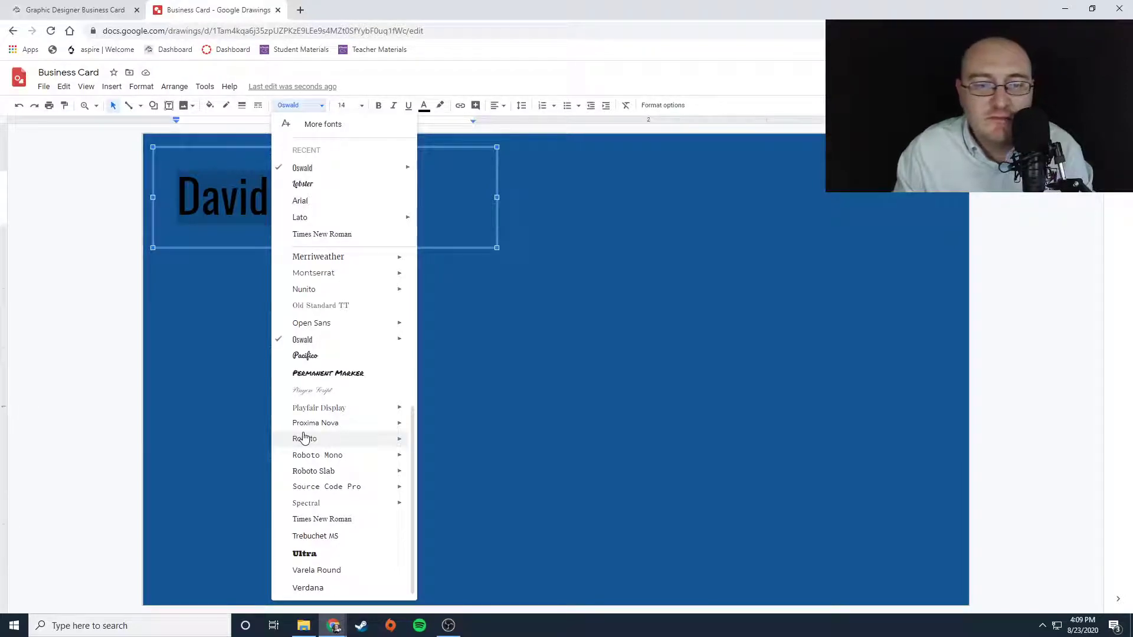
{"action": "left_click", "coordinate": [290, 289]}
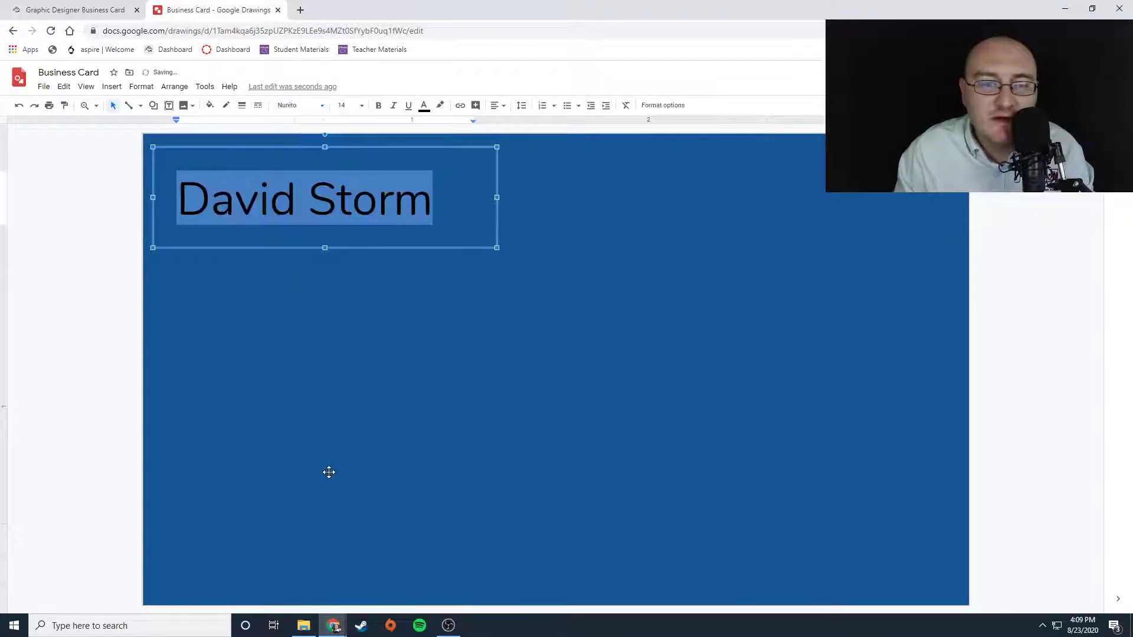
- Try the Comfortaa, Spectral and Pacifico fonts on the name
{"action": "left_click", "coordinate": [319, 106]}
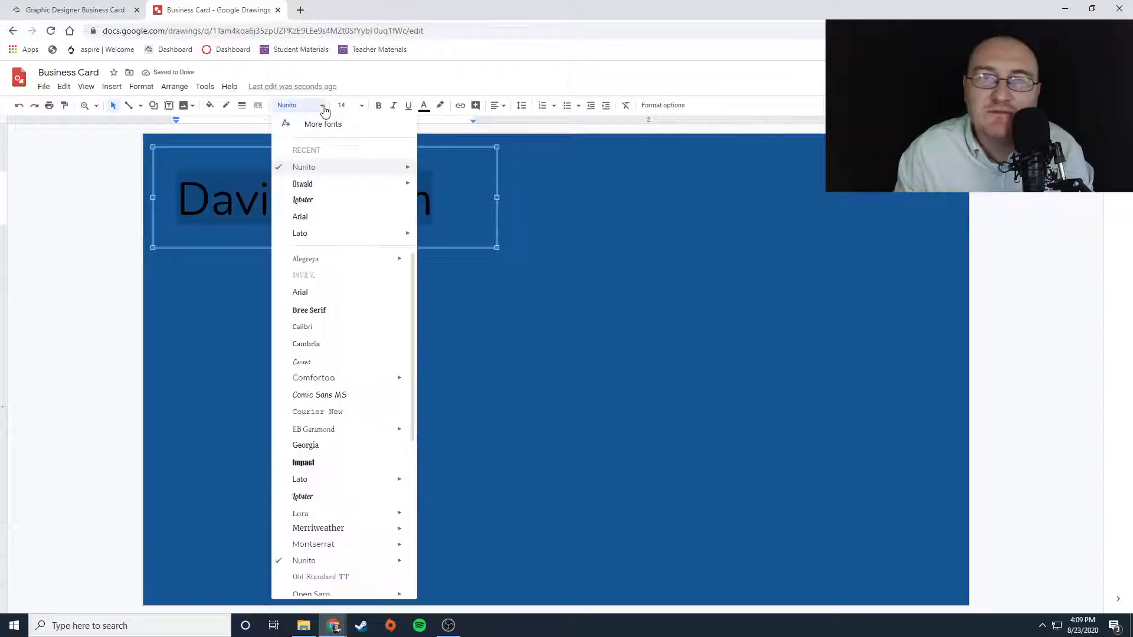
{"action": "scroll", "coordinate": [339, 367], "scroll_direction": "down", "scroll_amount": 2}
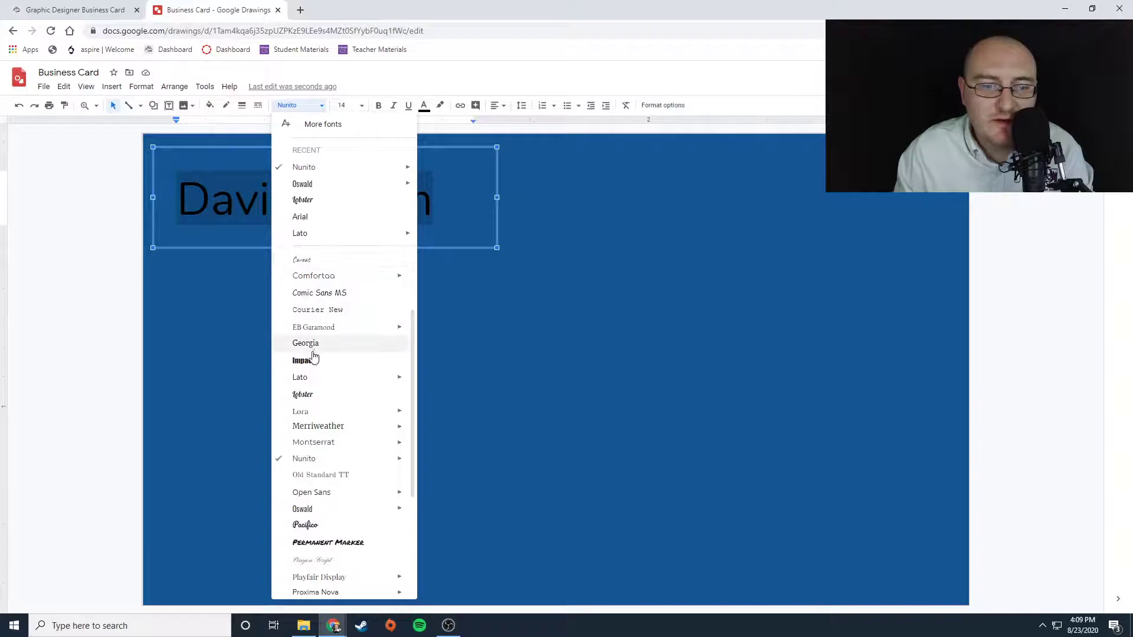
{"action": "left_click", "coordinate": [317, 278]}
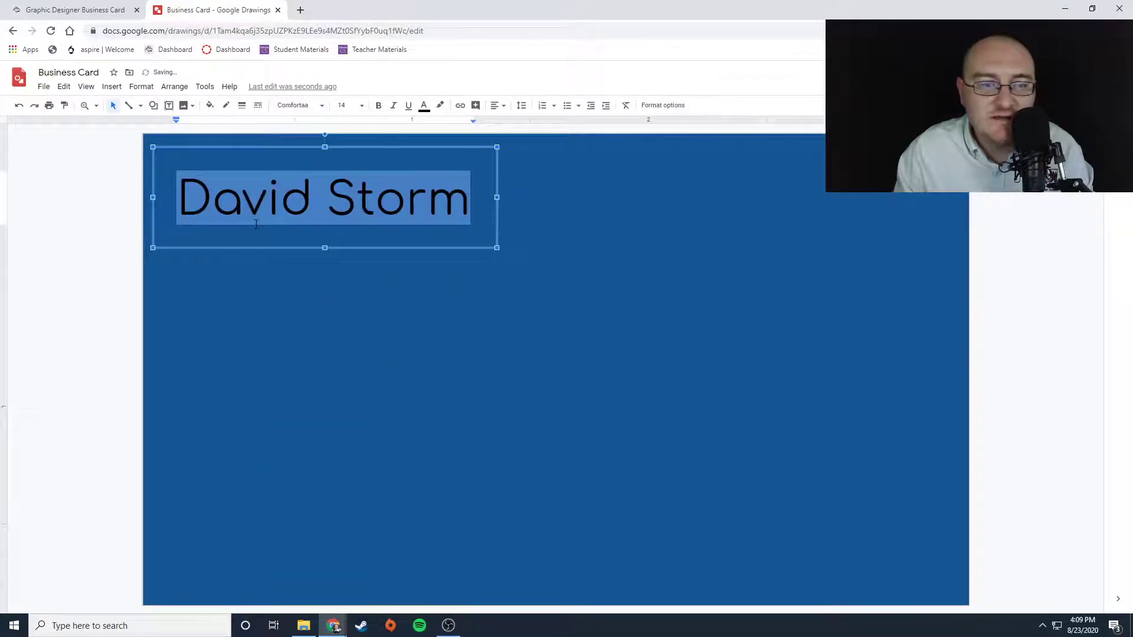
{"action": "left_click", "coordinate": [319, 106]}
{"action": "scroll", "coordinate": [319, 469], "scroll_direction": "down", "scroll_amount": 5}
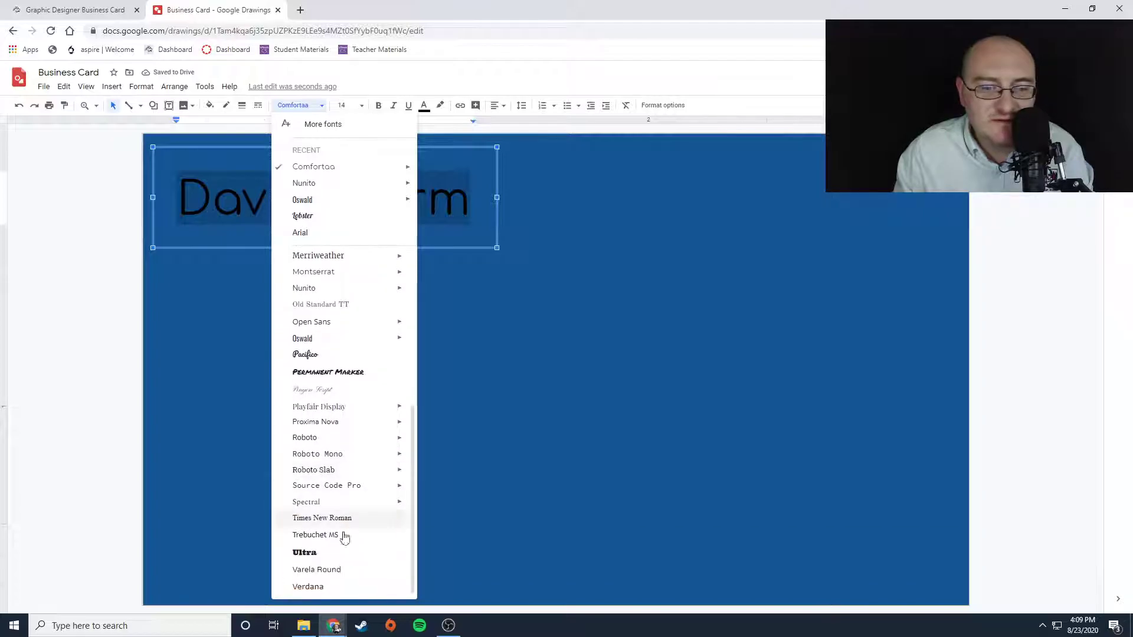
{"action": "left_click", "coordinate": [307, 502]}
{"action": "left_click", "coordinate": [318, 107]}
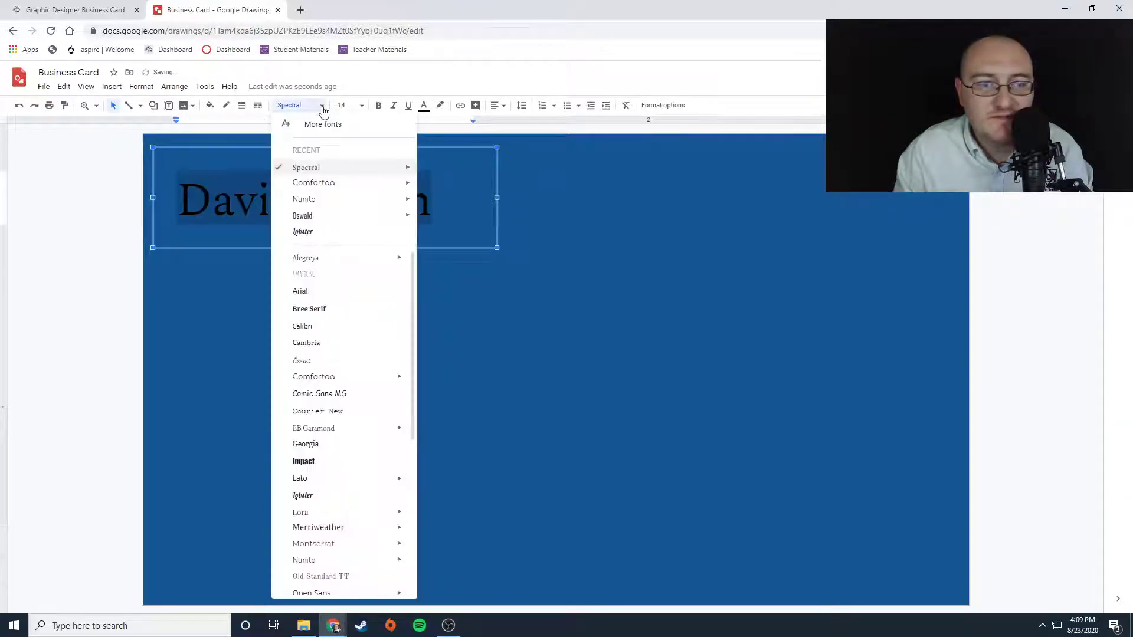
{"action": "scroll", "coordinate": [332, 523], "scroll_direction": "down", "scroll_amount": 5}
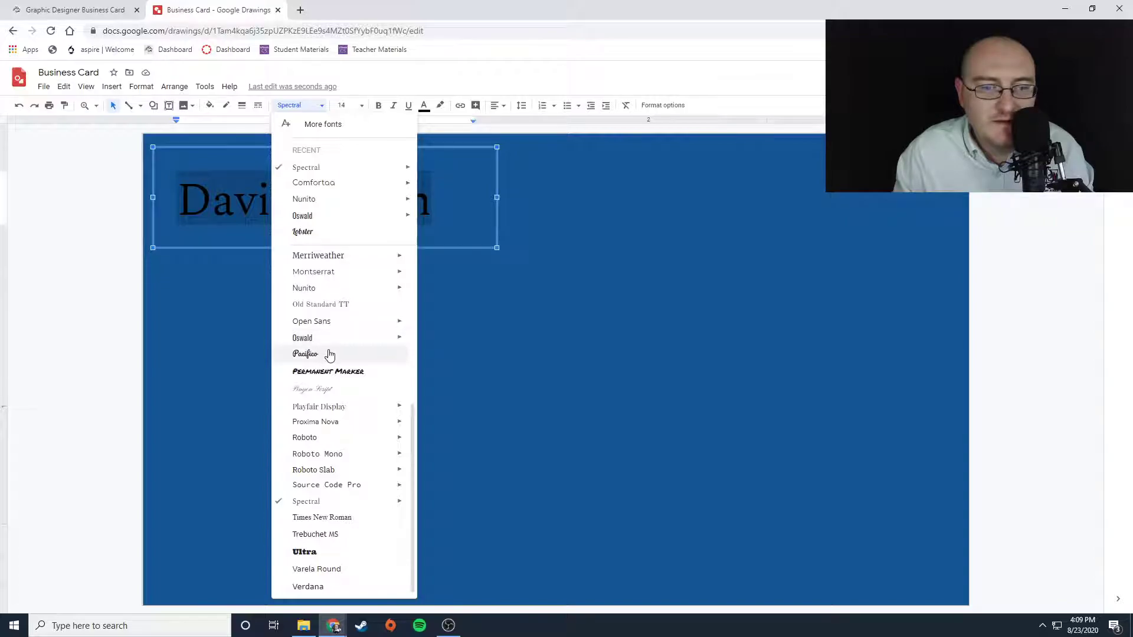
{"action": "left_click", "coordinate": [311, 356]}
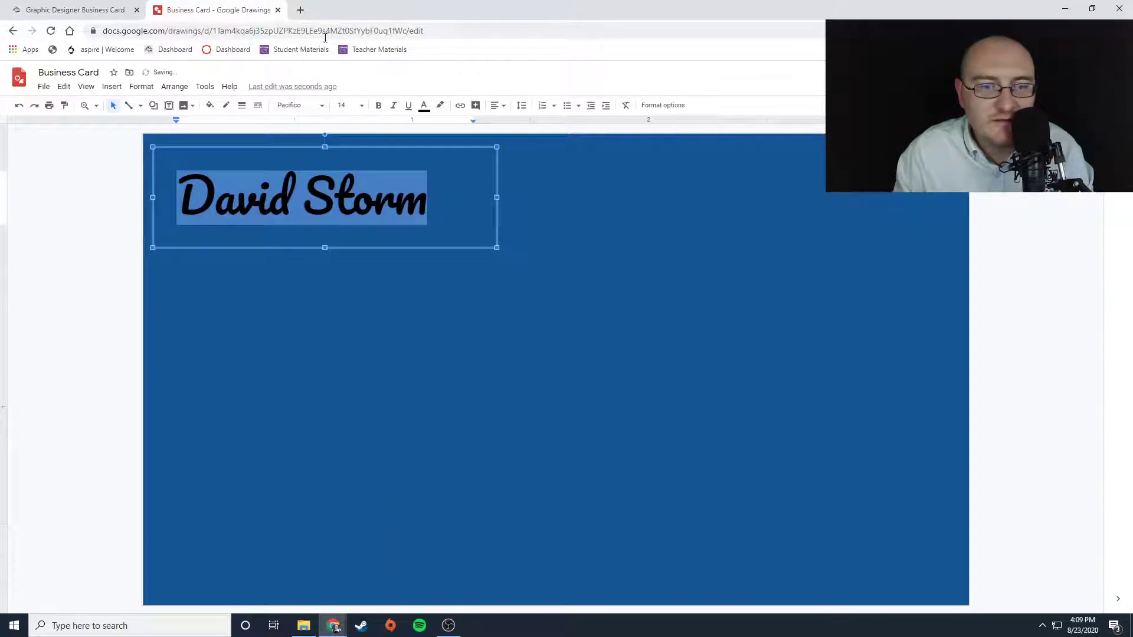
- Switch the name back to the Lobster font and enlarge its text box
{"action": "left_click", "coordinate": [319, 106]}
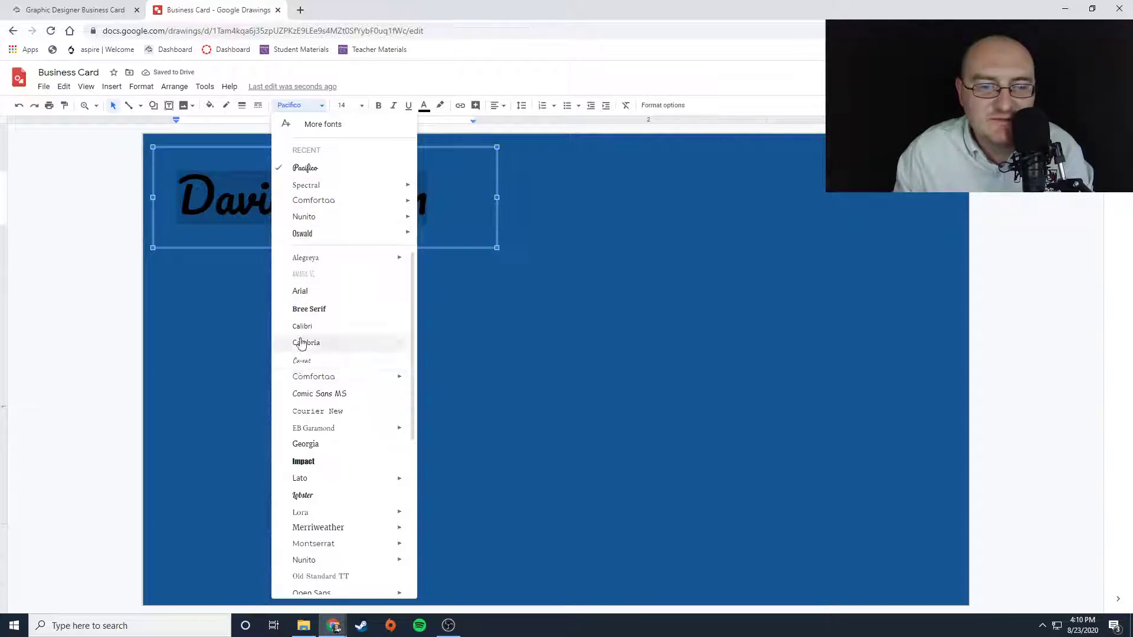
{"action": "left_click", "coordinate": [307, 497]}
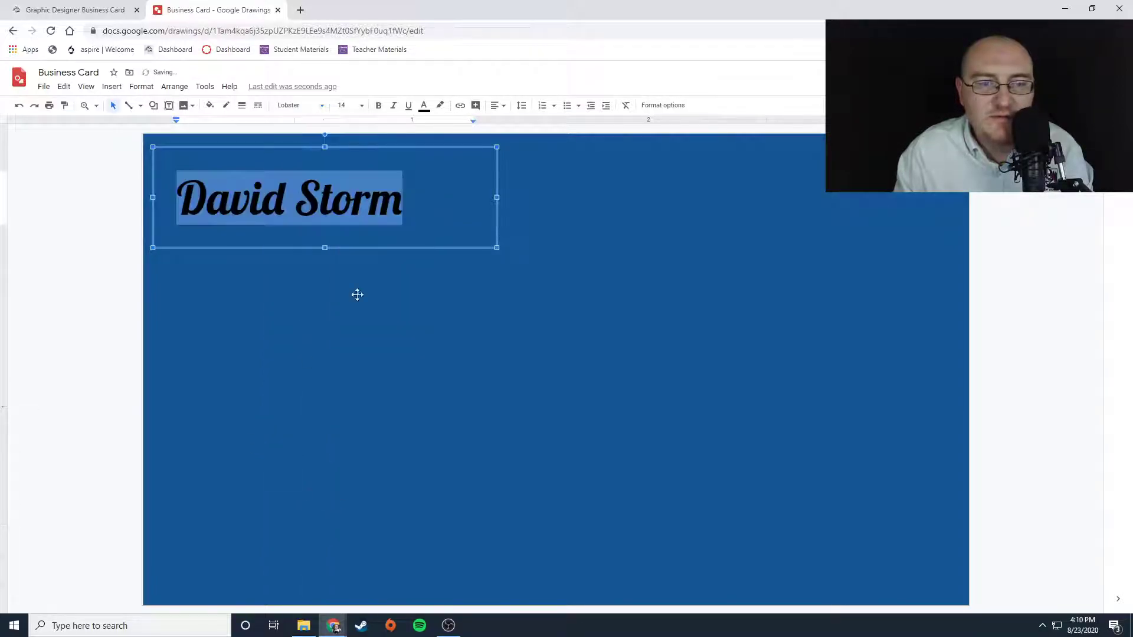
{"action": "left_click_drag", "start_coordinate": [496, 248], "coordinate": [624, 341]}
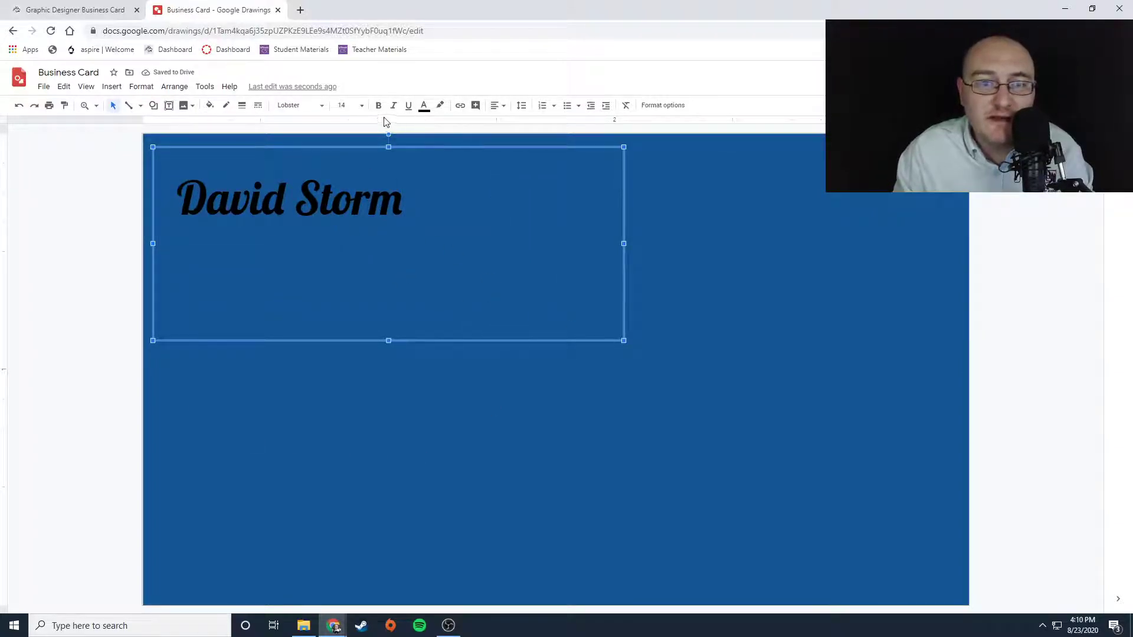
- Set the name's font size to 36
{"action": "left_click", "coordinate": [358, 106]}
{"action": "left_click", "coordinate": [346, 379]}
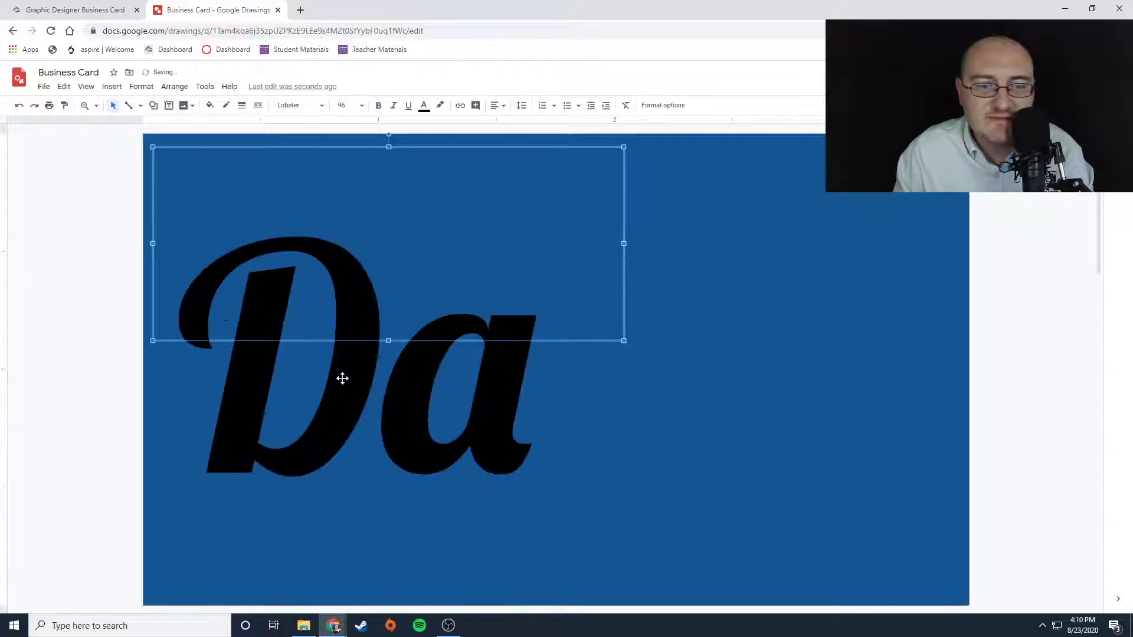
{"action": "left_click", "coordinate": [359, 107]}
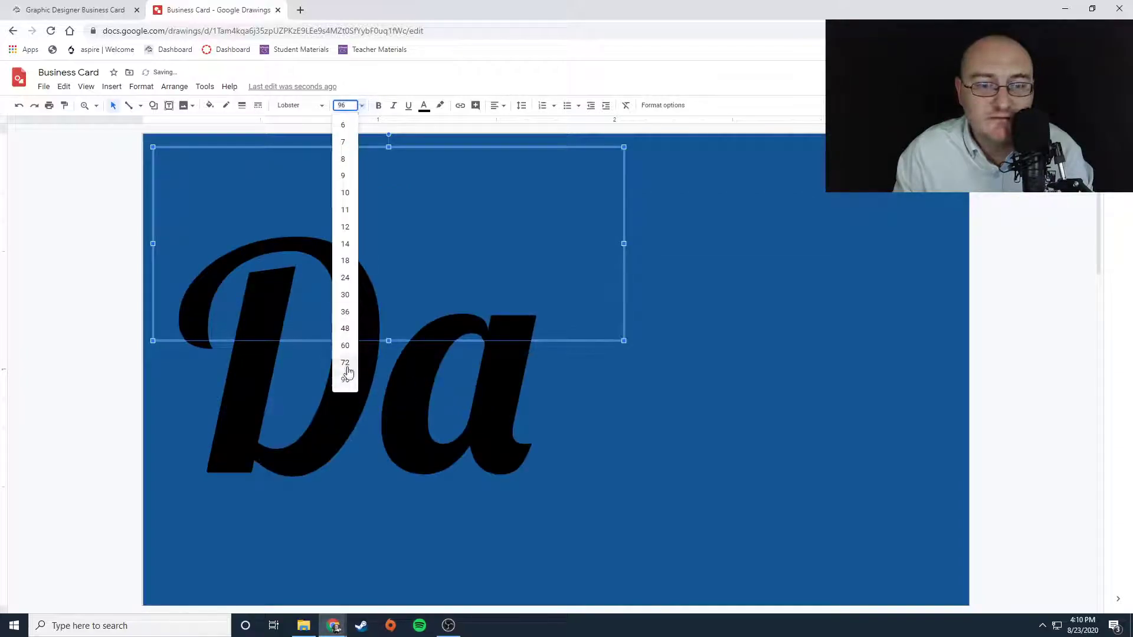
{"action": "left_click", "coordinate": [347, 363]}
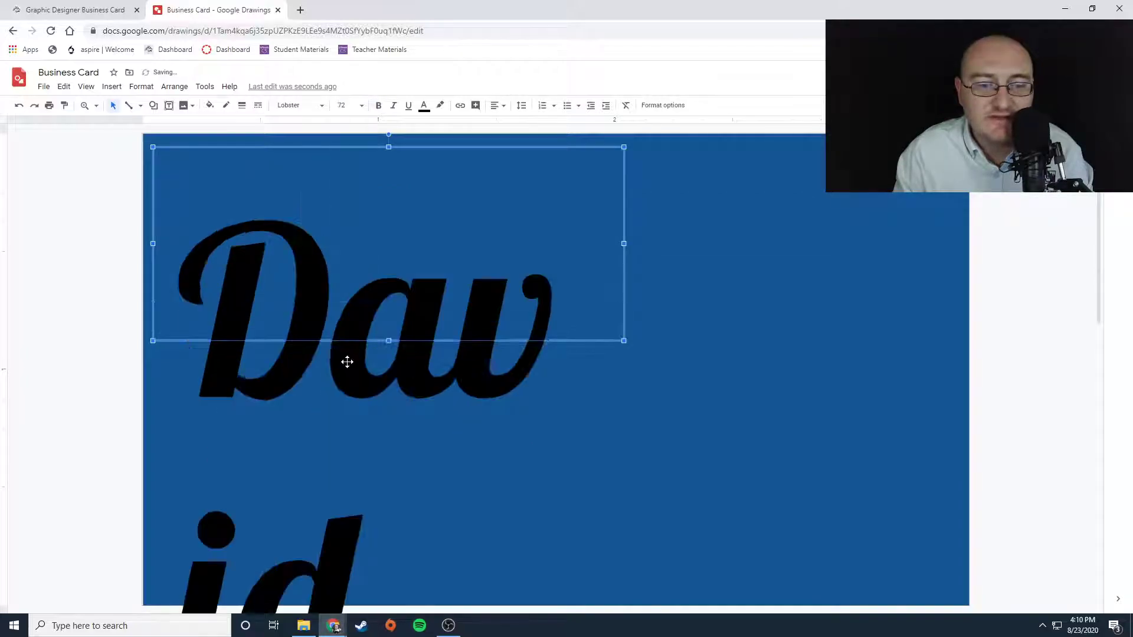
{"action": "left_click", "coordinate": [355, 107]}
{"action": "left_click", "coordinate": [345, 331]}
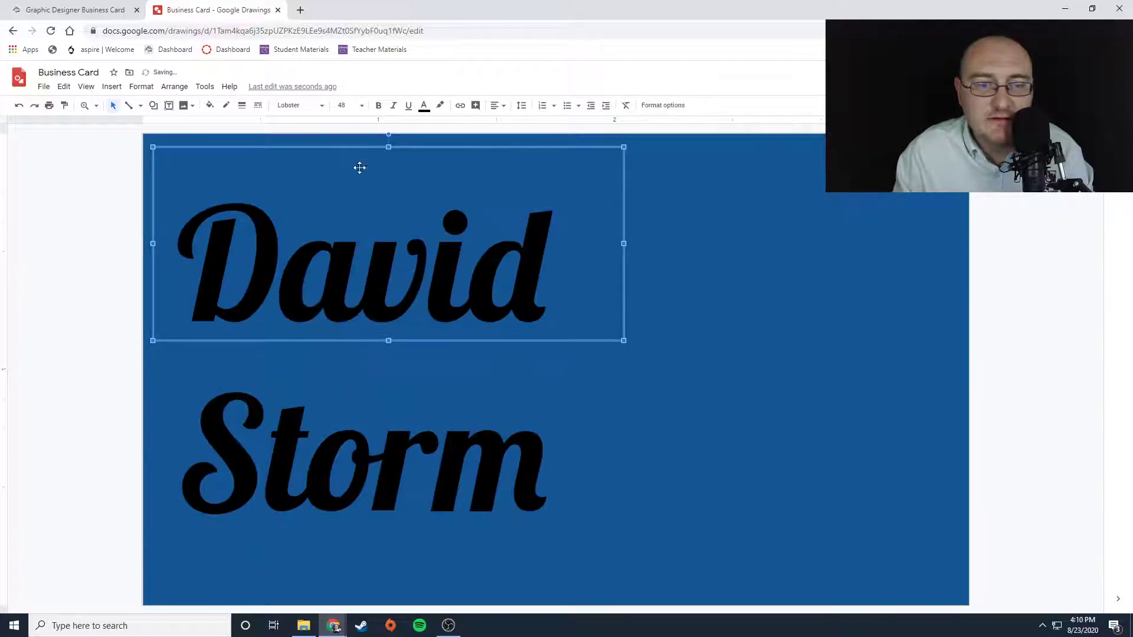
{"action": "left_click", "coordinate": [361, 107]}
{"action": "left_click", "coordinate": [345, 312]}
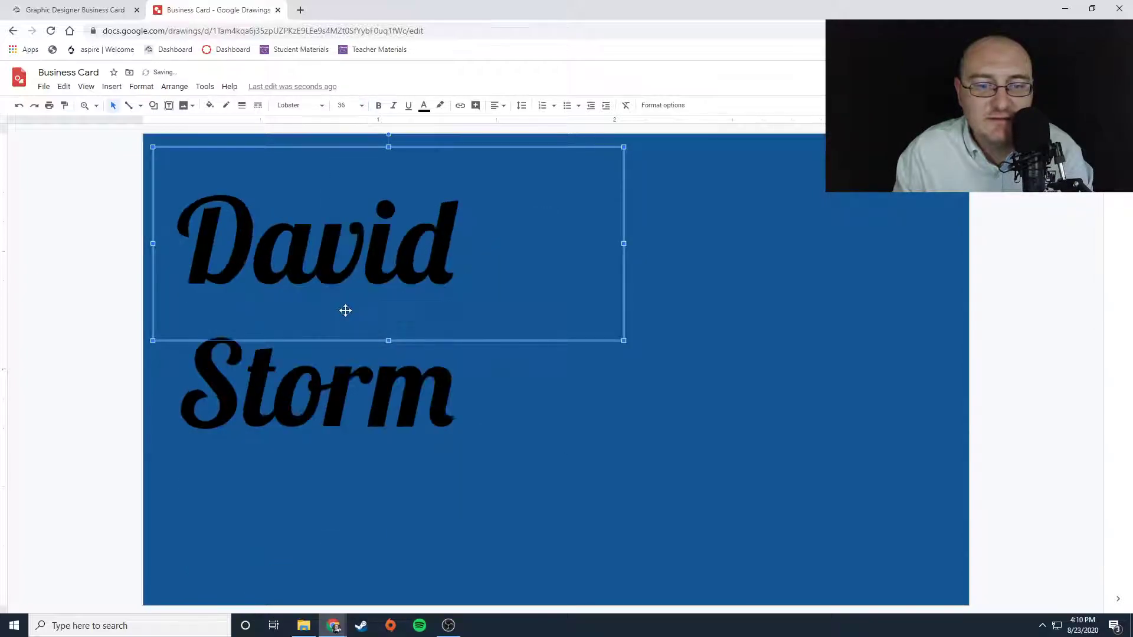
- Widen the name's text box across the card and move it into the top-left corner
{"action": "left_click_drag", "start_coordinate": [623, 243], "coordinate": [960, 235]}
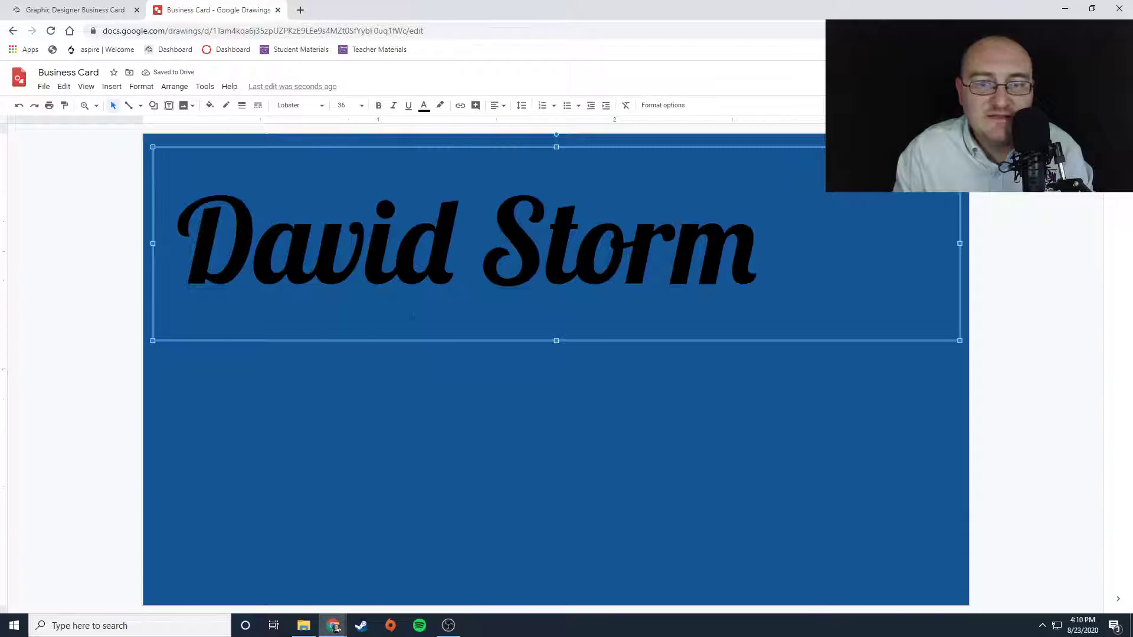
{"action": "left_click_drag", "start_coordinate": [224, 147], "coordinate": [214, 133]}
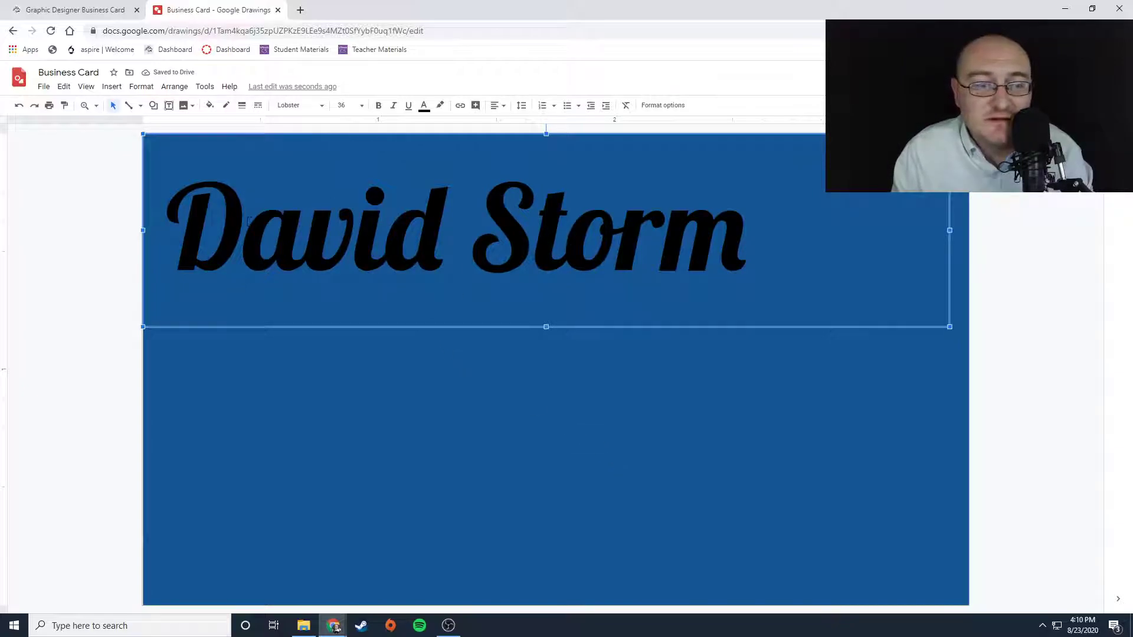
- Change the name's text color to white
{"action": "left_click", "coordinate": [424, 106]}
{"action": "left_click", "coordinate": [529, 124]}
{"action": "left_click", "coordinate": [493, 387]}
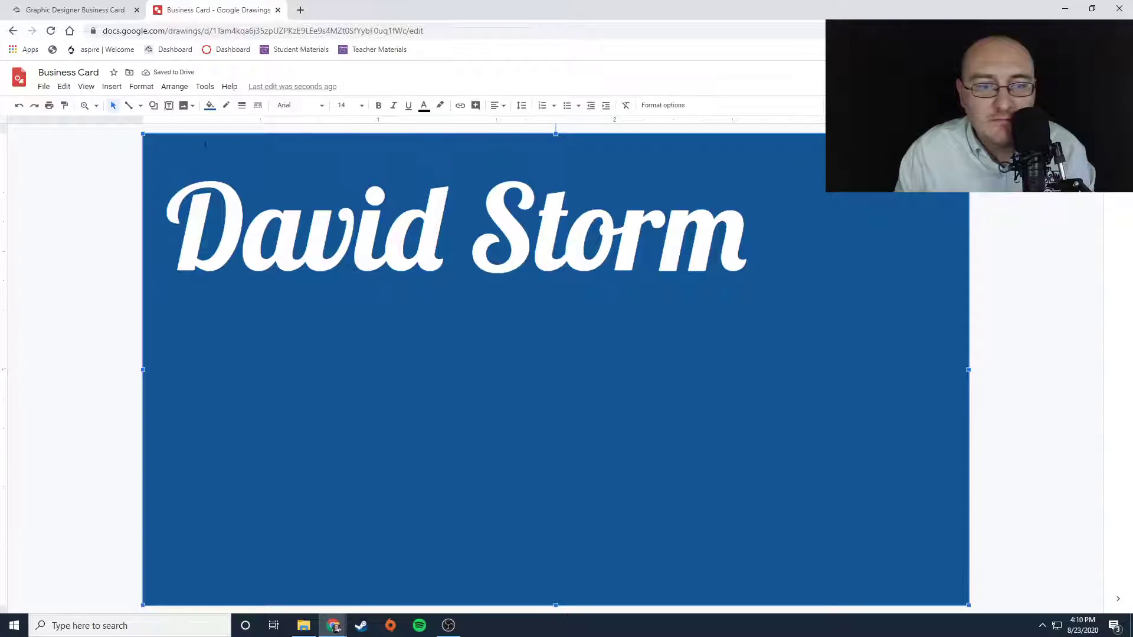
- Duplicate the name's text box
{"action": "left_click", "coordinate": [307, 227]}
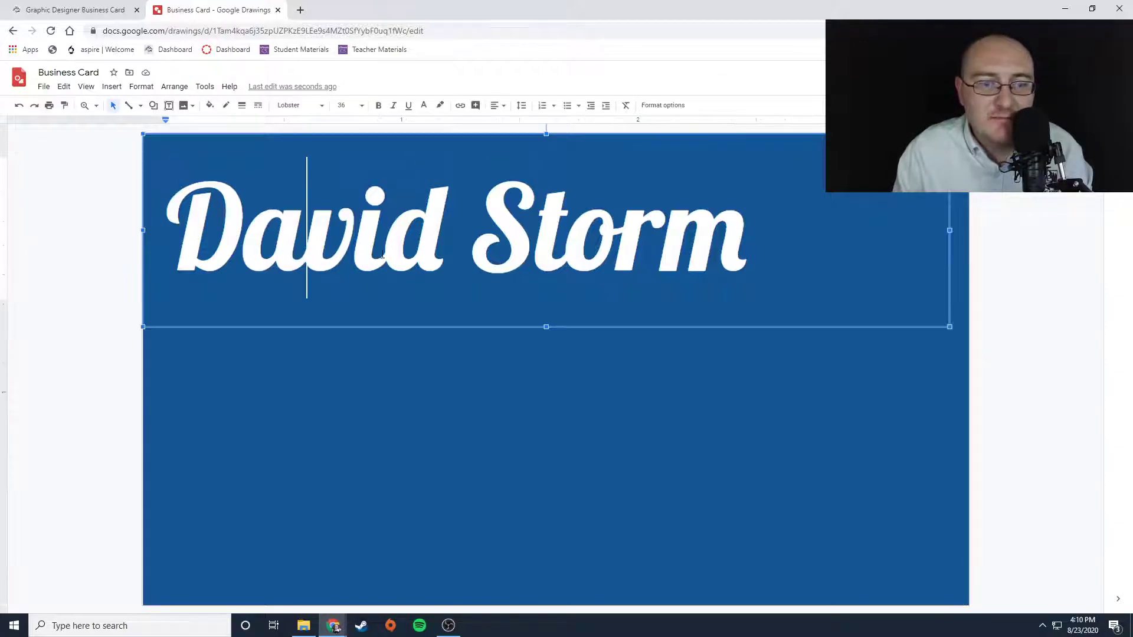
{"action": "left_click_drag", "start_coordinate": [307, 227], "coordinate": [708, 255]}
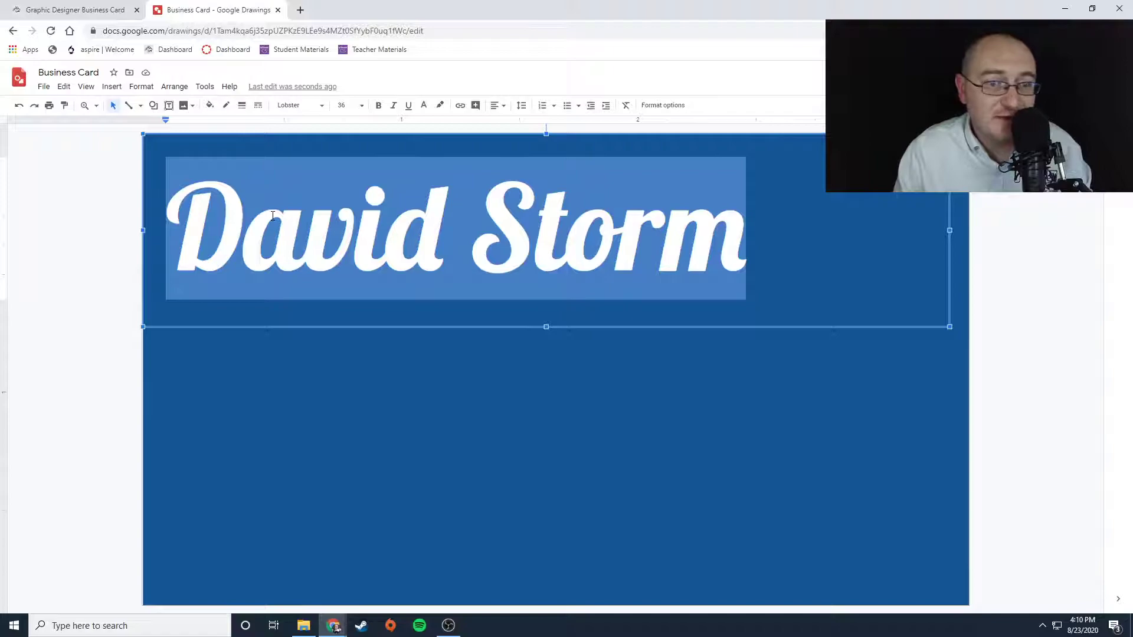
{"action": "left_click", "coordinate": [511, 386]}
{"action": "left_click_drag", "start_coordinate": [764, 233], "coordinate": [760, 234]}
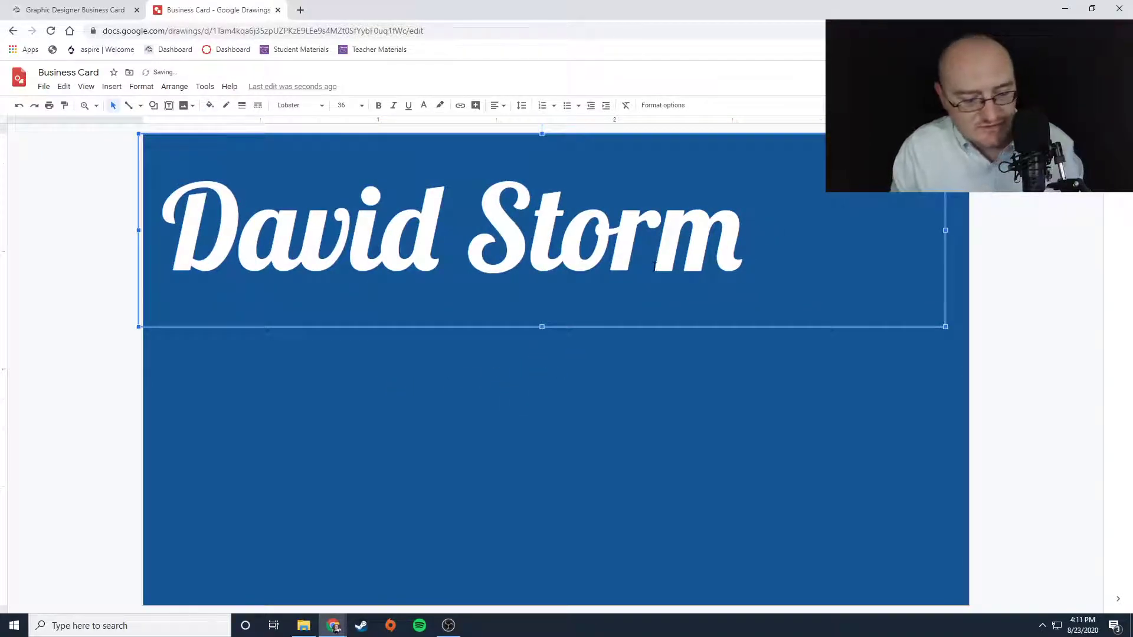
{"action": "key", "text": "ctrl+d"}
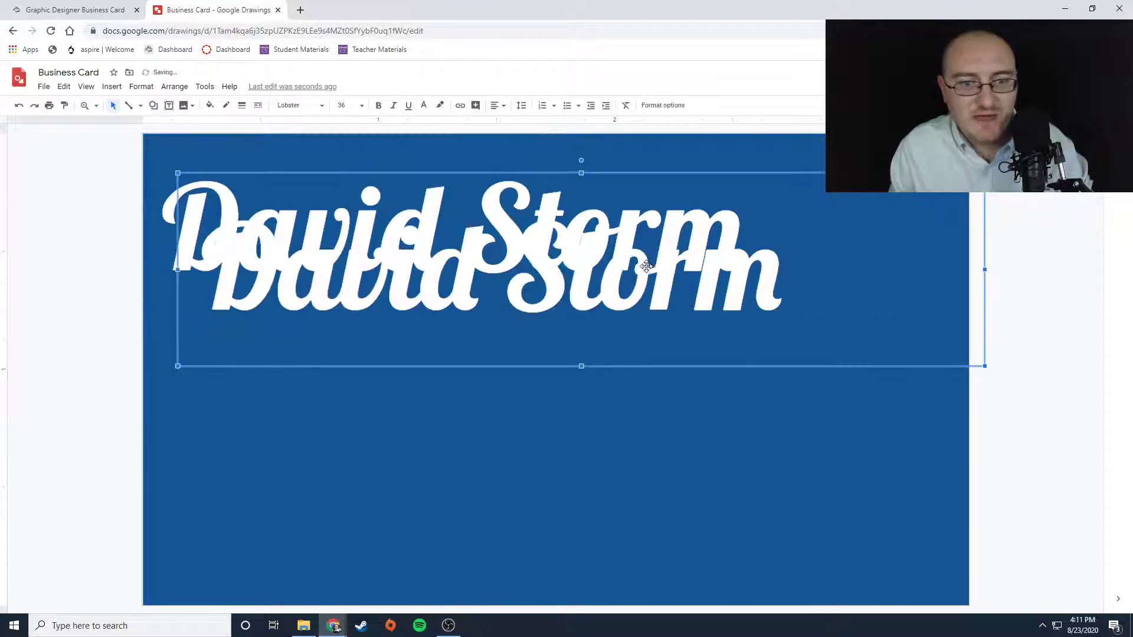
- Move the duplicate name so it sits slightly offset over the original
{"action": "left_click", "coordinate": [413, 304]}
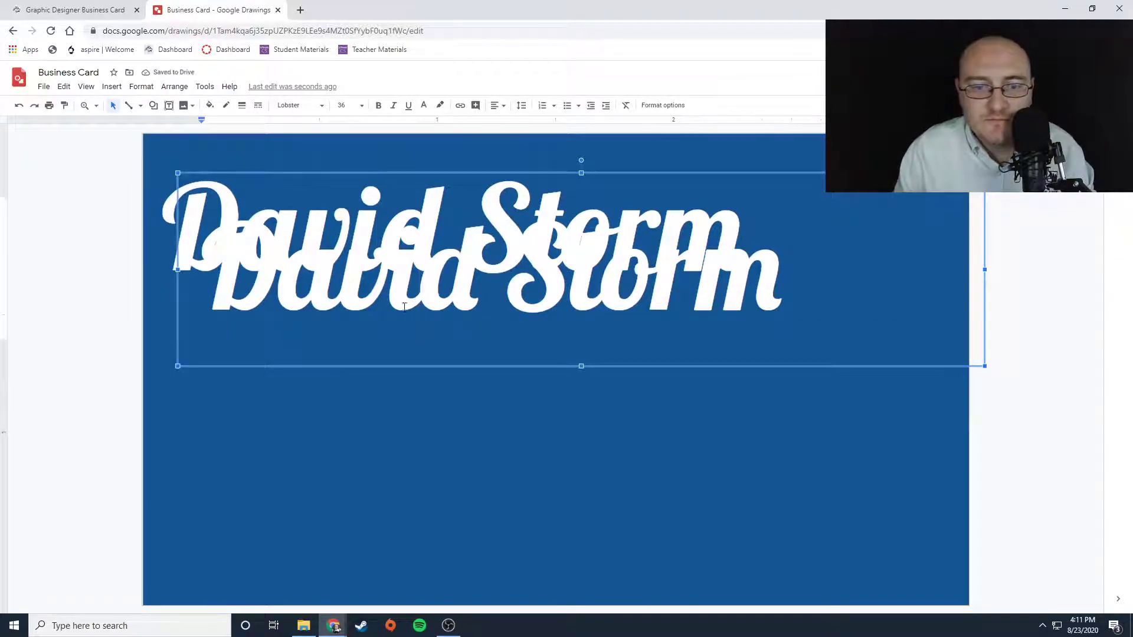
{"action": "left_click", "coordinate": [261, 171]}
{"action": "left_click_drag", "start_coordinate": [261, 170], "coordinate": [232, 151]}
{"action": "left_click_drag", "start_coordinate": [413, 348], "coordinate": [411, 332]}
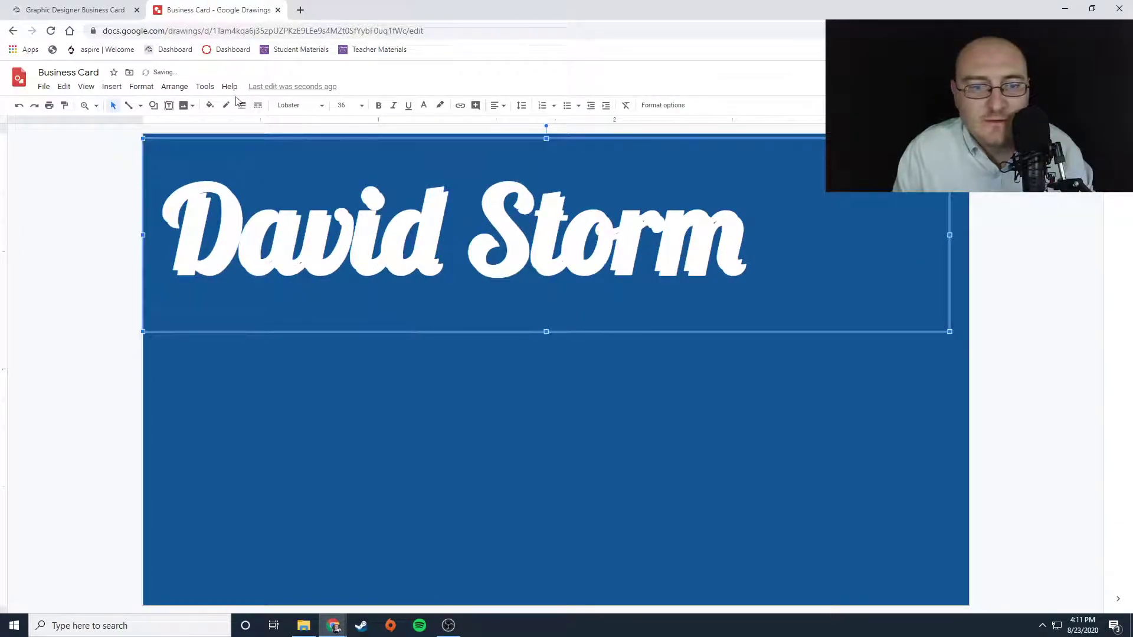
- Color the duplicate name's text black to create an outlined shadow effect
{"action": "left_click", "coordinate": [423, 106]}
{"action": "left_click", "coordinate": [427, 125]}
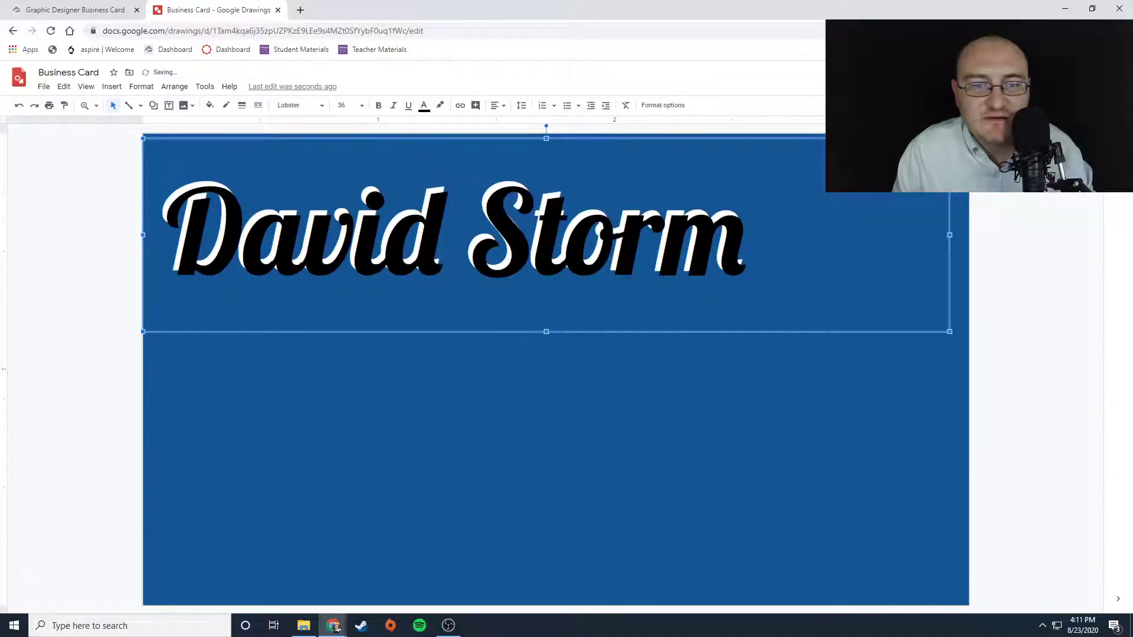
{"action": "left_click", "coordinate": [355, 333]}
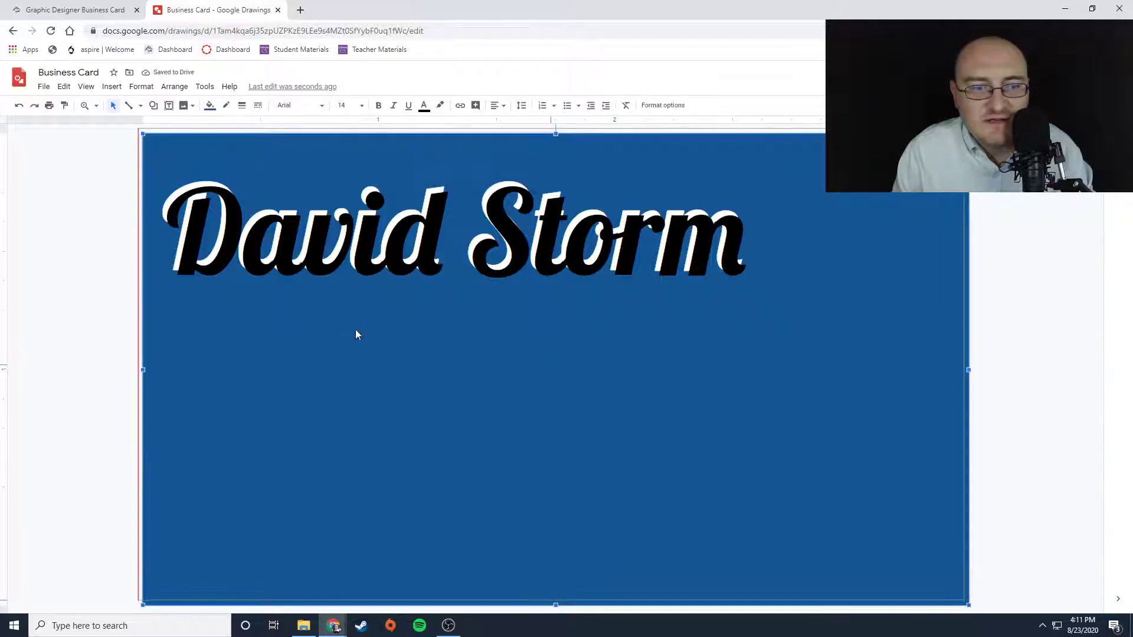
{"action": "left_click_drag", "start_coordinate": [356, 334], "coordinate": [355, 334]}
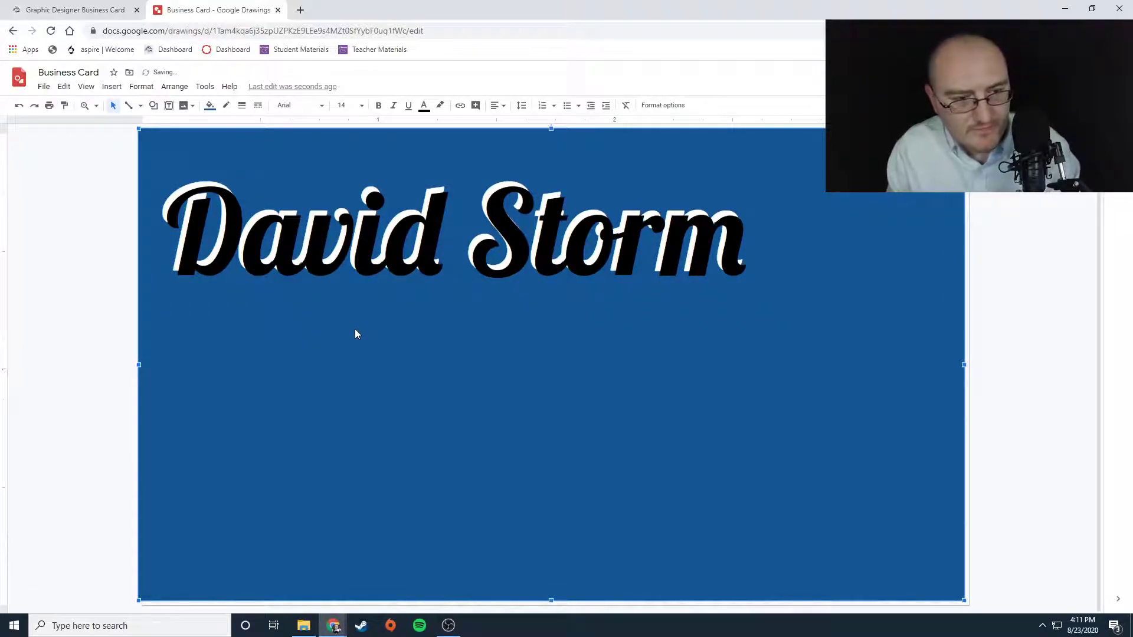
{"action": "key", "text": "ctrl+z"}
{"action": "left_click", "coordinate": [309, 260]}
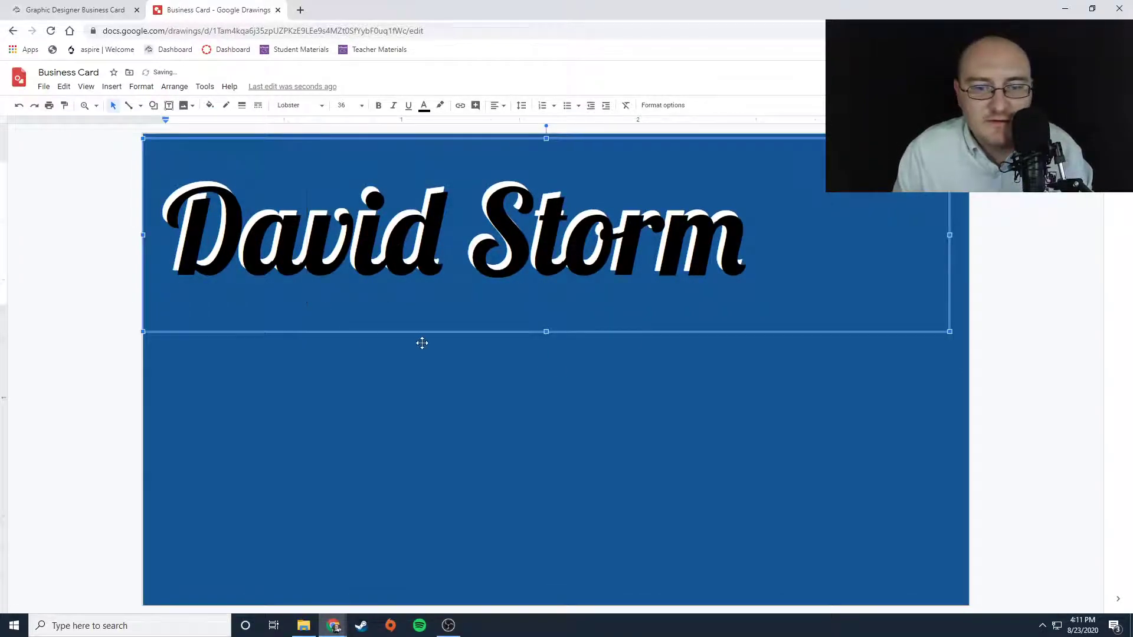
{"action": "left_click_drag", "start_coordinate": [427, 331], "coordinate": [418, 330]}
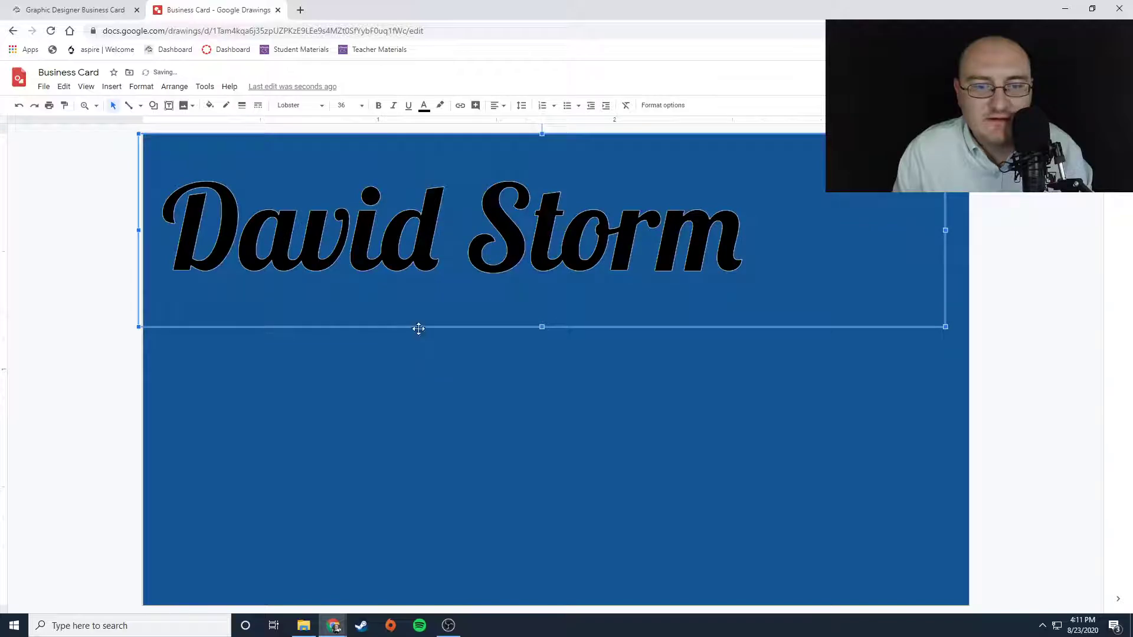
{"action": "key", "text": "ctrl+z"}
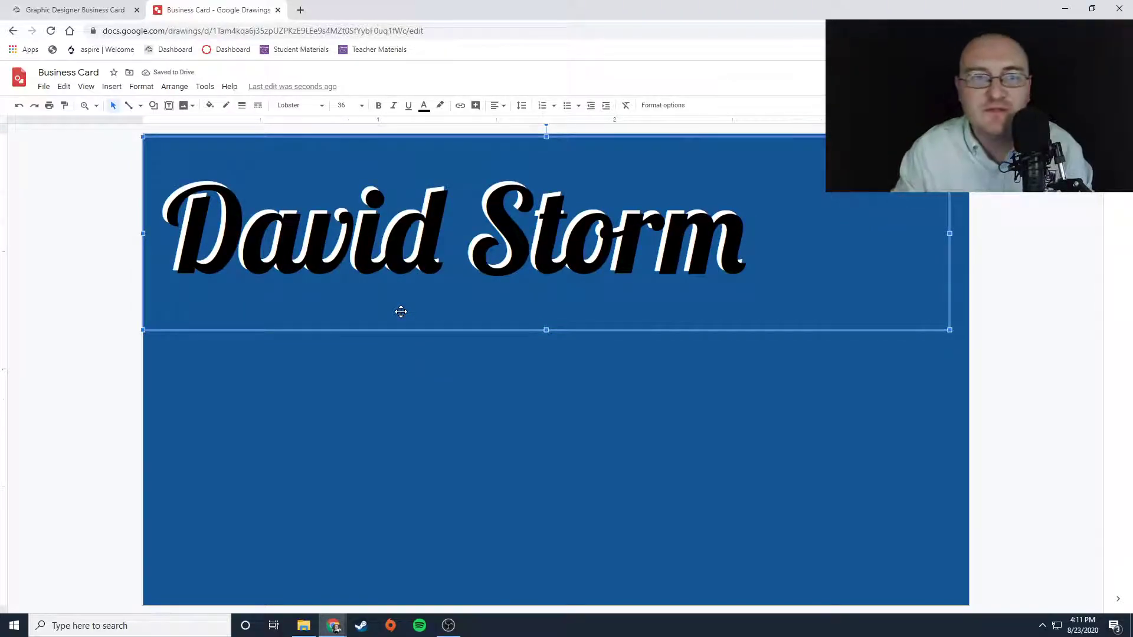
- Send the black duplicate name backward so the white name sits in front of its shadow
{"action": "left_click", "coordinate": [174, 86]}
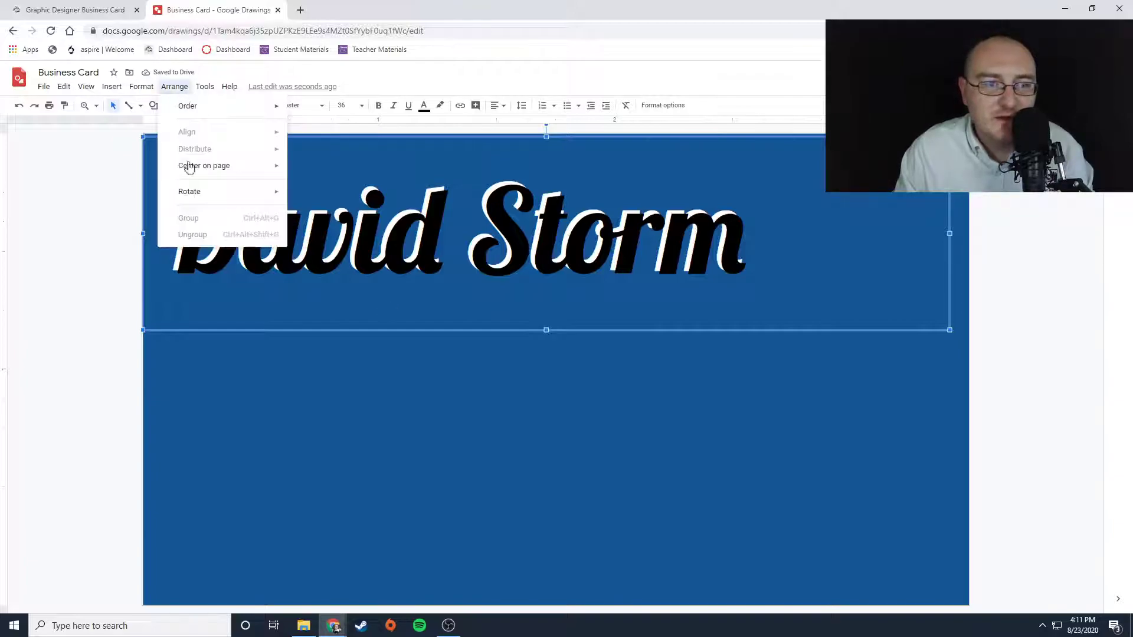
{"action": "mouse_move", "coordinate": [194, 111]}
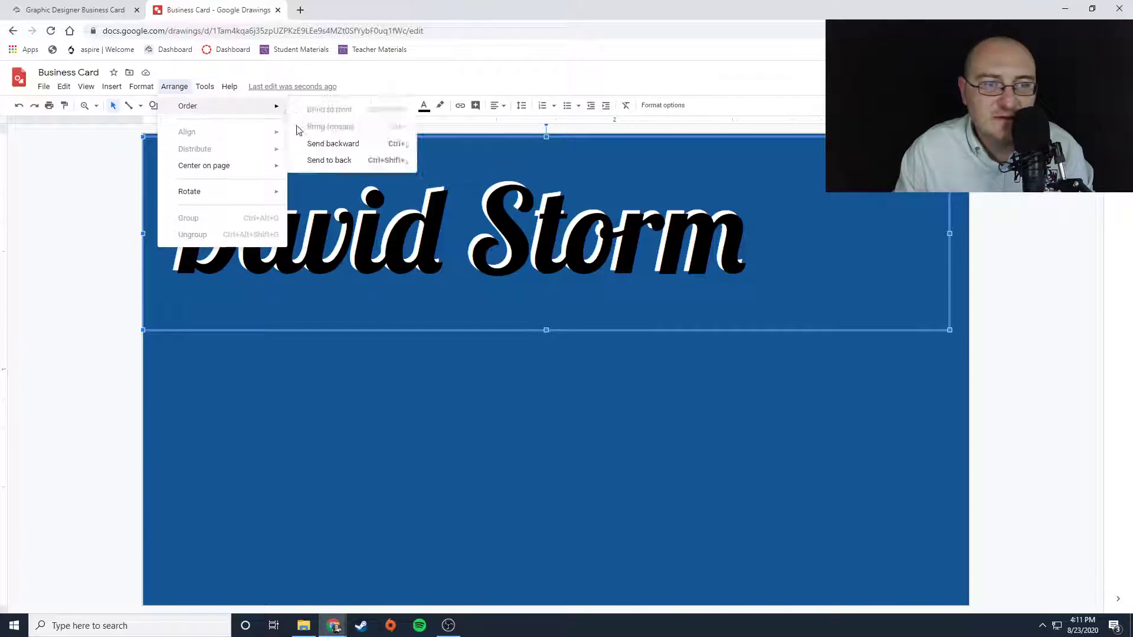
{"action": "left_click", "coordinate": [311, 144]}
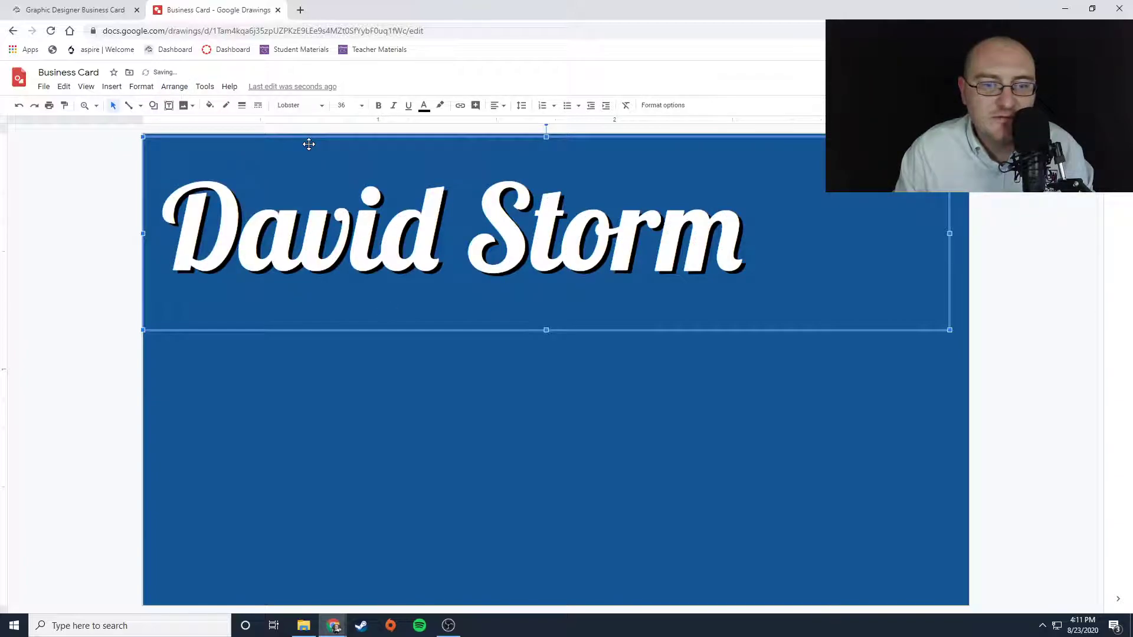
{"action": "left_click", "coordinate": [1012, 318]}
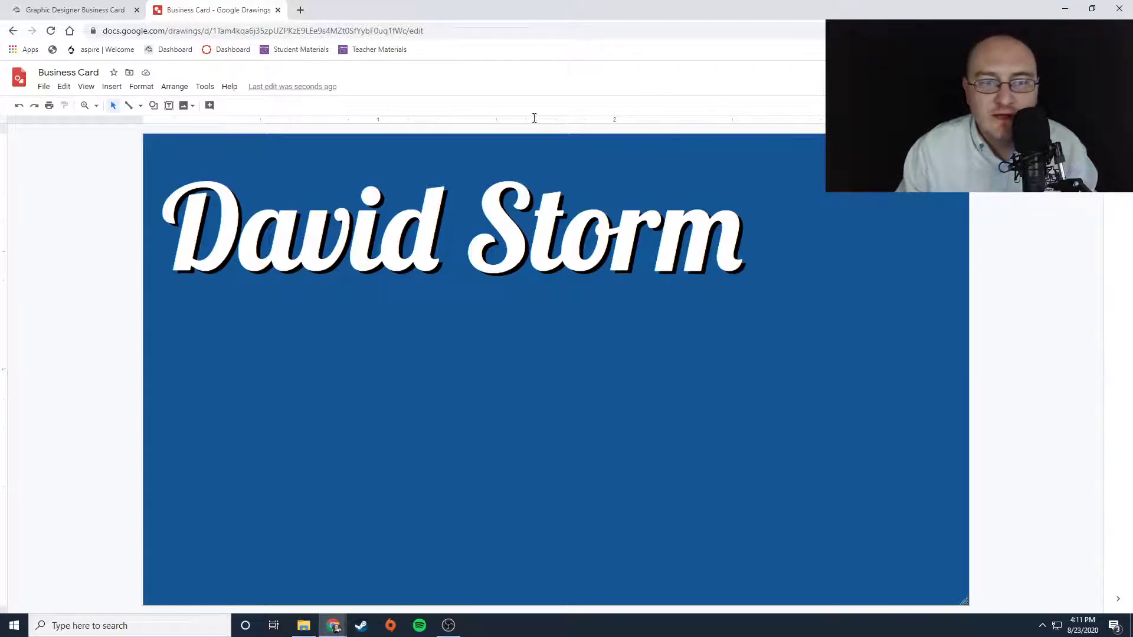
- Draw a text box beside the name and type Graphic Designer into it
{"action": "left_click", "coordinate": [169, 105]}
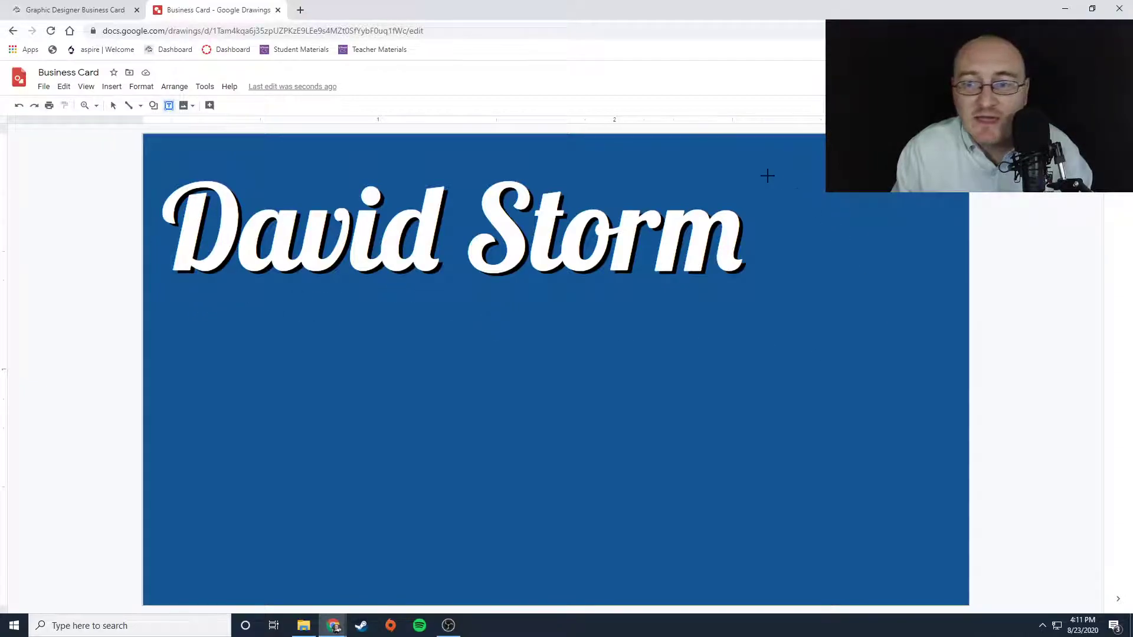
{"action": "left_click_drag", "start_coordinate": [753, 144], "coordinate": [961, 274]}
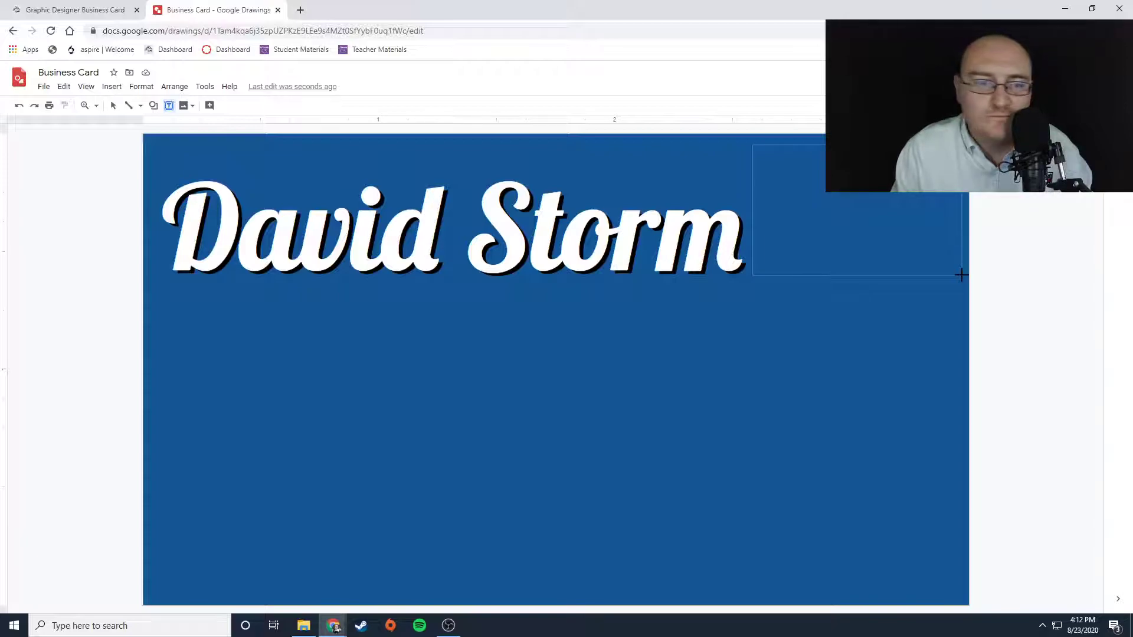
{"action": "left_click_drag", "start_coordinate": [961, 275], "coordinate": [961, 275]}
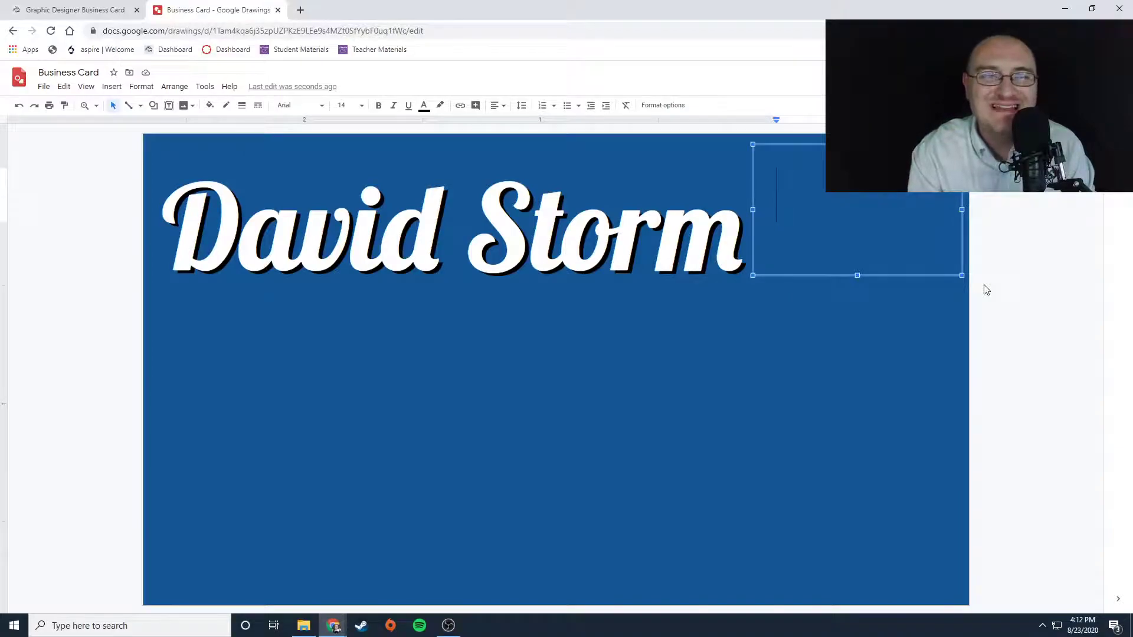
{"action": "type", "text": "Grap"}
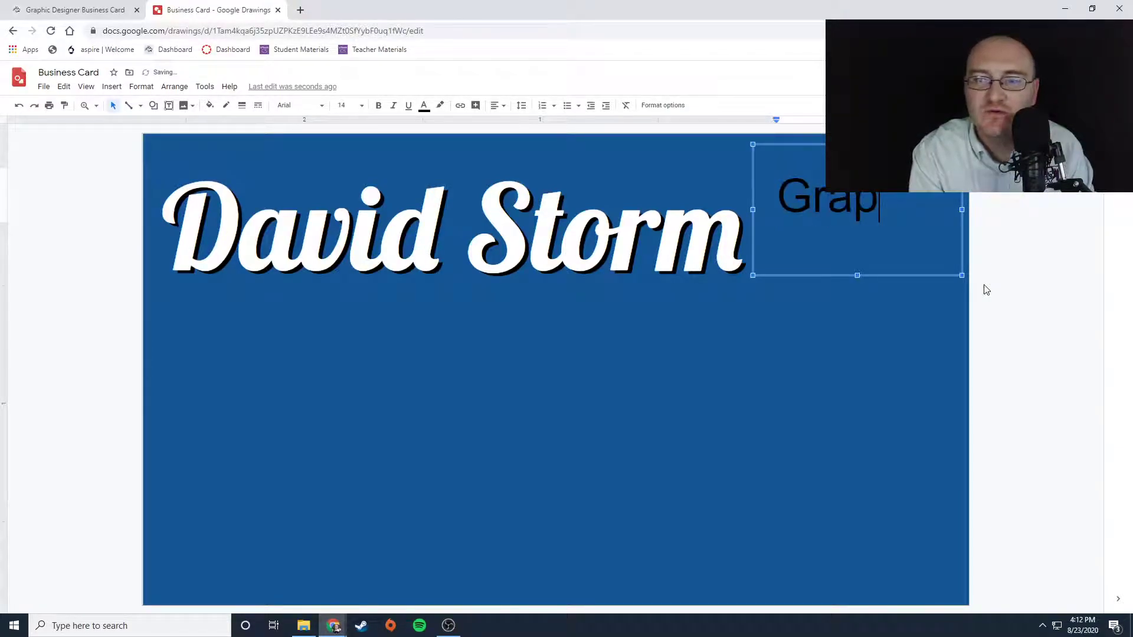
{"action": "type", "text": "hic Designer"}
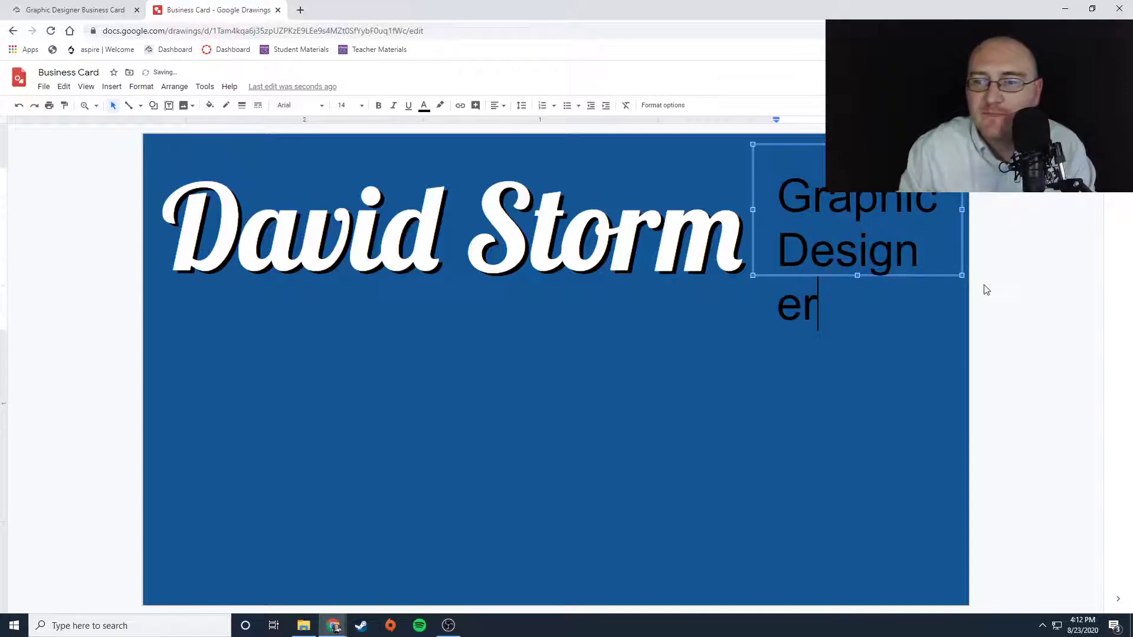
- Move the Graphic Designer box beneath the name, widen it, and set its text size to 12
{"action": "left_click_drag", "start_coordinate": [754, 184], "coordinate": [170, 321]}
{"action": "left_click_drag", "start_coordinate": [379, 346], "coordinate": [747, 328]}
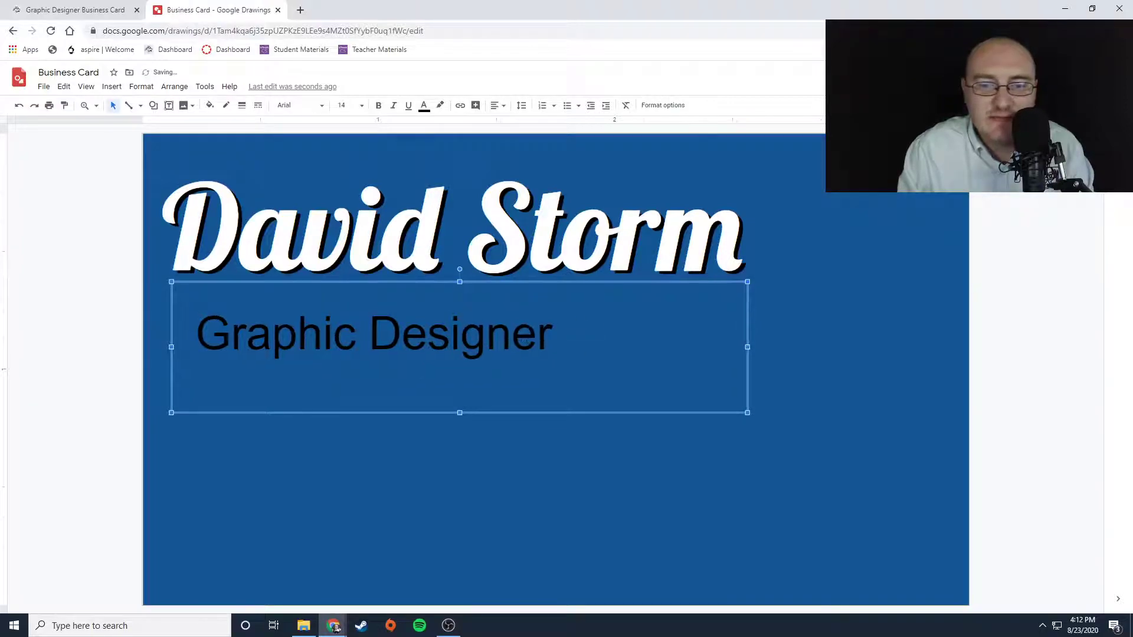
{"action": "double_click", "coordinate": [469, 337]}
{"action": "left_click_drag", "start_coordinate": [553, 337], "coordinate": [174, 328]}
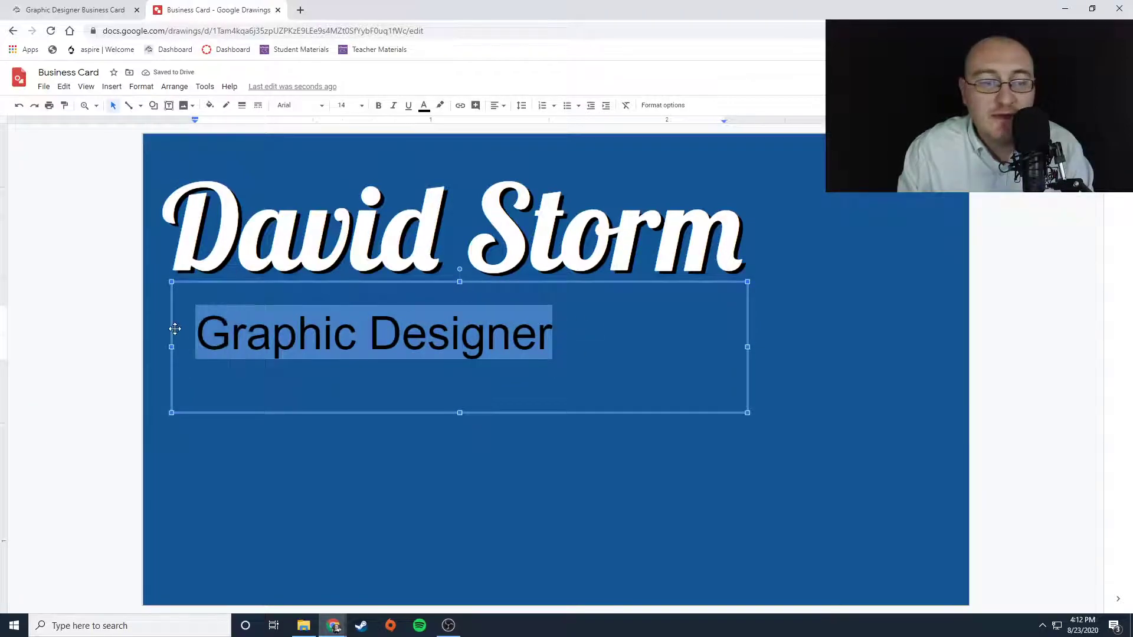
{"action": "left_click", "coordinate": [361, 105]}
{"action": "left_click", "coordinate": [346, 227]}
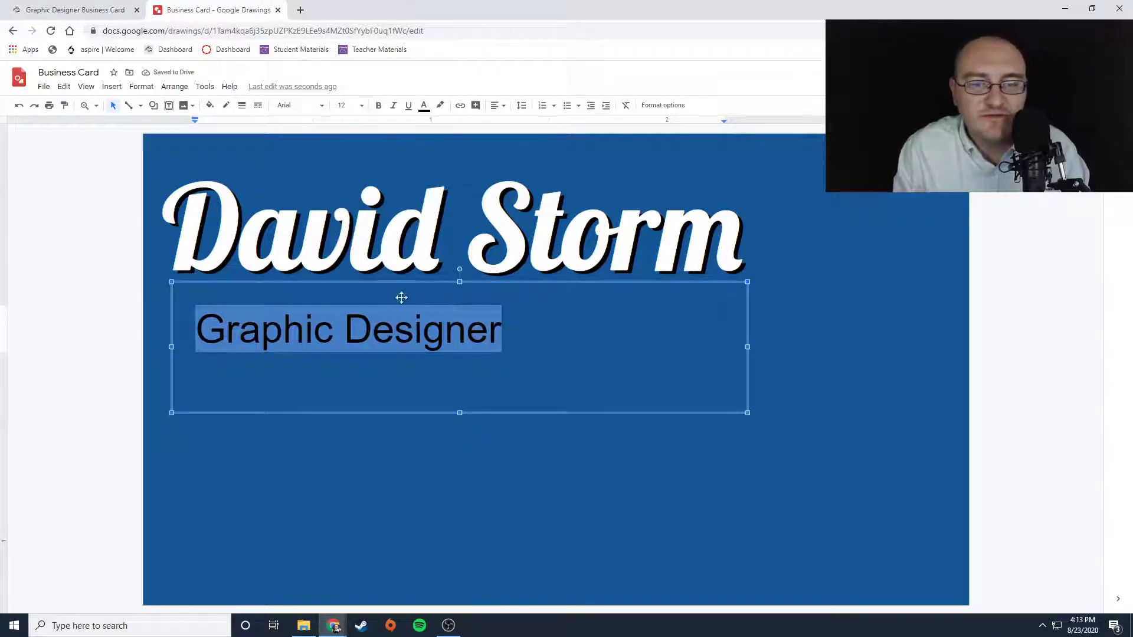
- Set the Graphic Designer text font to Nunito and move the box closer under the name
{"action": "left_click", "coordinate": [322, 107]}
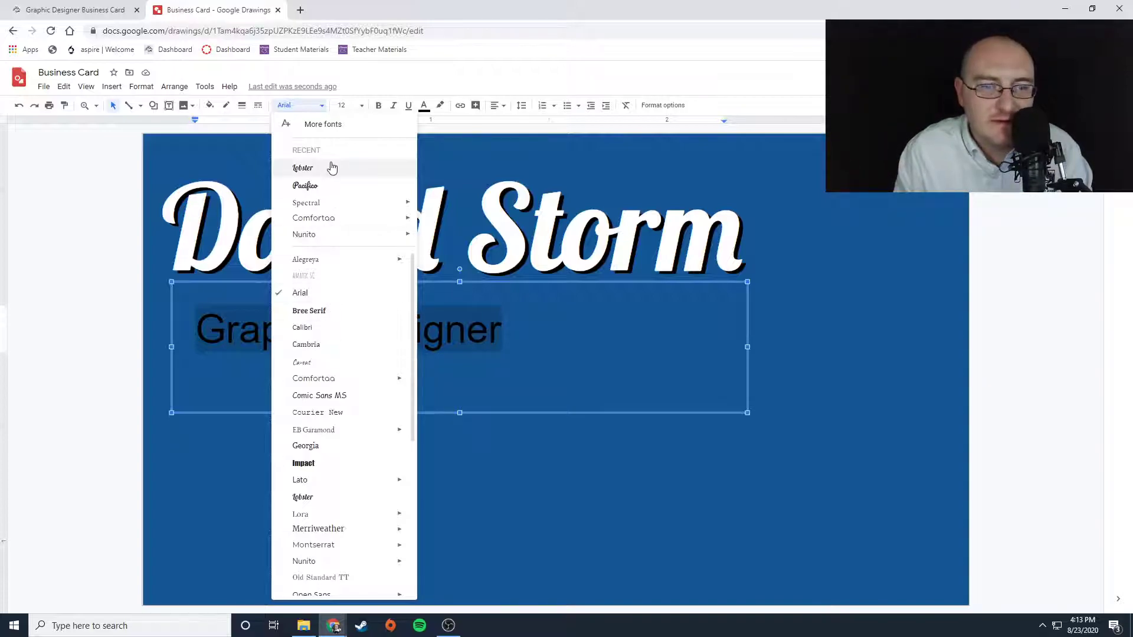
{"action": "left_click", "coordinate": [308, 235]}
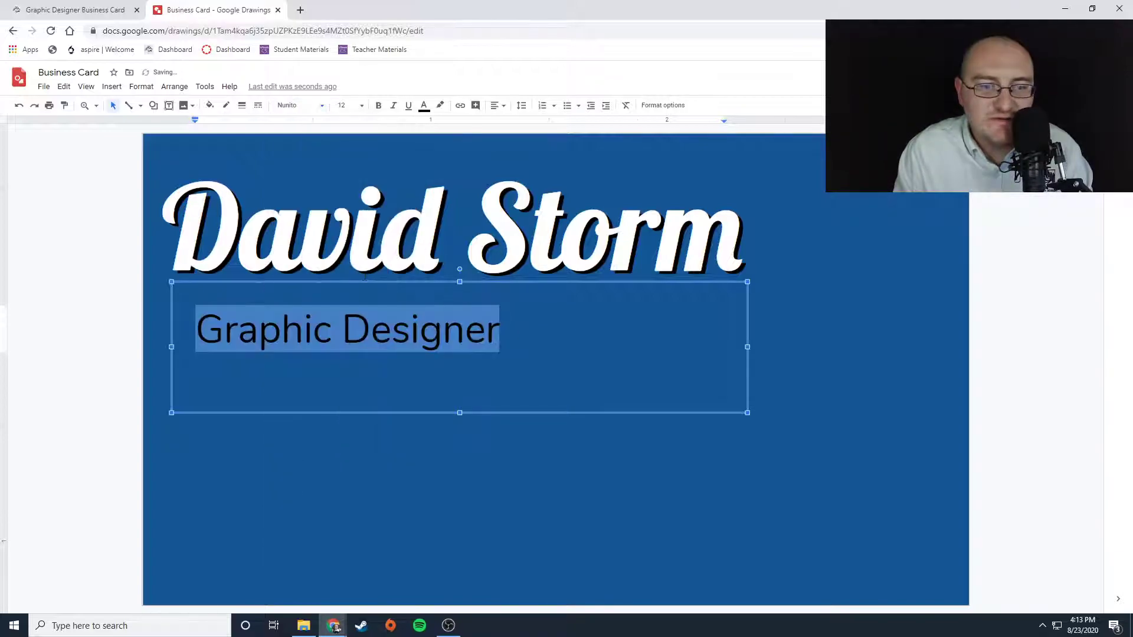
{"action": "left_click_drag", "start_coordinate": [407, 412], "coordinate": [366, 387]}
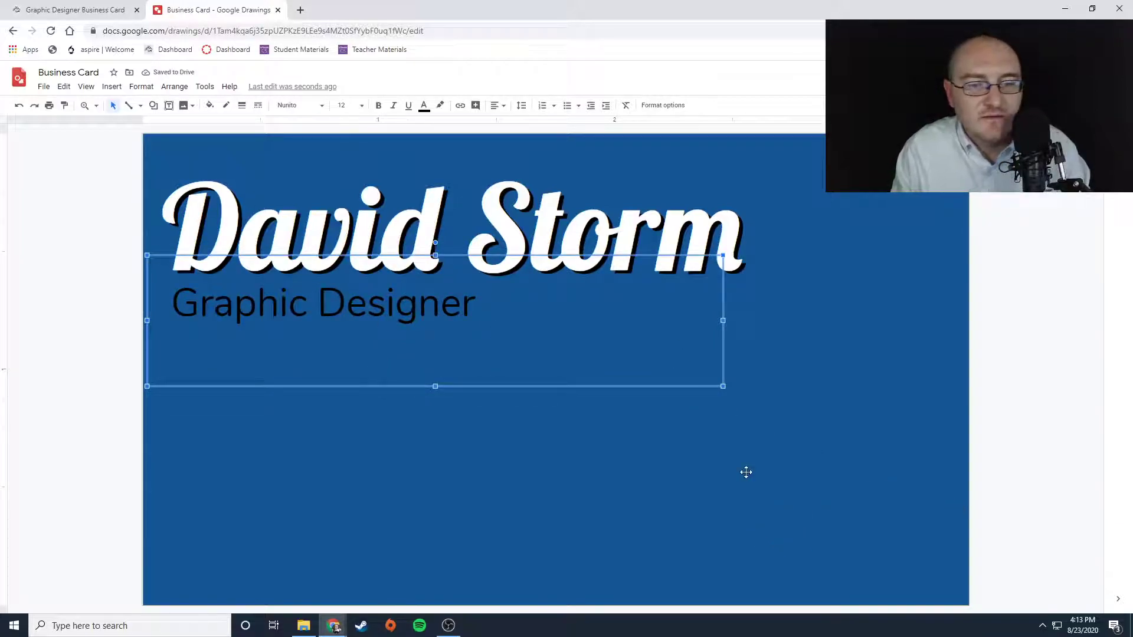
- Color the Graphic Designer text white
{"action": "left_click", "coordinate": [667, 430]}
{"action": "left_click", "coordinate": [236, 298]}
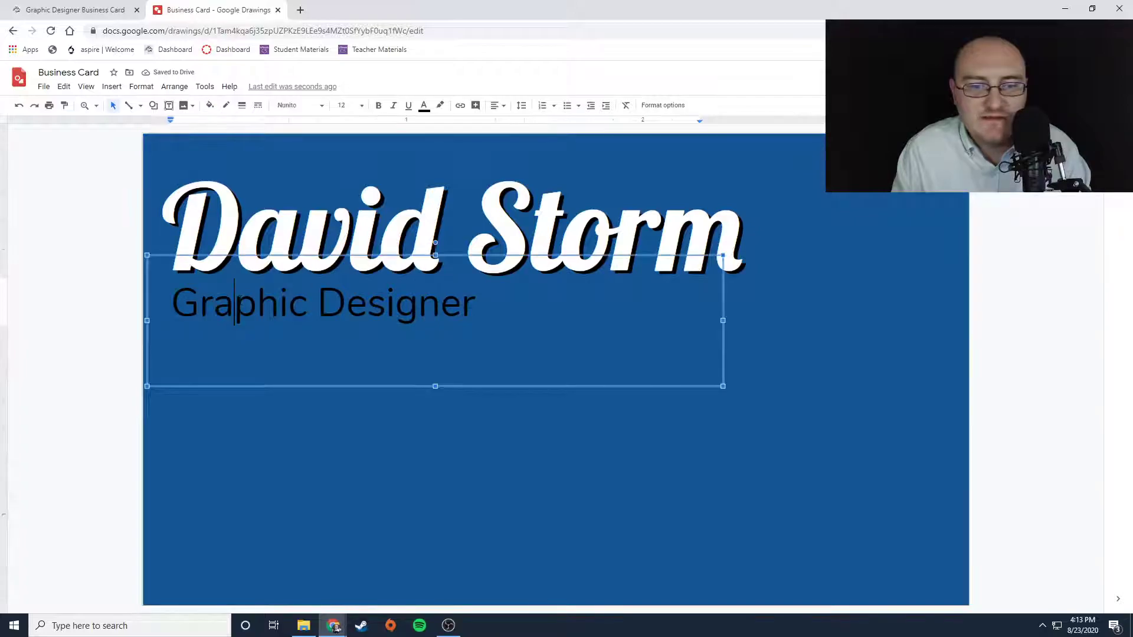
{"action": "triple_click", "coordinate": [236, 298]}
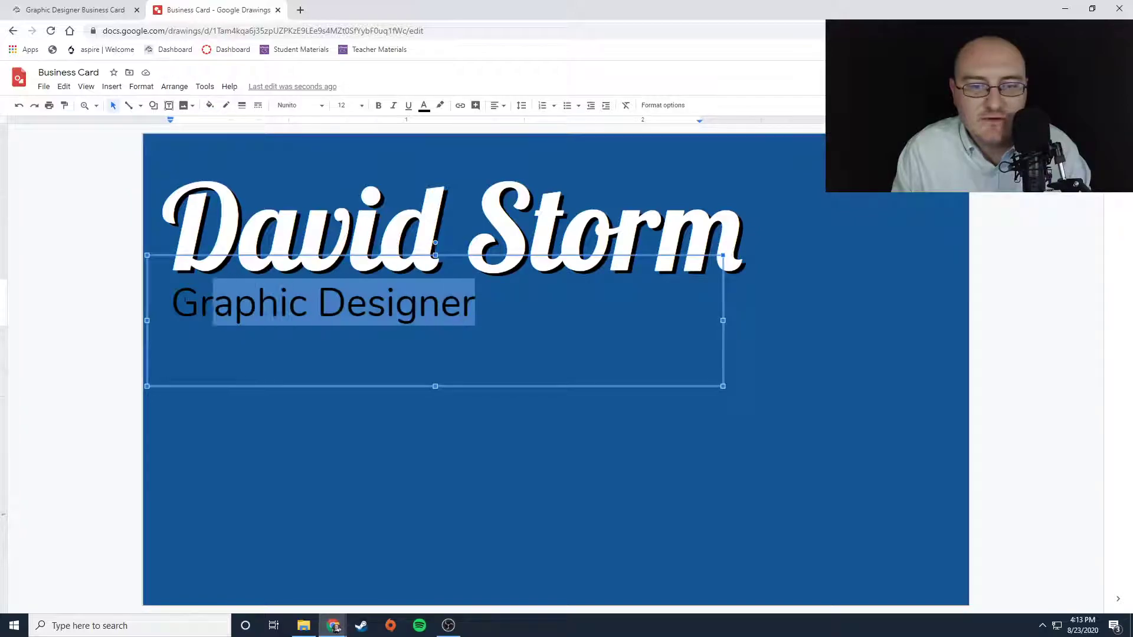
{"action": "left_click", "coordinate": [423, 106]}
{"action": "left_click", "coordinate": [532, 121]}
{"action": "left_click", "coordinate": [430, 427]}
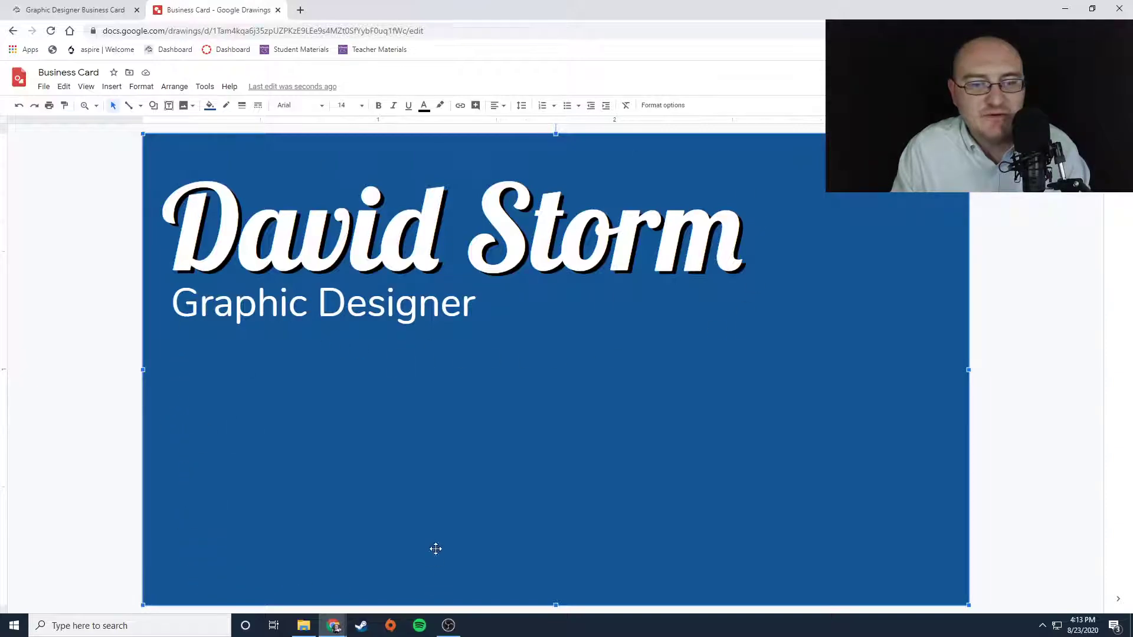
- Draw a new text box below the subtitle and set its font to Nunito, size 11
{"action": "left_click", "coordinate": [169, 105]}
{"action": "left_click_drag", "start_coordinate": [179, 334], "coordinate": [424, 593]}
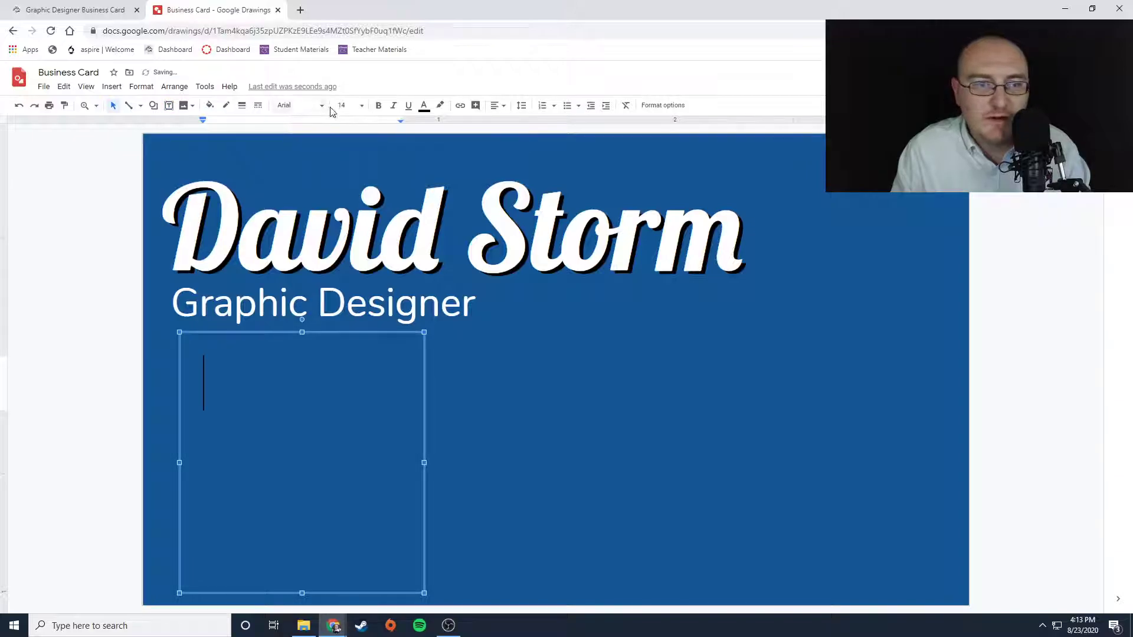
{"action": "left_click", "coordinate": [362, 107]}
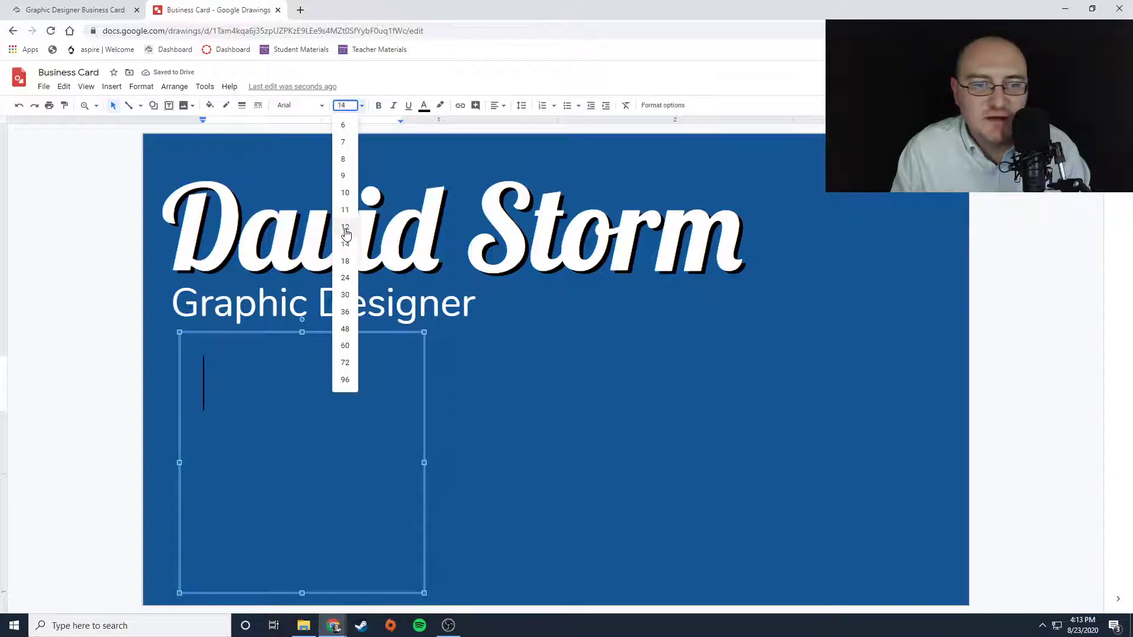
{"action": "left_click", "coordinate": [345, 210]}
{"action": "left_click", "coordinate": [319, 106]}
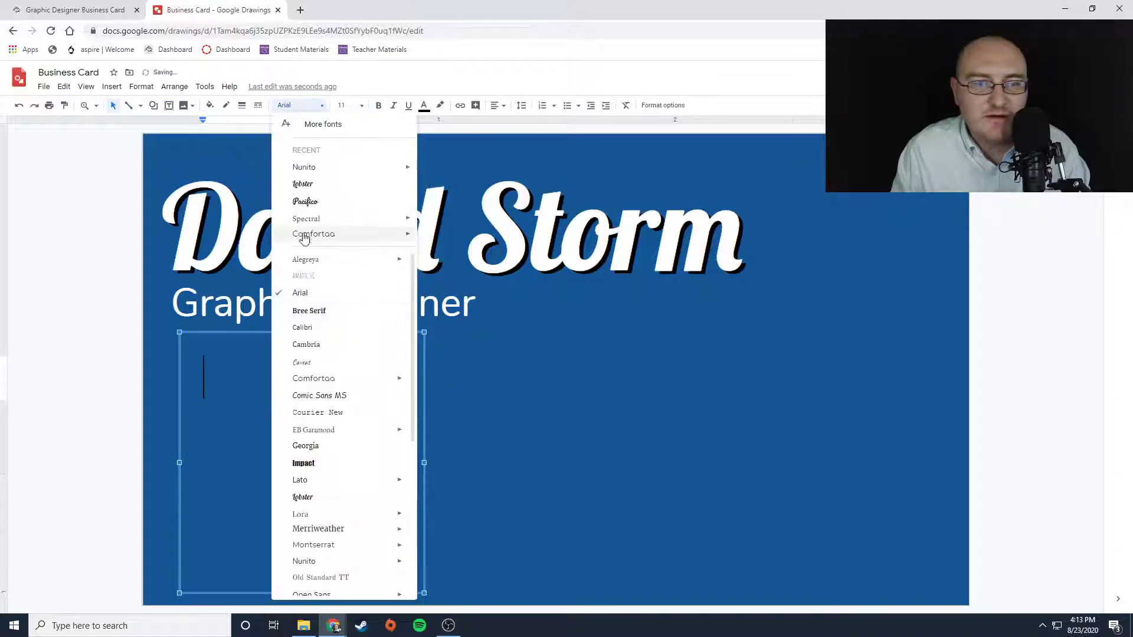
{"action": "left_click", "coordinate": [305, 167]}
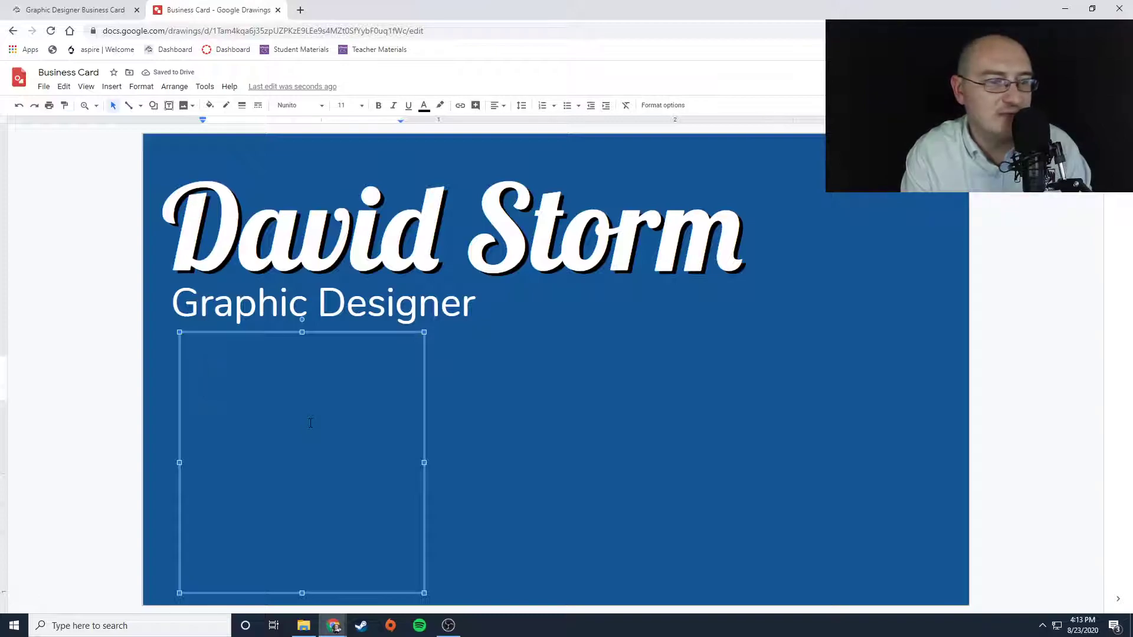
- Type the contact's phone number, labelled Ph#, into the new text box
{"action": "type", "text": "Ph"}
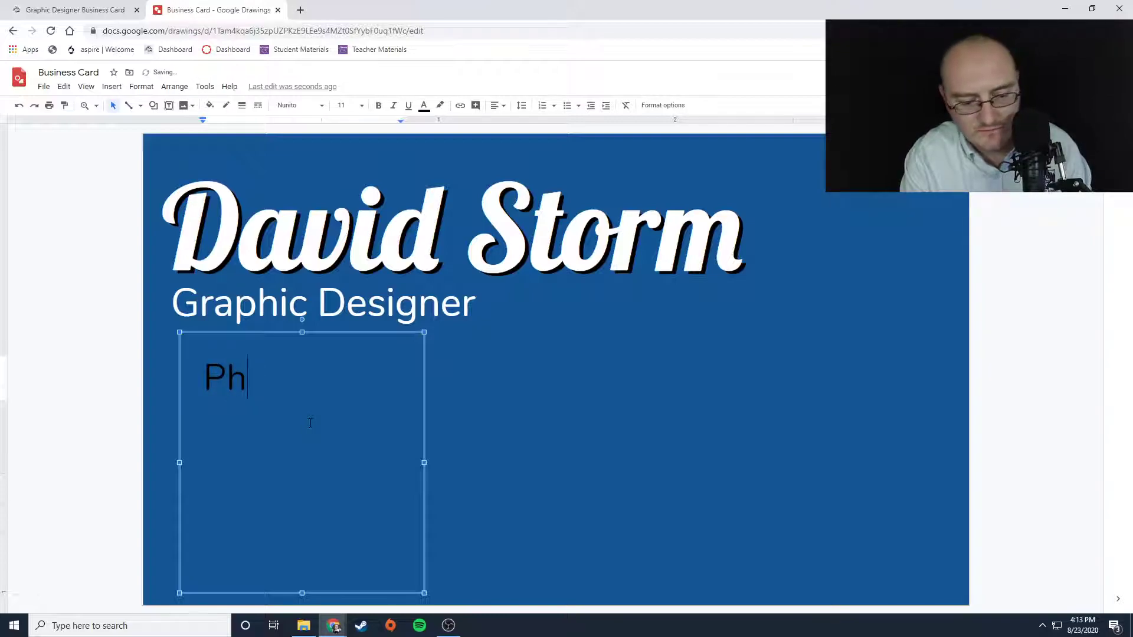
{"action": "type", "text": "#"}
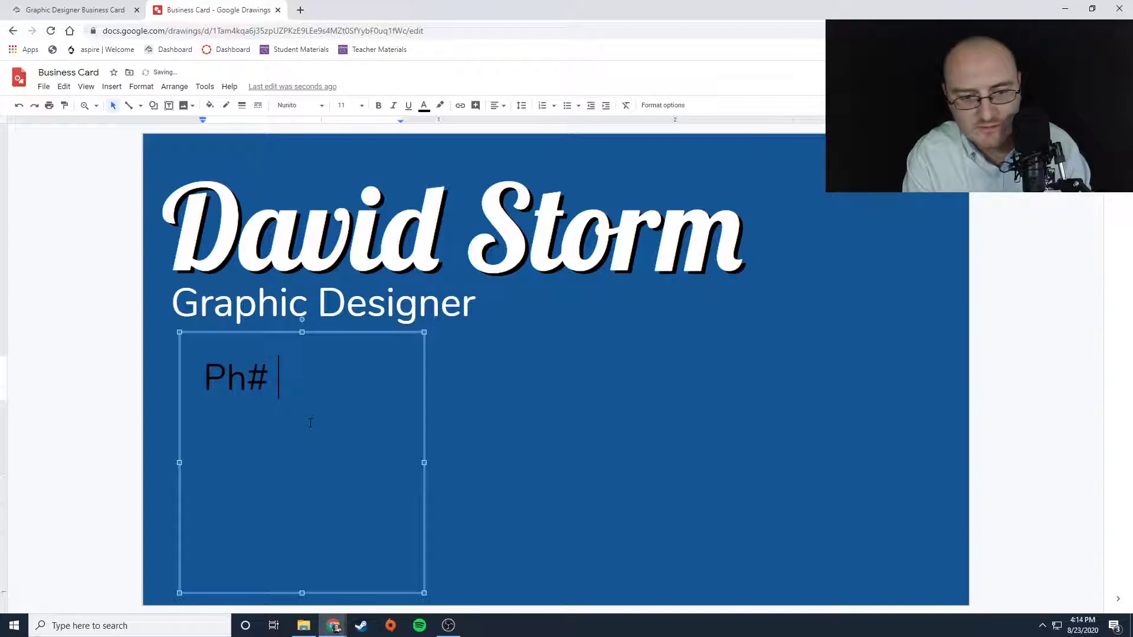
{"action": "type", "text": " 555-5567"}
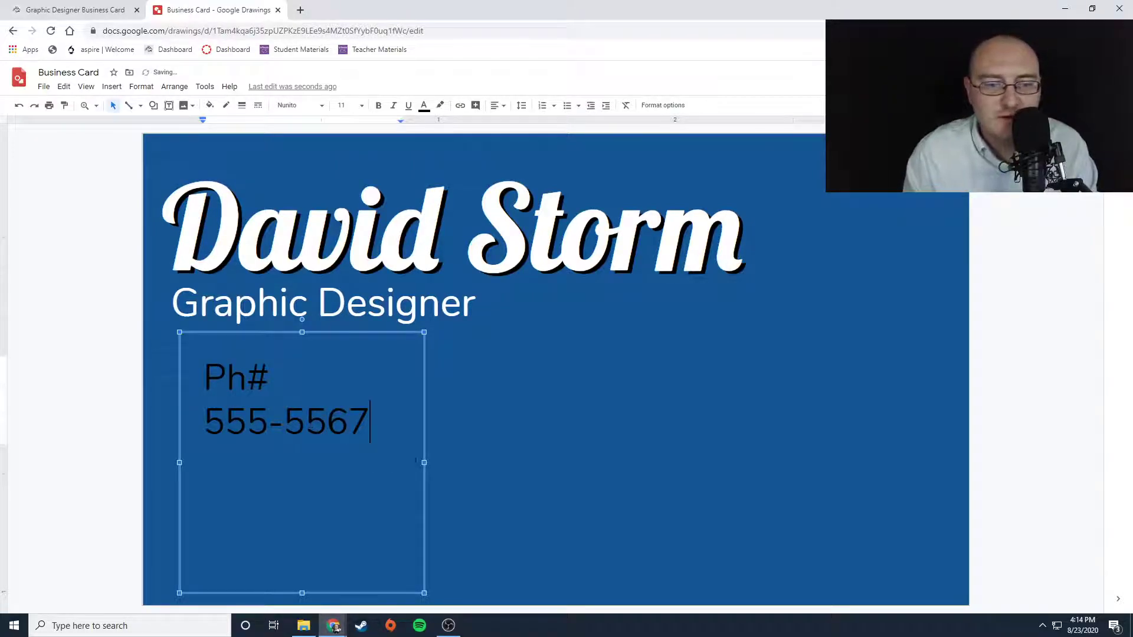
- Widen the contact text box and move it to line up under the subtitle
{"action": "left_click_drag", "start_coordinate": [424, 462], "coordinate": [513, 463]}
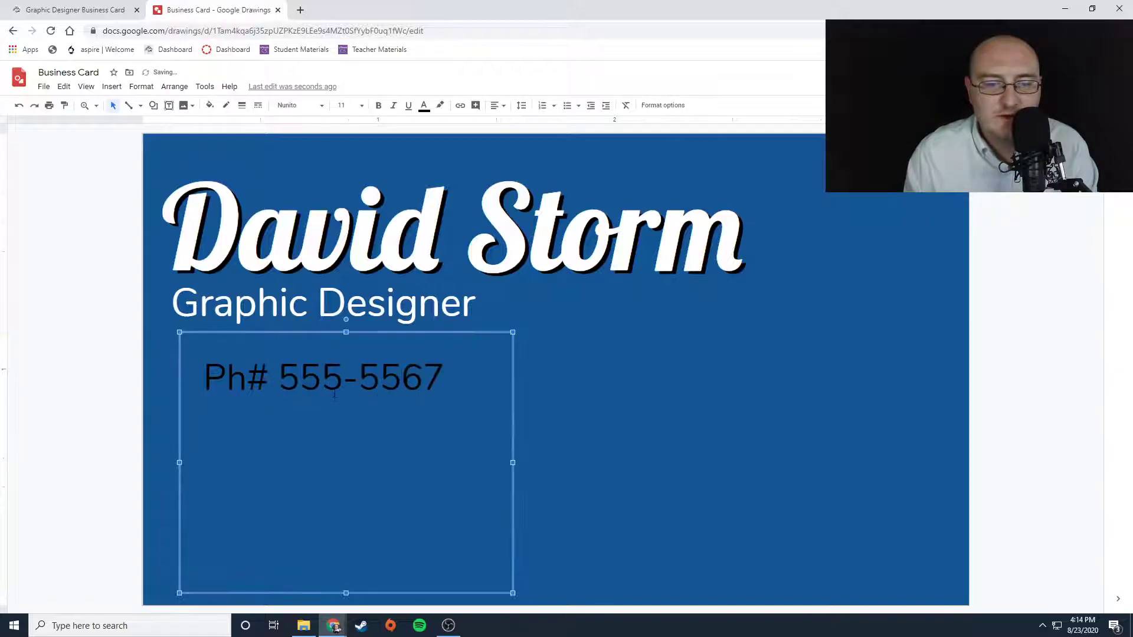
{"action": "left_click_drag", "start_coordinate": [205, 332], "coordinate": [176, 327]}
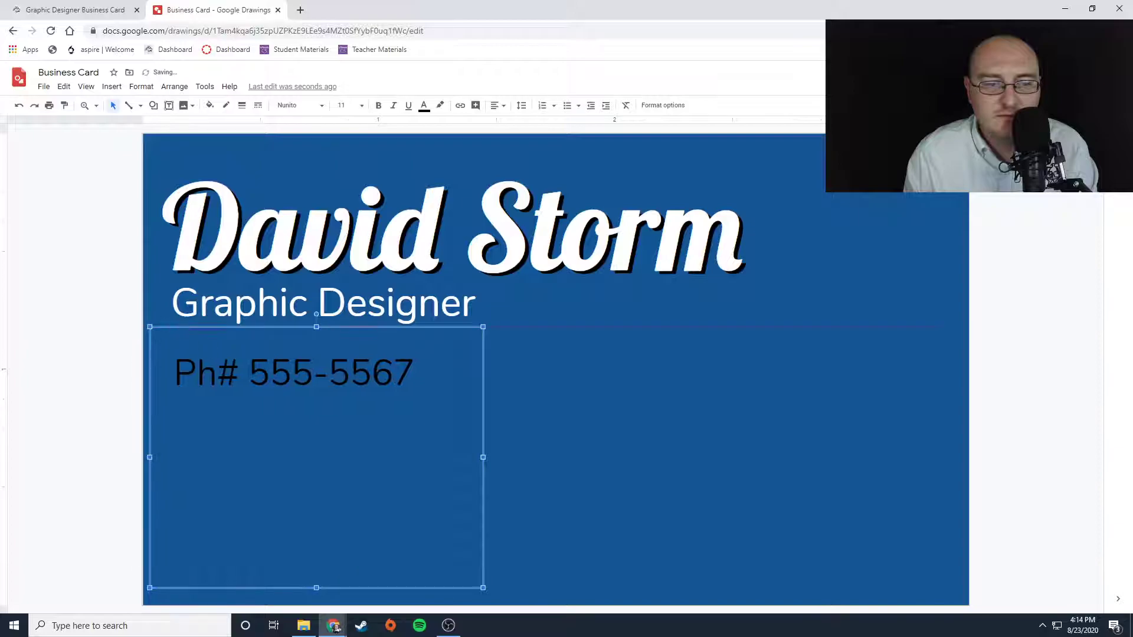
- Add the contact's e-mail address on a new line above the phone number and widen the text box to fit it
{"action": "left_click", "coordinate": [415, 370]}
{"action": "key", "text": "Home"}
{"action": "key", "text": "Return"}
{"action": "key", "text": "Up"}
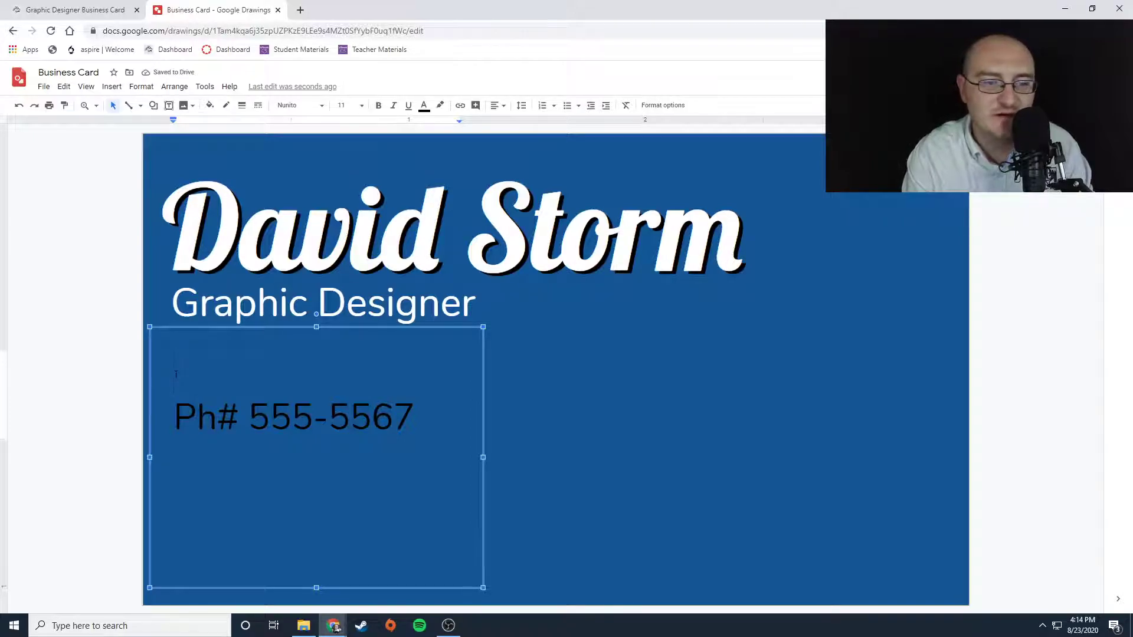
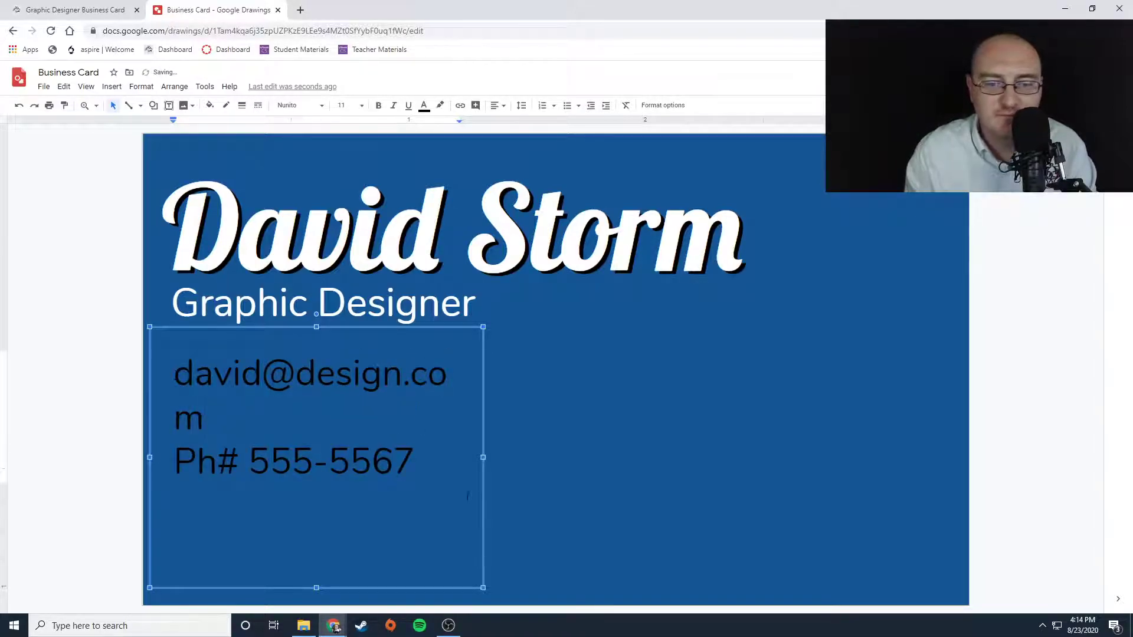
{"action": "left_click_drag", "start_coordinate": [482, 458], "coordinate": [515, 456]}
{"action": "left_click", "coordinate": [315, 437]}
- Add the contact's street address, city, state and ZIP code on new lines below the phone number
{"action": "left_click", "coordinate": [424, 410]}
{"action": "key", "text": "Return"}
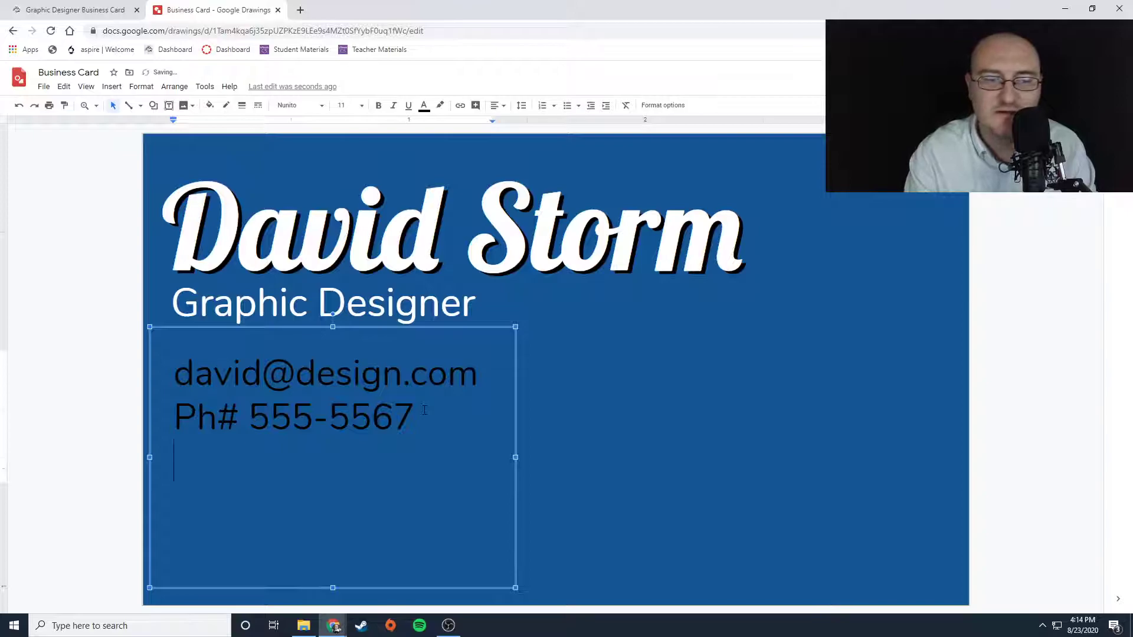
{"action": "type", "text": "Addr"}
{"action": "key", "text": "BackSpace"}
{"action": "key", "text": "BackSpace"}
{"action": "key", "text": "BackSpace"}
{"action": "key", "text": "BackSpace"}
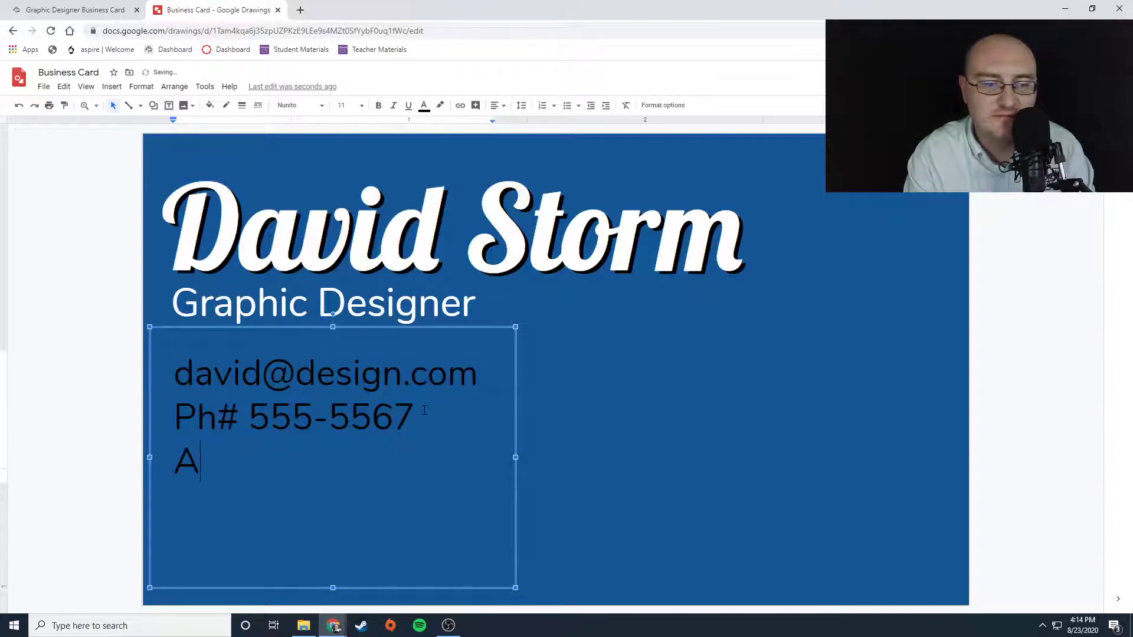
{"action": "type", "text": "123 Fake "}
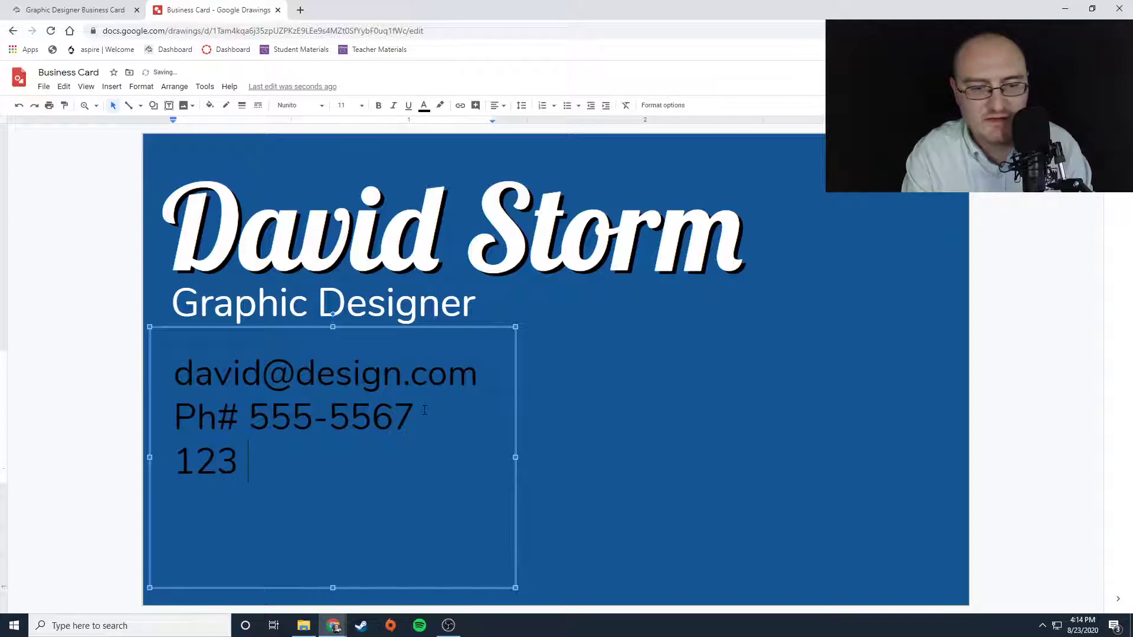
{"action": "type", "text": "Street"}
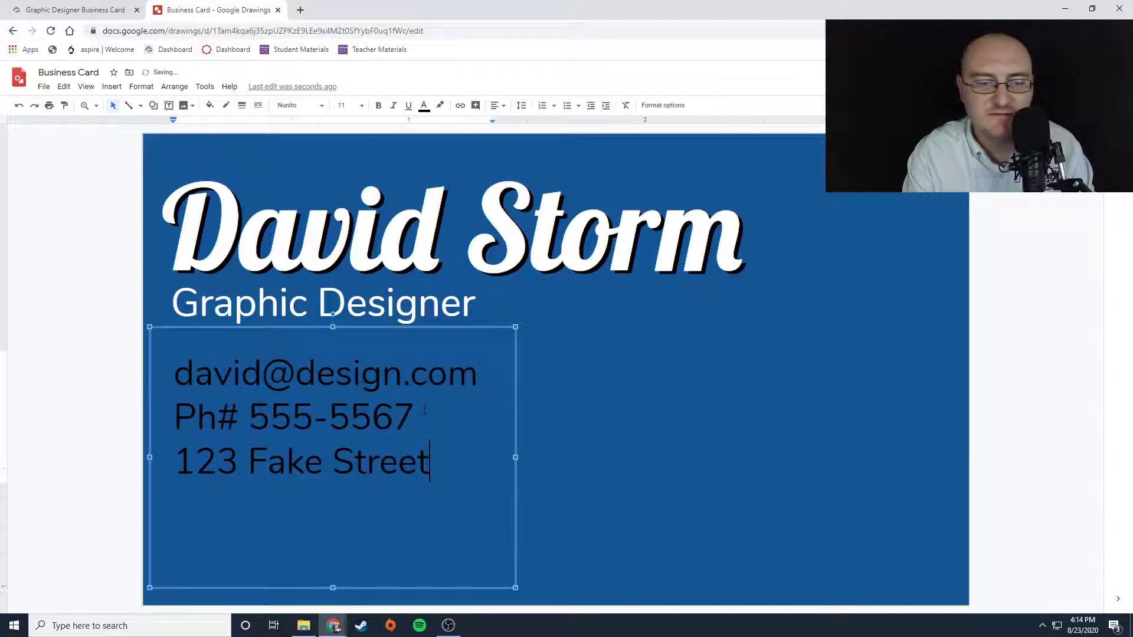
{"action": "key", "text": "Return"}
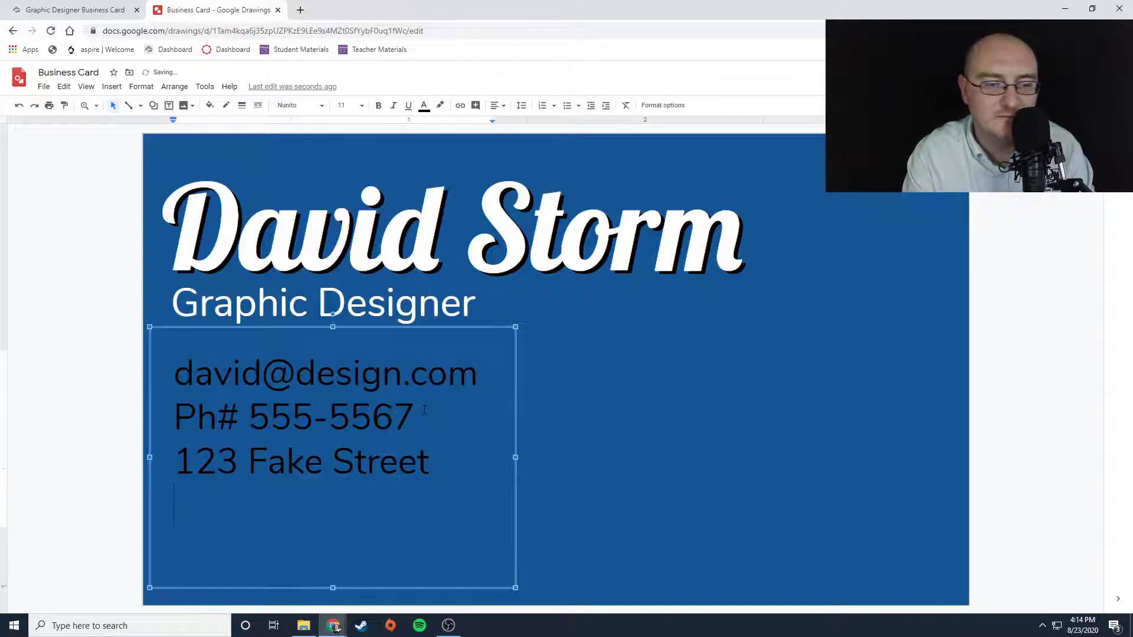
{"action": "type", "text": "Los"}
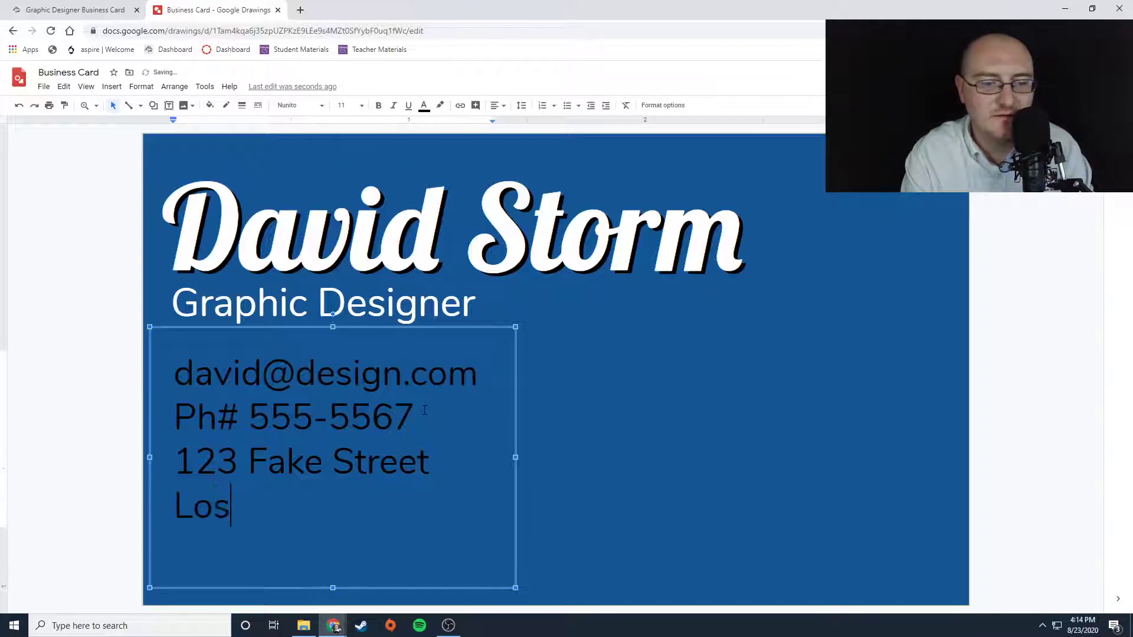
{"action": "type", "text": "ertown"}
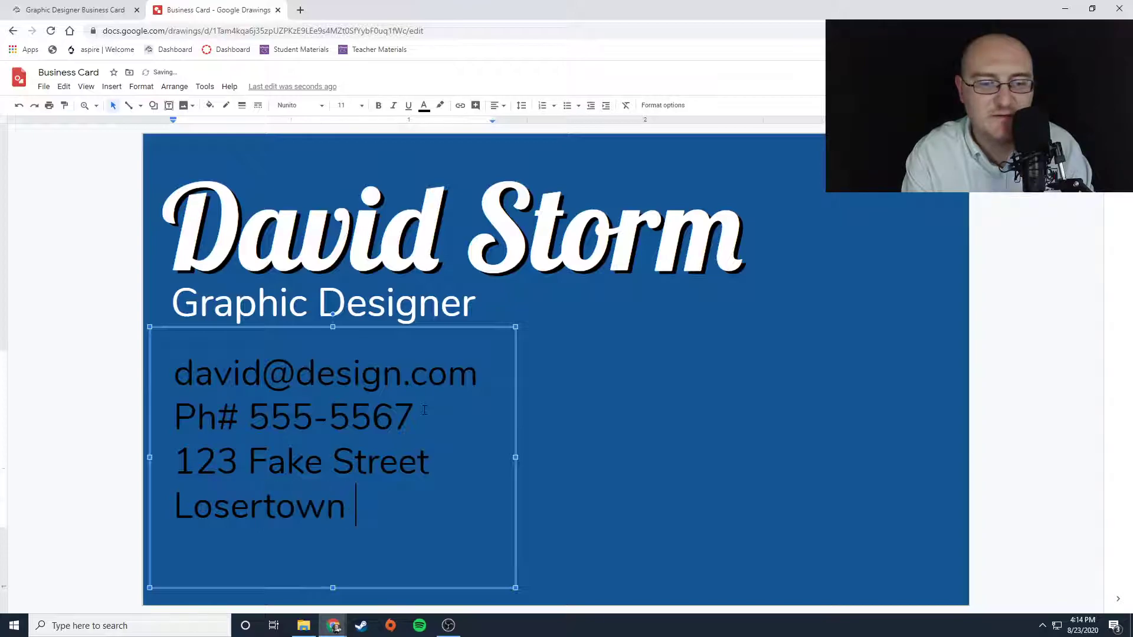
{"action": "type", "text": ", Uth"}
{"action": "key", "text": "BackSpace"}
{"action": "key", "text": "BackSpace"}
{"action": "type", "text": "T "}
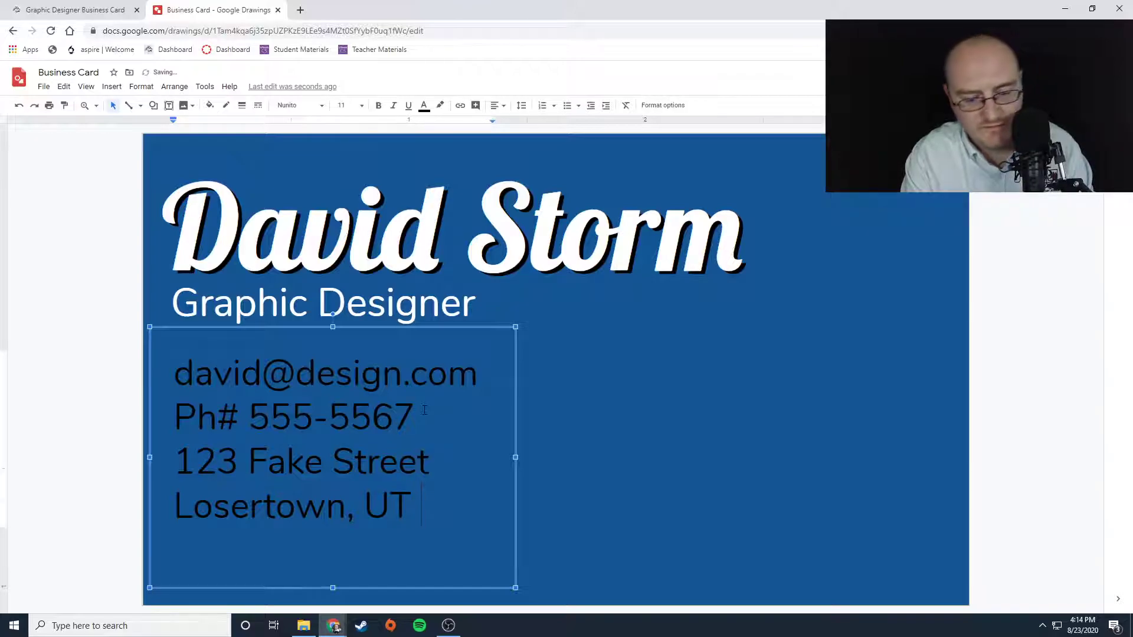
{"action": "type", "text": "80354"}
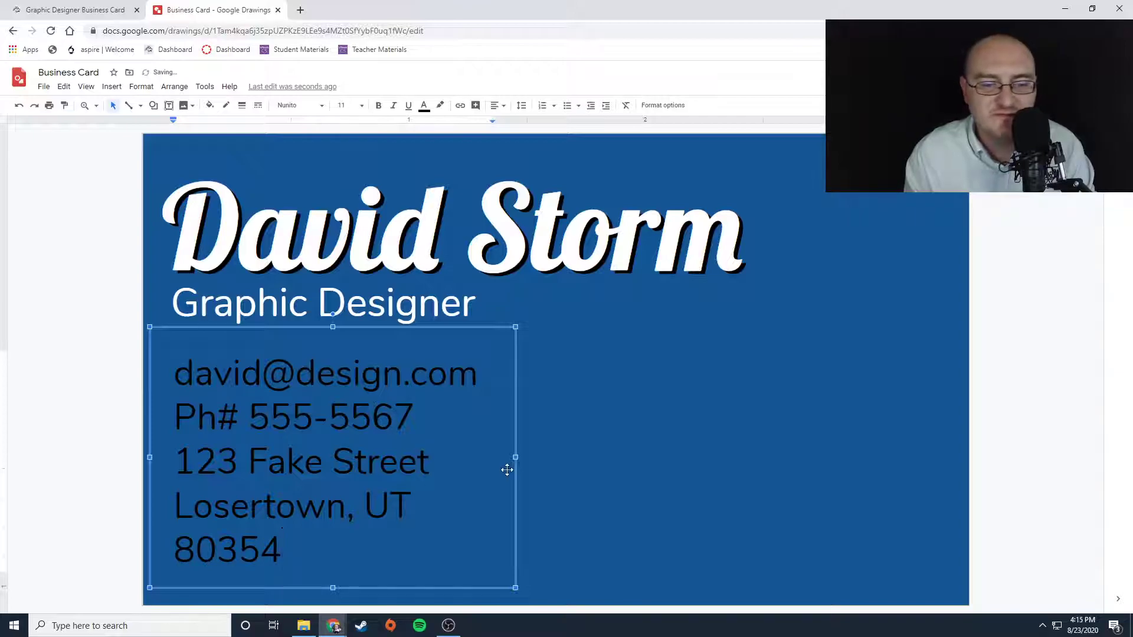
- Select all the contact text and color it white
{"action": "left_click_drag", "start_coordinate": [285, 552], "coordinate": [147, 385]}
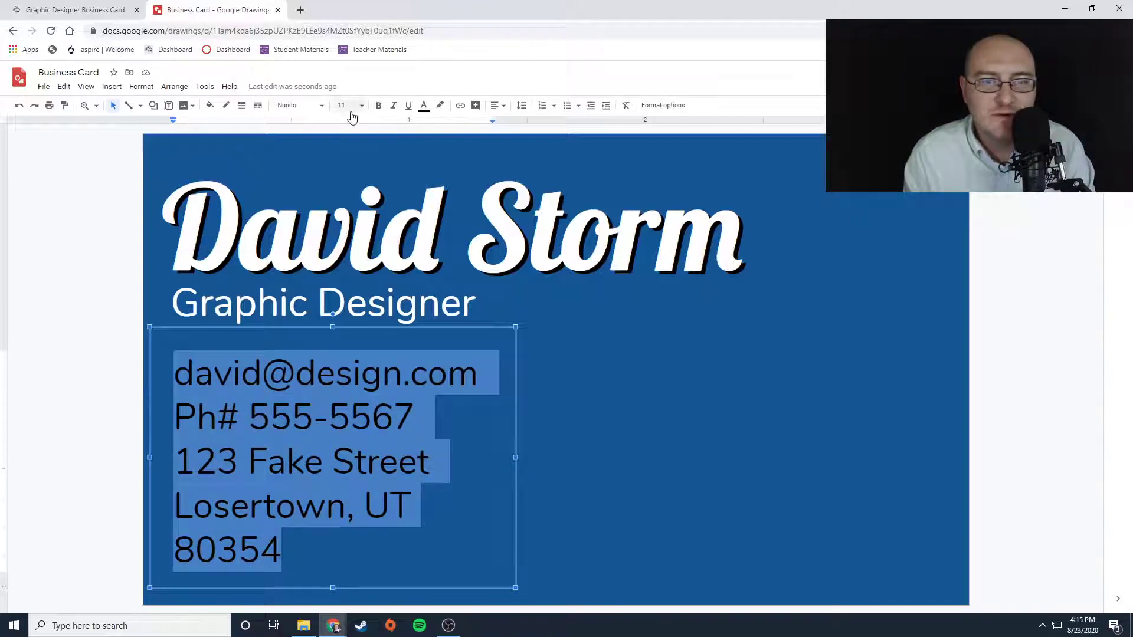
{"action": "left_click", "coordinate": [424, 106]}
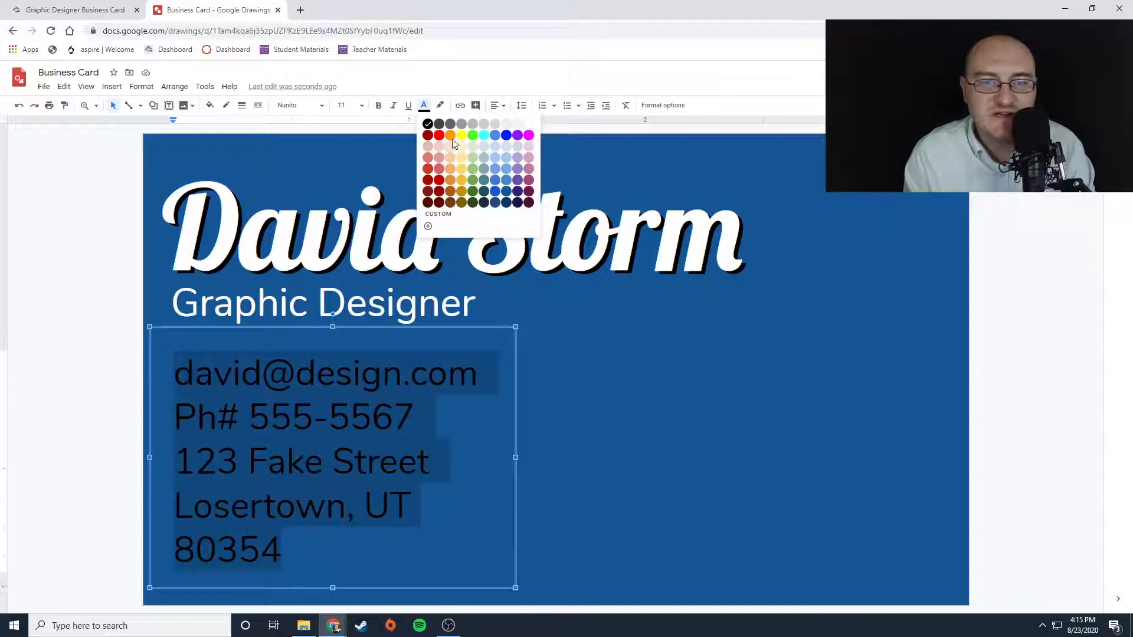
{"action": "left_click", "coordinate": [529, 124]}
{"action": "left_click", "coordinate": [896, 372]}
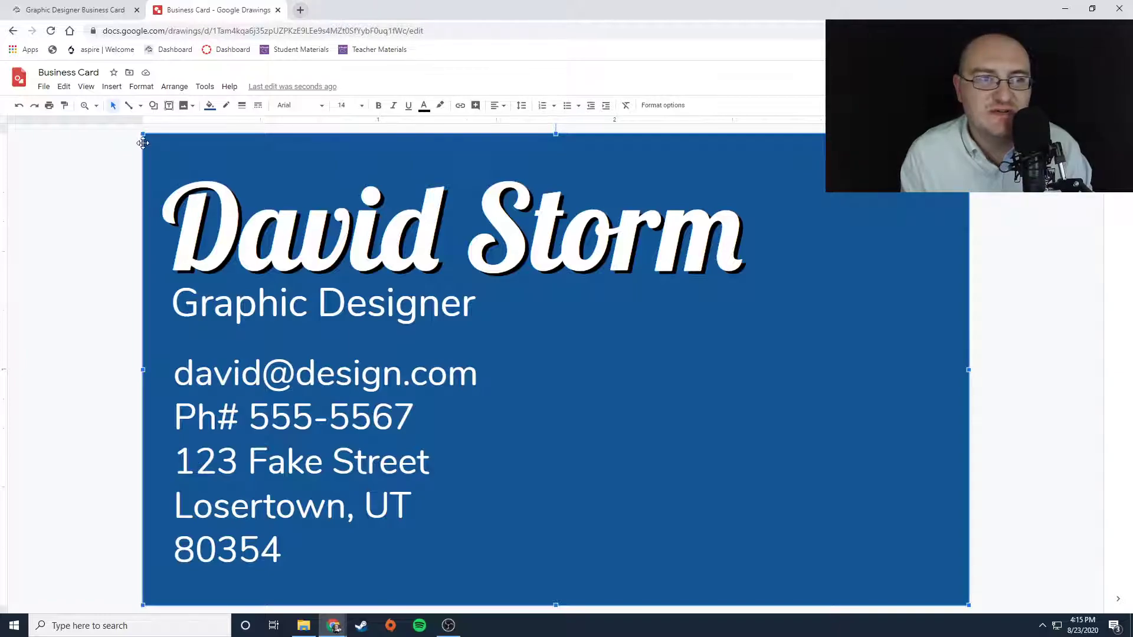
- Search the web for blue aesthetic images and browse through the results
{"action": "left_click", "coordinate": [111, 86]}
{"action": "mouse_move", "coordinate": [128, 110]}
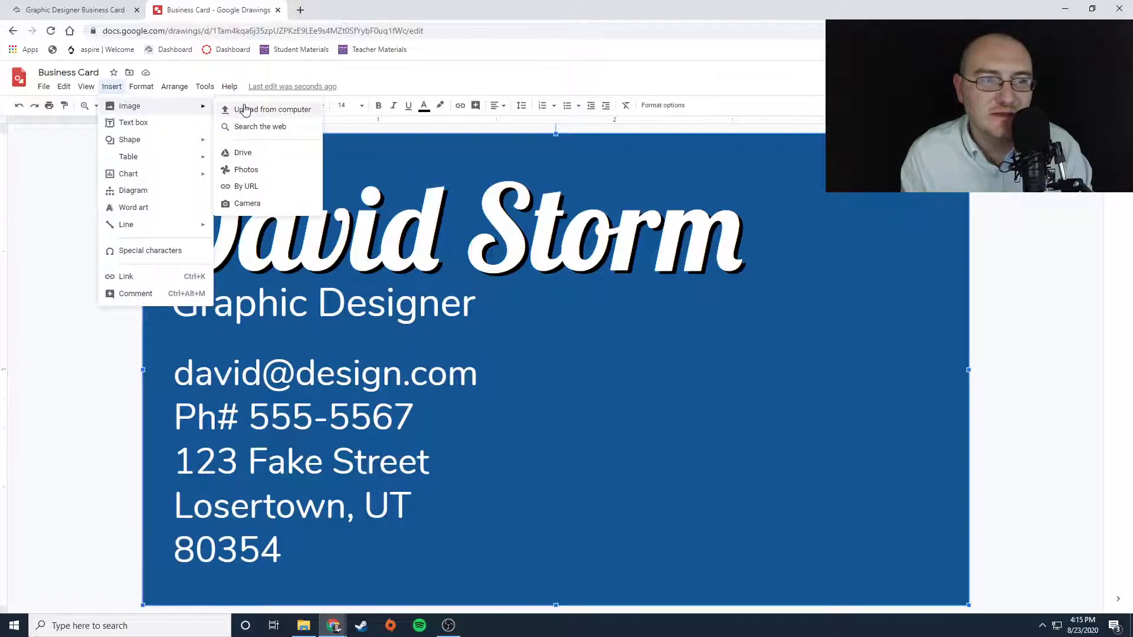
{"action": "left_click", "coordinate": [236, 126]}
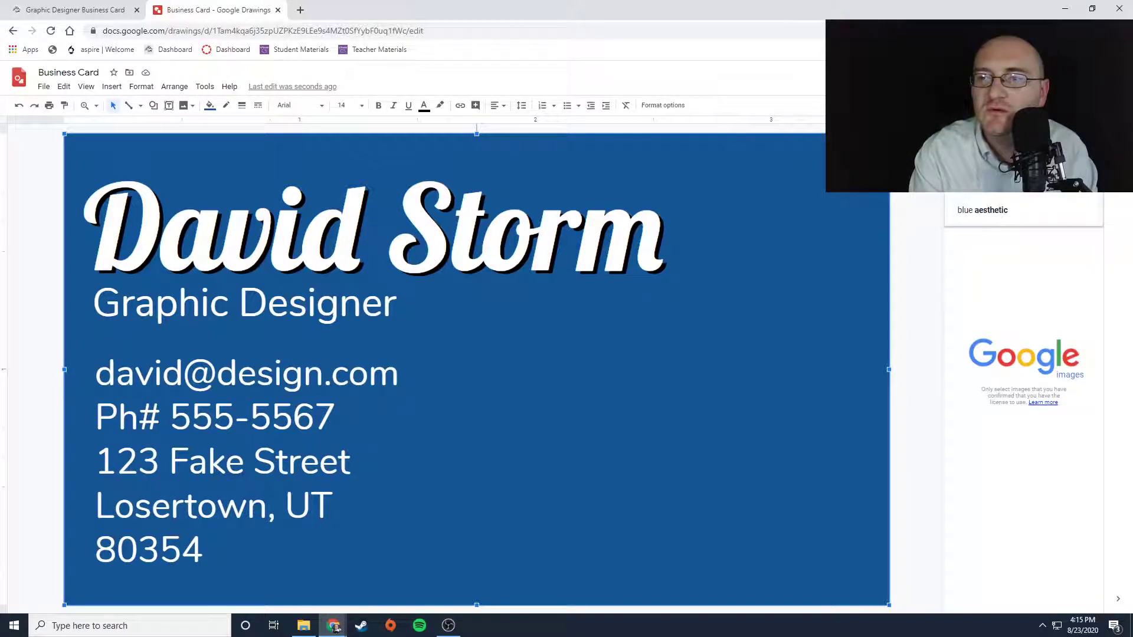
{"action": "key", "text": "Return"}
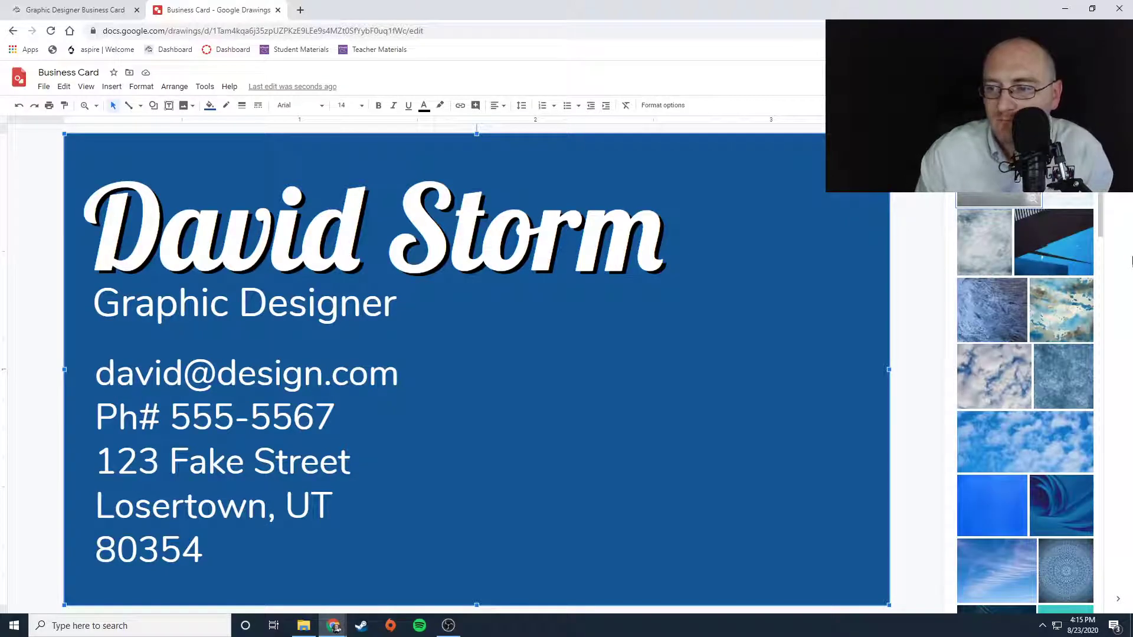
{"action": "scroll", "coordinate": [1017, 413], "scroll_direction": "down", "scroll_amount": 2}
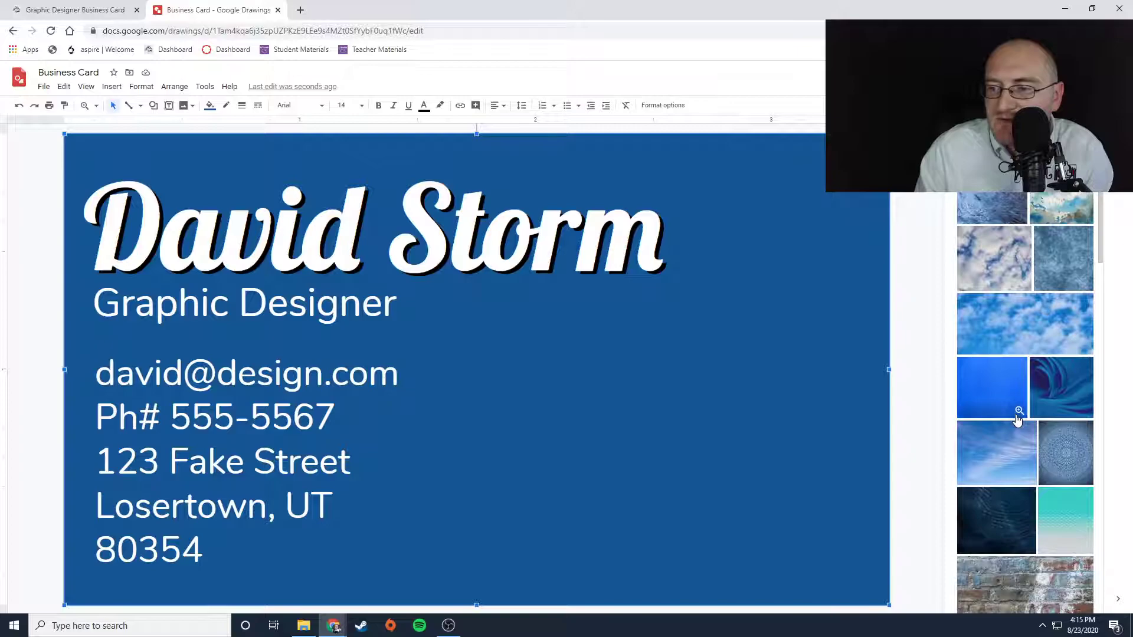
{"action": "scroll", "coordinate": [1012, 456], "scroll_direction": "down", "scroll_amount": 4}
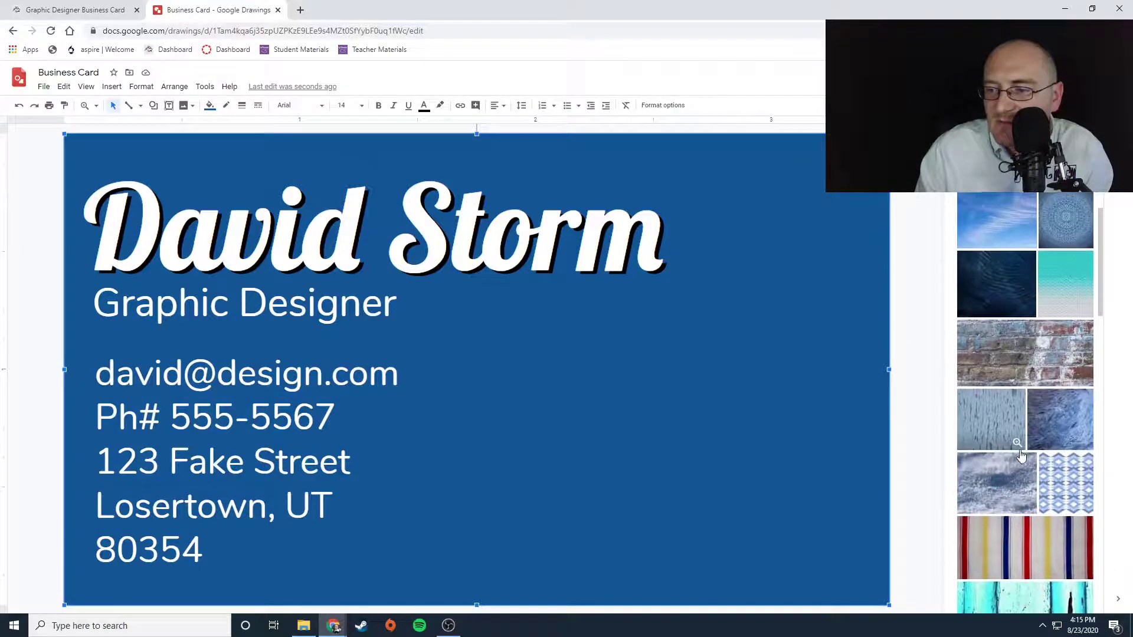
{"action": "scroll", "coordinate": [1020, 455], "scroll_direction": "down", "scroll_amount": 3}
{"action": "scroll", "coordinate": [1062, 439], "scroll_direction": "down", "scroll_amount": 4}
{"action": "scroll", "coordinate": [1062, 439], "scroll_direction": "down", "scroll_amount": 4}
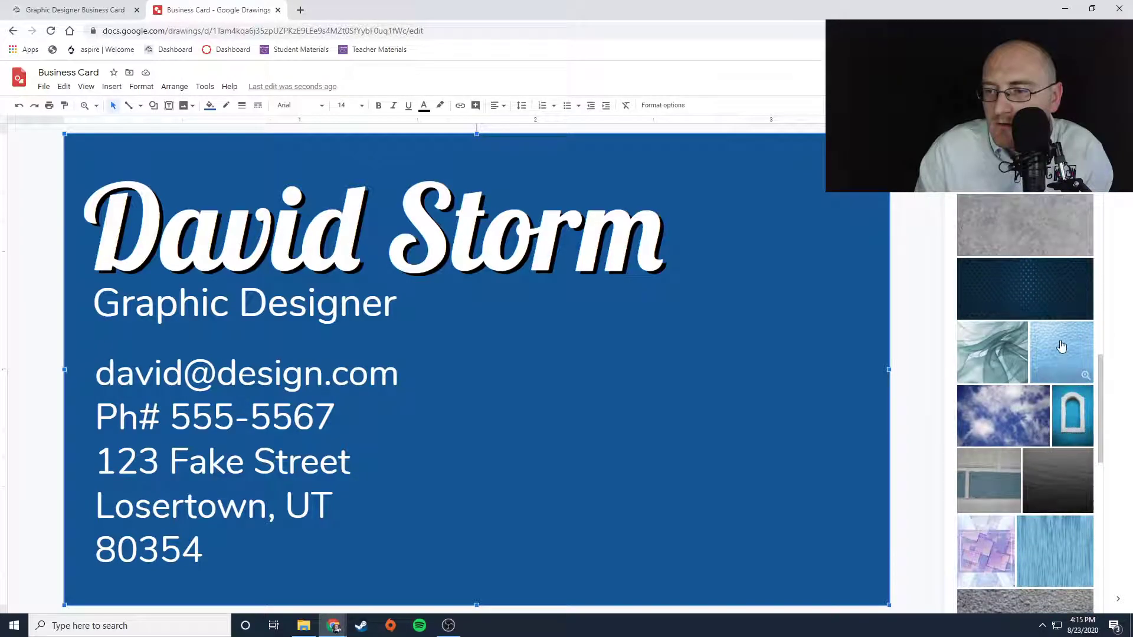
{"action": "scroll", "coordinate": [1056, 363], "scroll_direction": "down", "scroll_amount": 3}
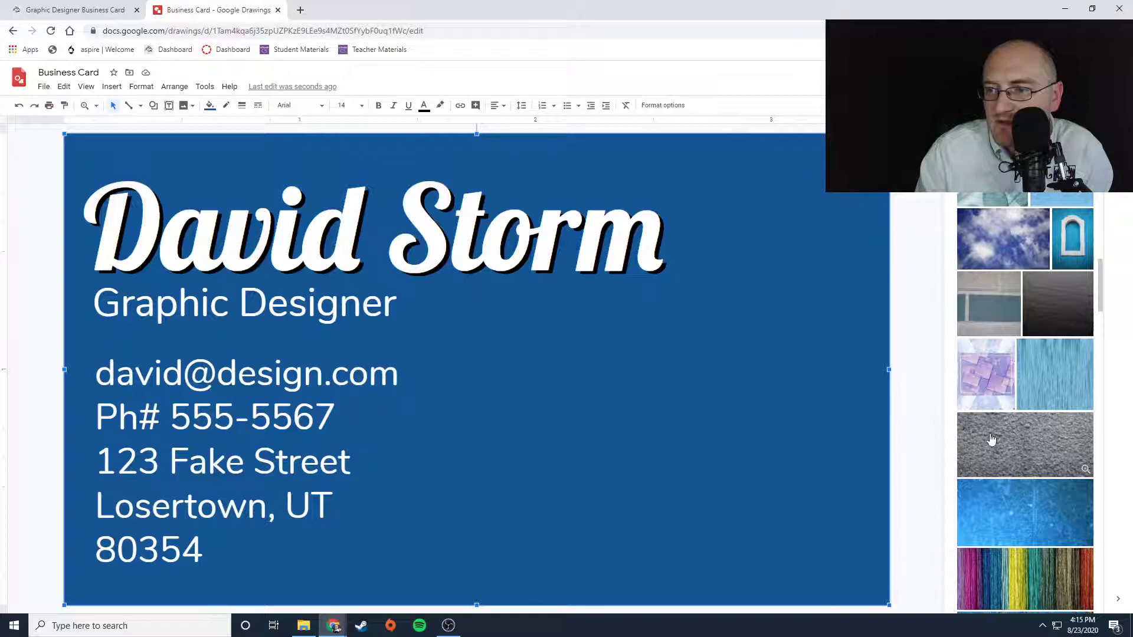
{"action": "scroll", "coordinate": [1028, 445], "scroll_direction": "down", "scroll_amount": 6}
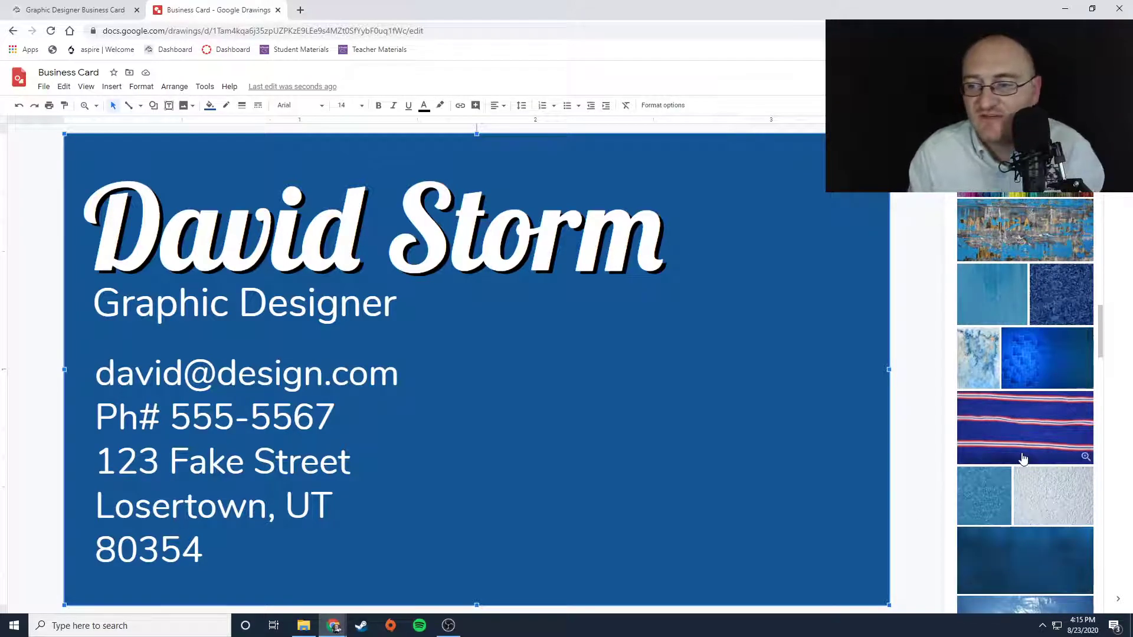
{"action": "scroll", "coordinate": [1033, 413], "scroll_direction": "down", "scroll_amount": 1}
{"action": "scroll", "coordinate": [1036, 413], "scroll_direction": "down", "scroll_amount": 2}
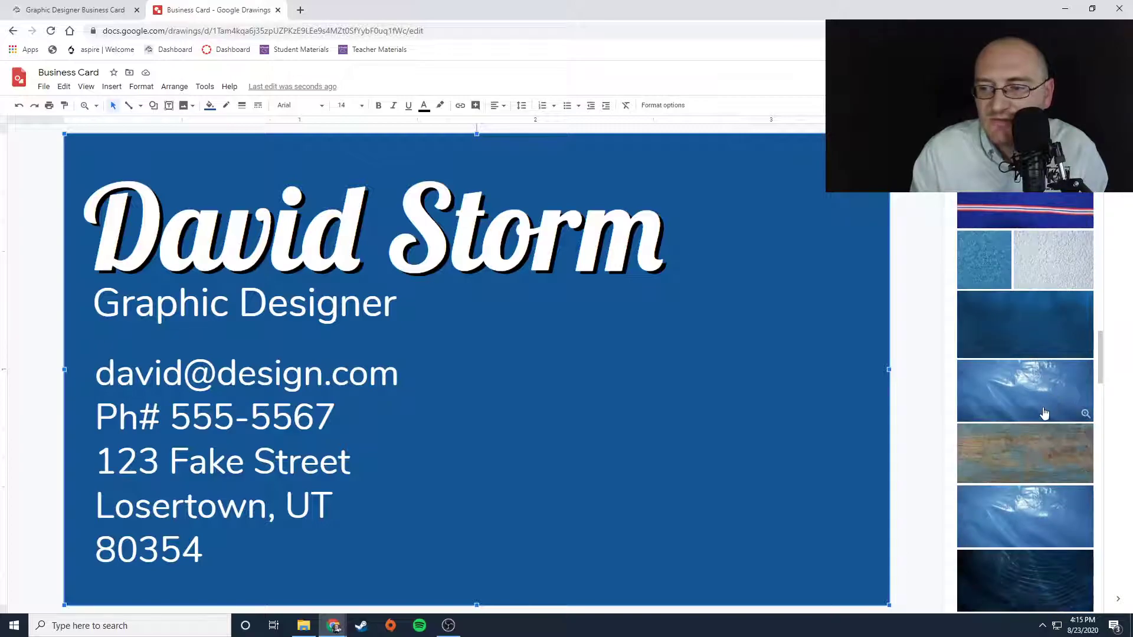
{"action": "scroll", "coordinate": [1043, 413], "scroll_direction": "down", "scroll_amount": 4}
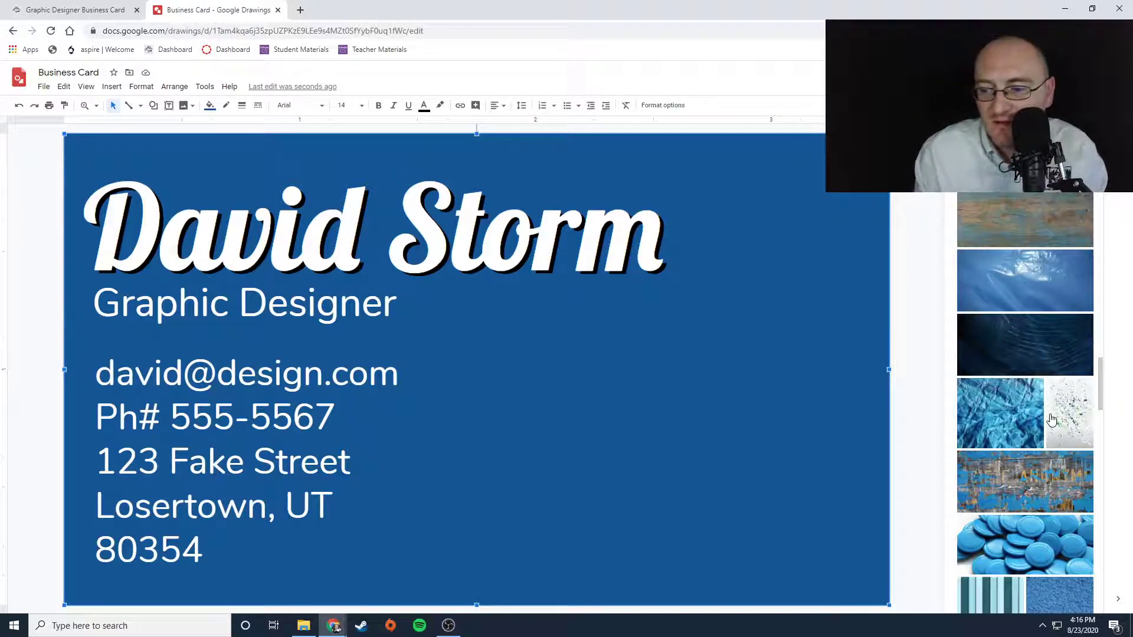
{"action": "scroll", "coordinate": [1051, 419], "scroll_direction": "down", "scroll_amount": 4}
{"action": "scroll", "coordinate": [1048, 423], "scroll_direction": "down", "scroll_amount": 3}
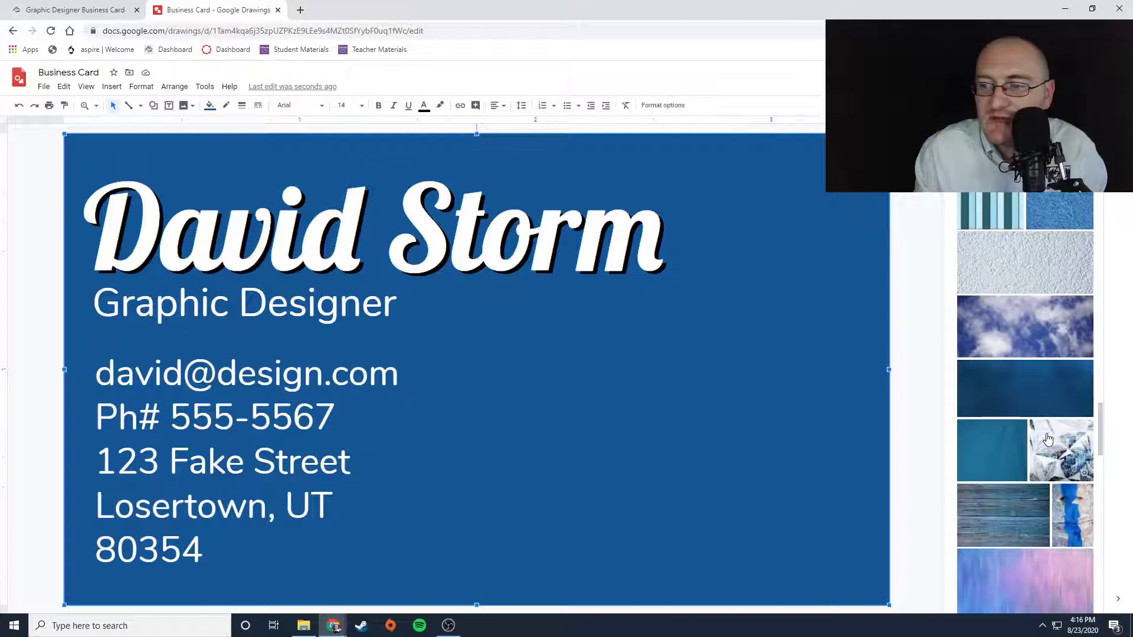
- Insert the white stucco texture image and move it toward the card's lower right area
{"action": "left_click", "coordinate": [1025, 262]}
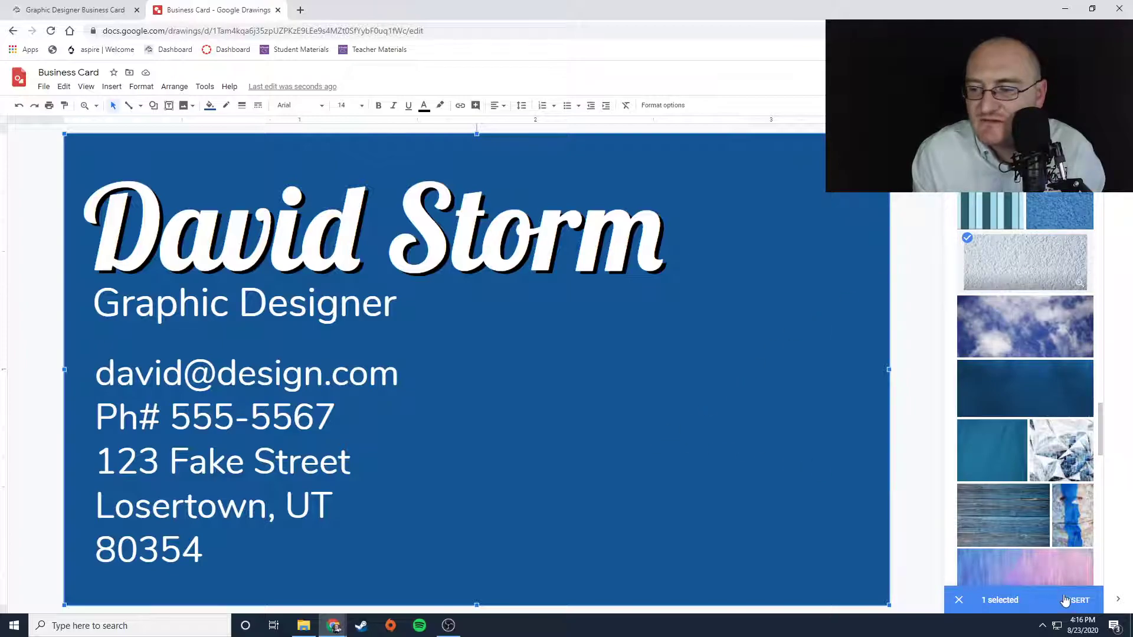
{"action": "left_click", "coordinate": [1069, 600]}
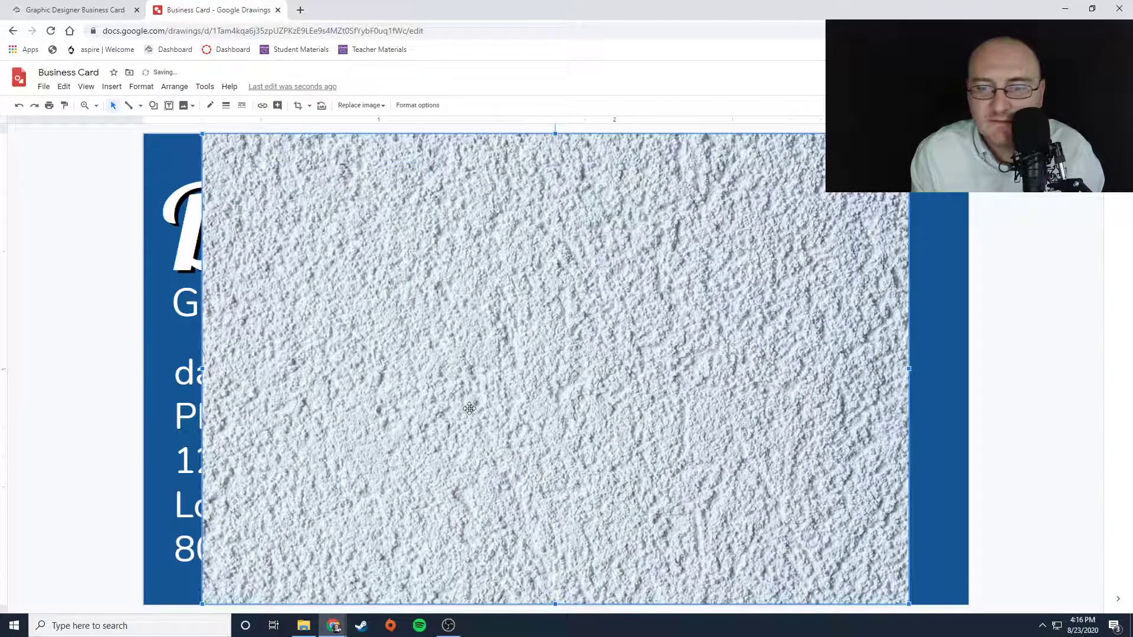
{"action": "left_click_drag", "start_coordinate": [389, 338], "coordinate": [717, 523]}
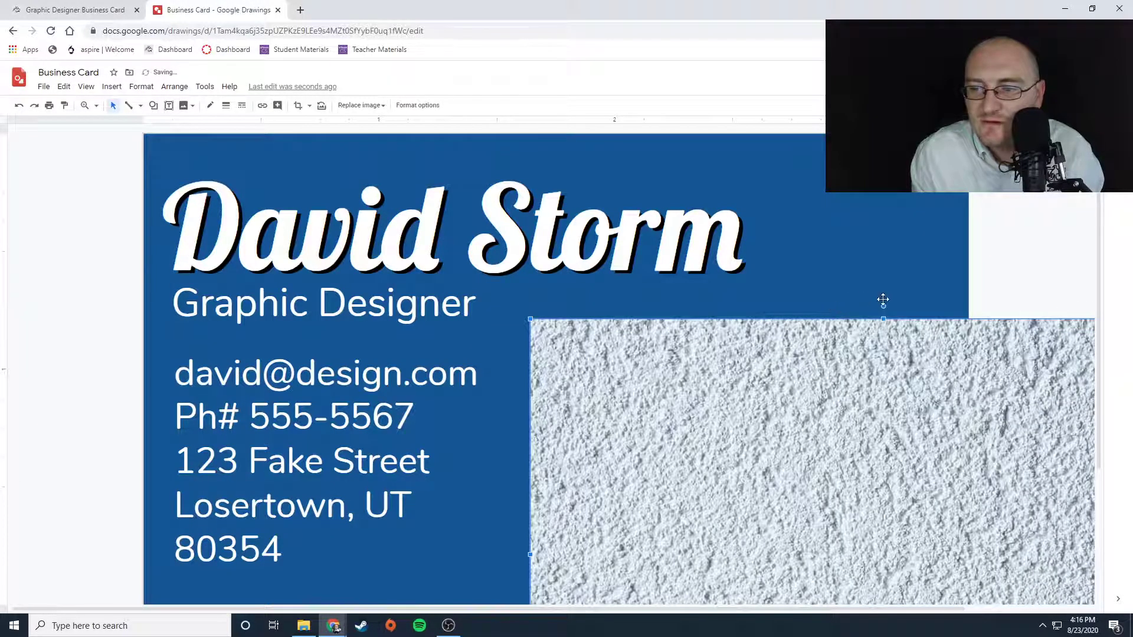
- Rotate the texture image diagonally and position it to cover the card's lower right corner
{"action": "left_click_drag", "start_coordinate": [883, 306], "coordinate": [735, 385]}
{"action": "mouse_move", "coordinate": [868, 464]}
{"action": "left_mouse_down"}
{"action": "mouse_move", "coordinate": [823, 475]}
{"action": "mouse_move", "coordinate": [837, 448]}
{"action": "left_mouse_up"}
{"action": "scroll", "coordinate": [445, 392], "scroll_direction": "down", "scroll_amount": 5}
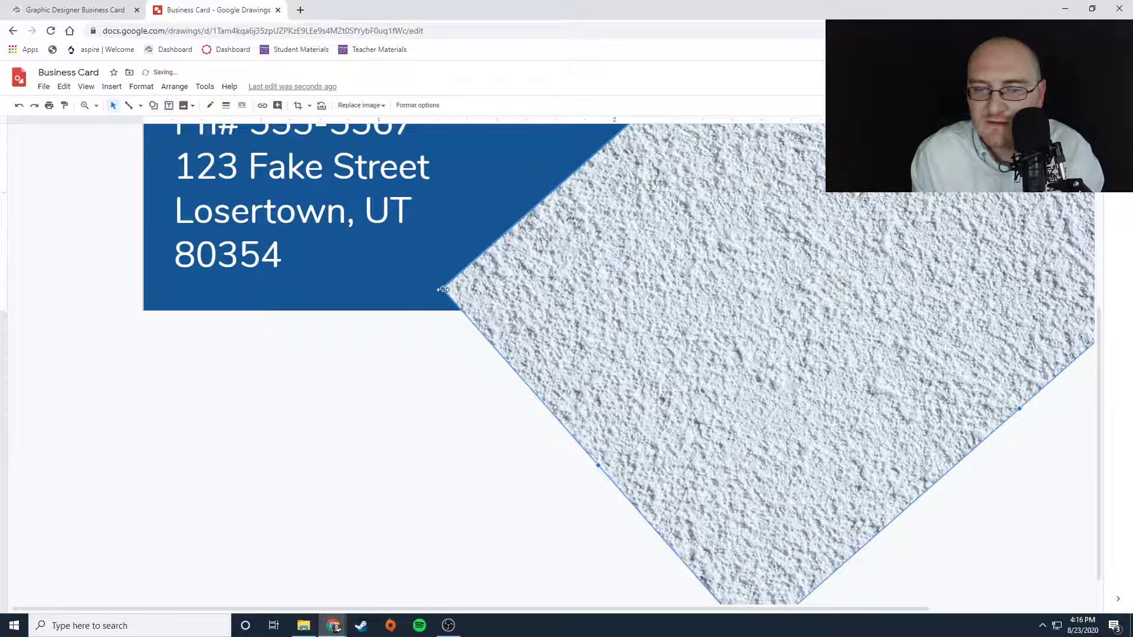
{"action": "left_click_drag", "start_coordinate": [443, 289], "coordinate": [484, 351]}
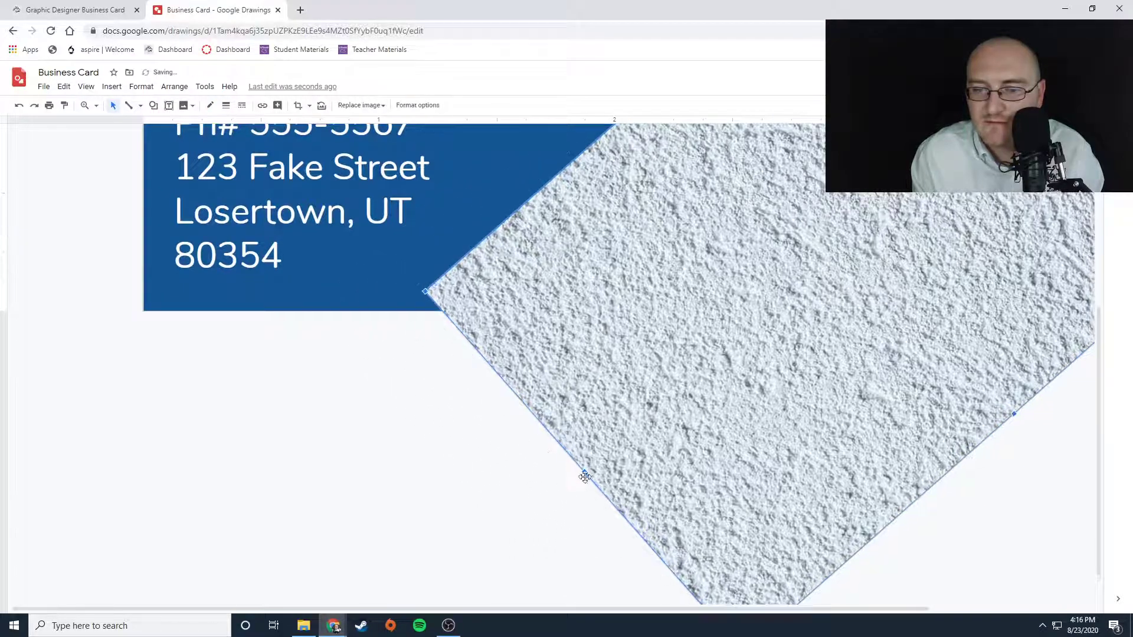
{"action": "left_click_drag", "start_coordinate": [584, 472], "coordinate": [540, 508]}
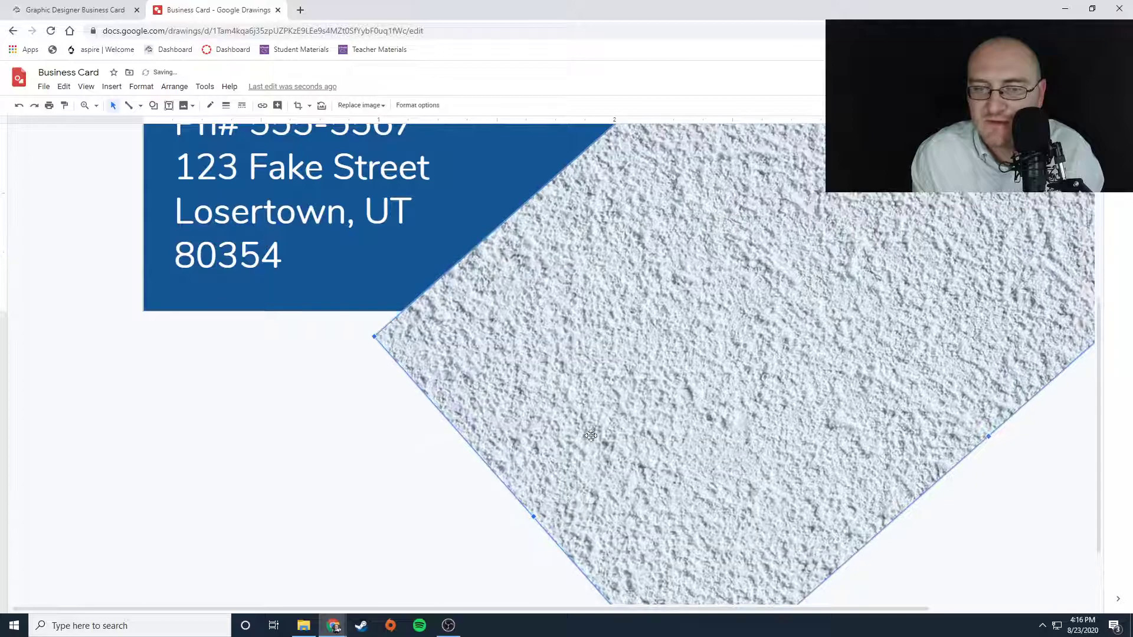
{"action": "scroll", "coordinate": [648, 399], "scroll_direction": "up", "scroll_amount": 5}
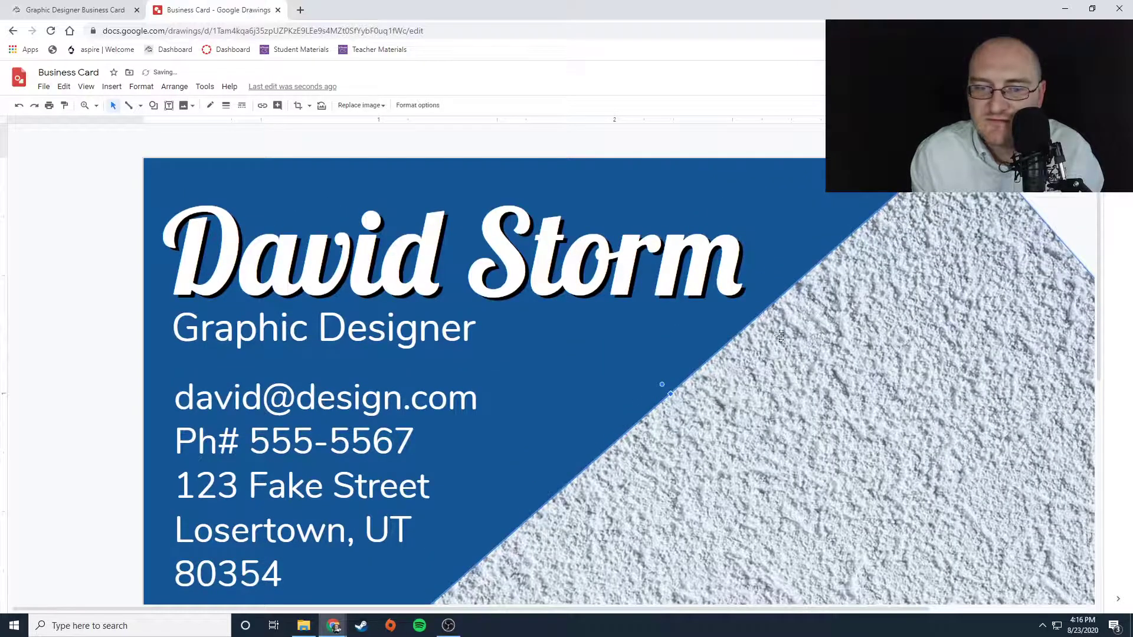
- Nudge the rotated texture image slightly up and left over the card's lower right corner
{"action": "left_click_drag", "start_coordinate": [768, 475], "coordinate": [747, 469]}
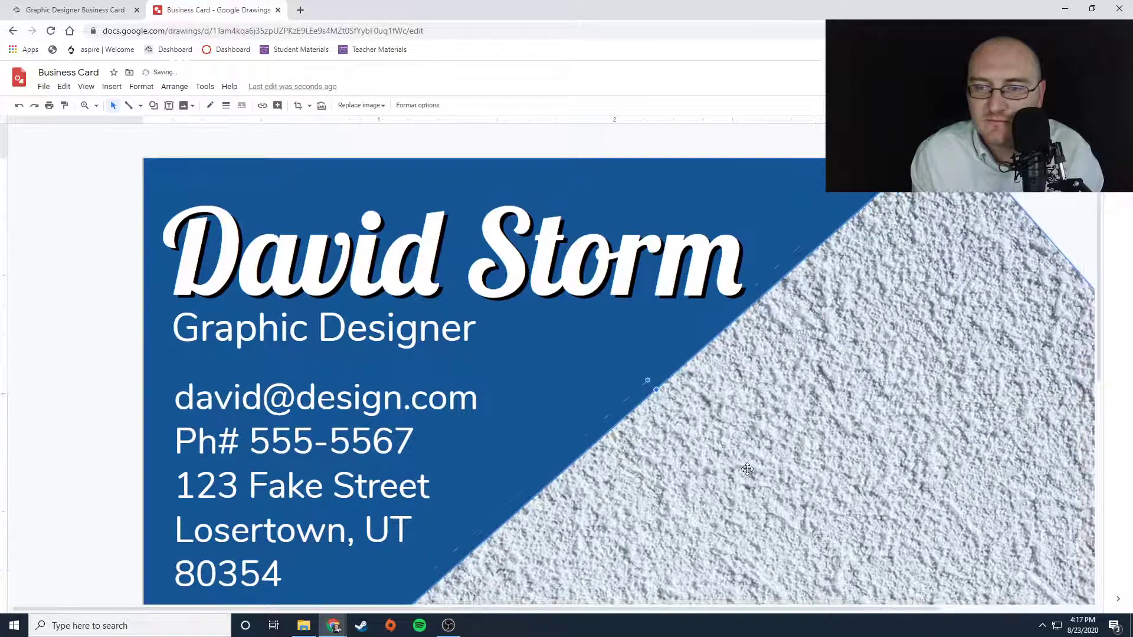
{"action": "scroll", "coordinate": [876, 416], "scroll_direction": "down", "scroll_amount": 4}
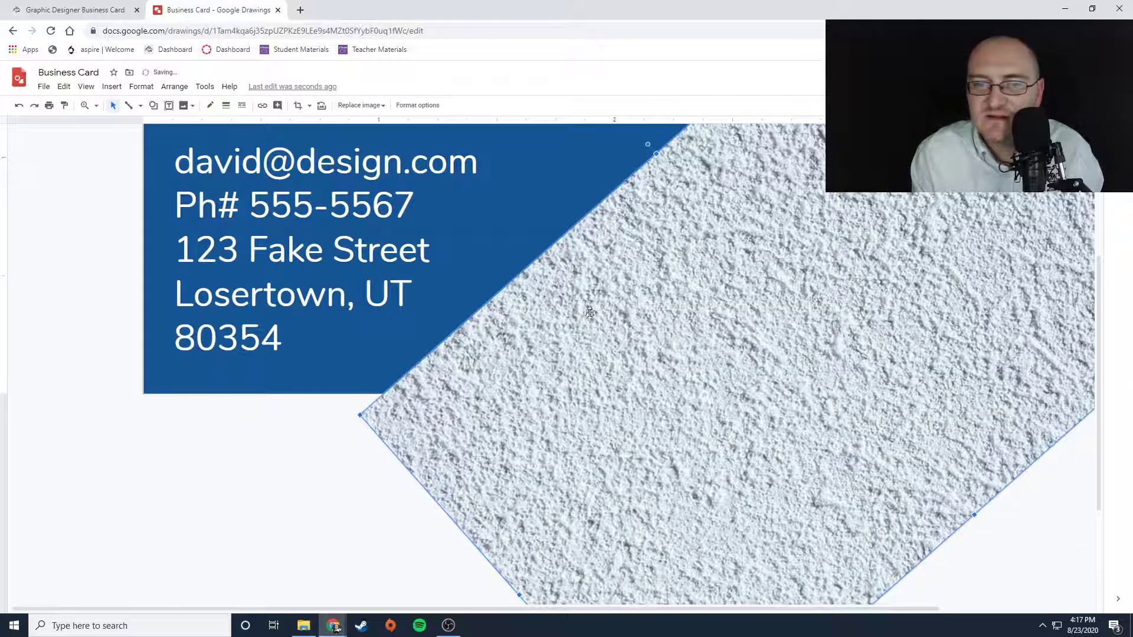
{"action": "scroll", "coordinate": [640, 341], "scroll_direction": "up", "scroll_amount": 4}
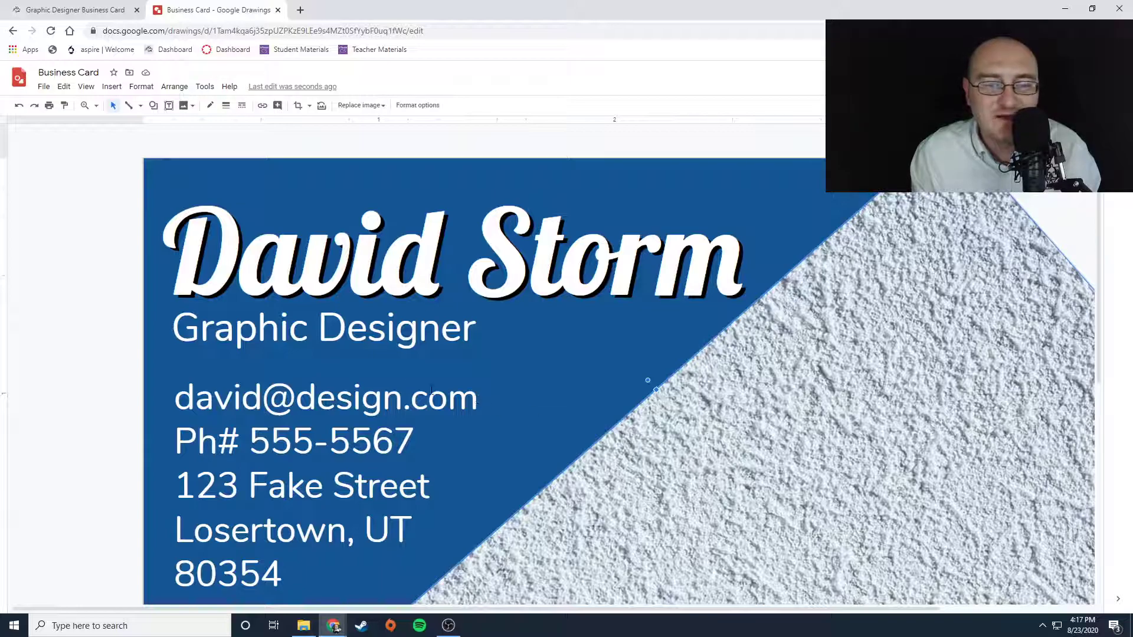
- Set the Graphic Designer subtitle's font size to 14
{"action": "left_click", "coordinate": [363, 328]}
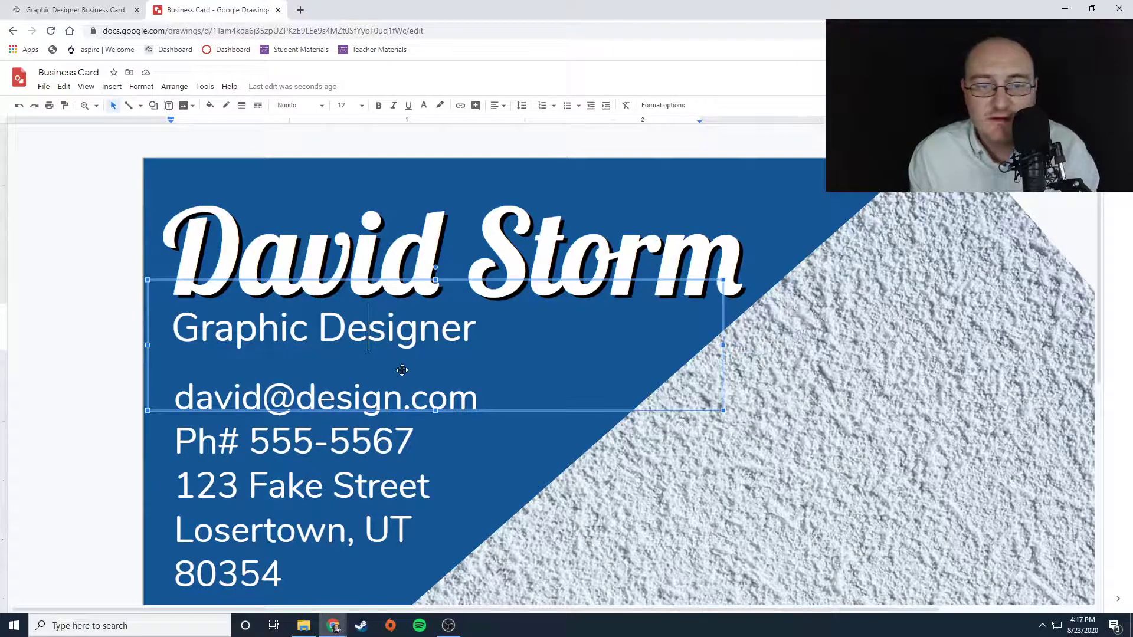
{"action": "left_click_drag", "start_coordinate": [476, 328], "coordinate": [179, 334]}
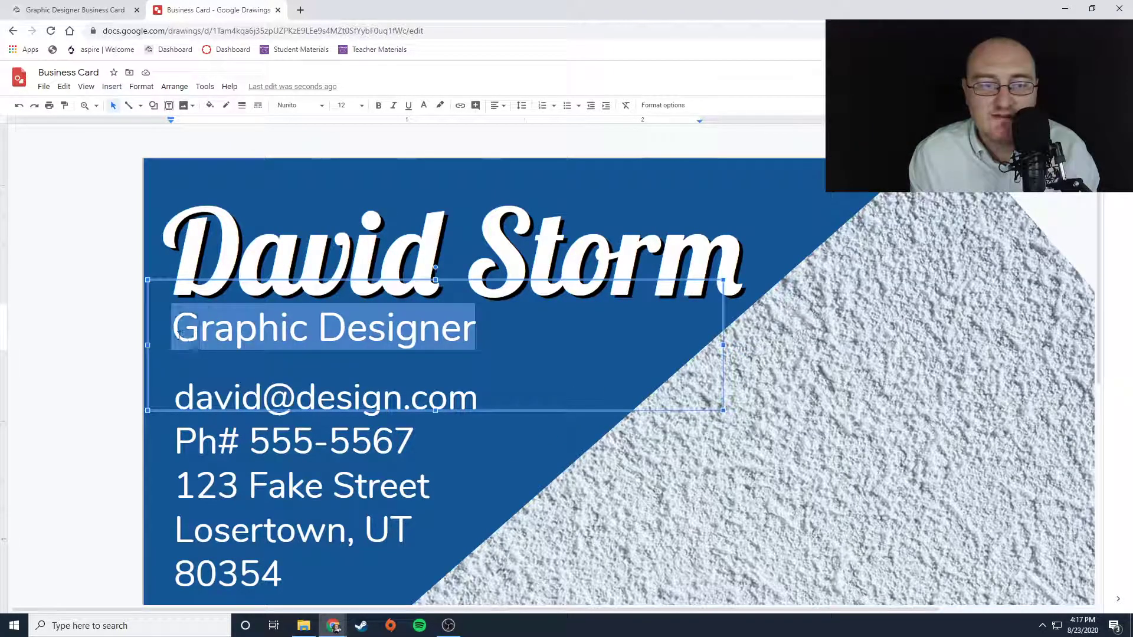
{"action": "left_click", "coordinate": [361, 105]}
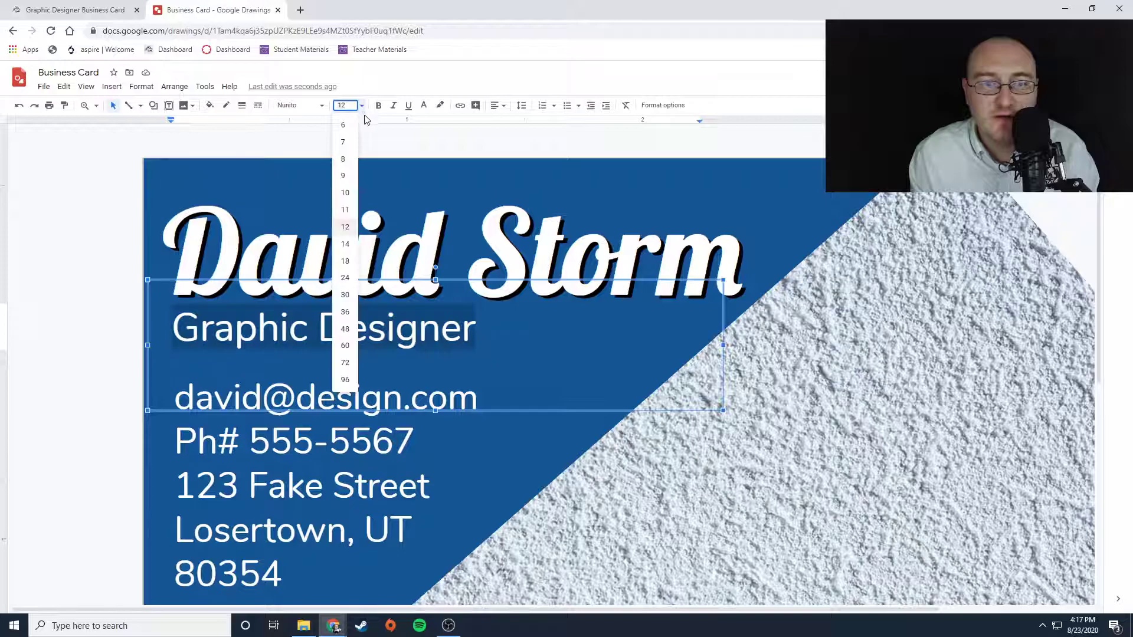
{"action": "left_click", "coordinate": [353, 244]}
{"action": "left_click", "coordinate": [522, 338]}
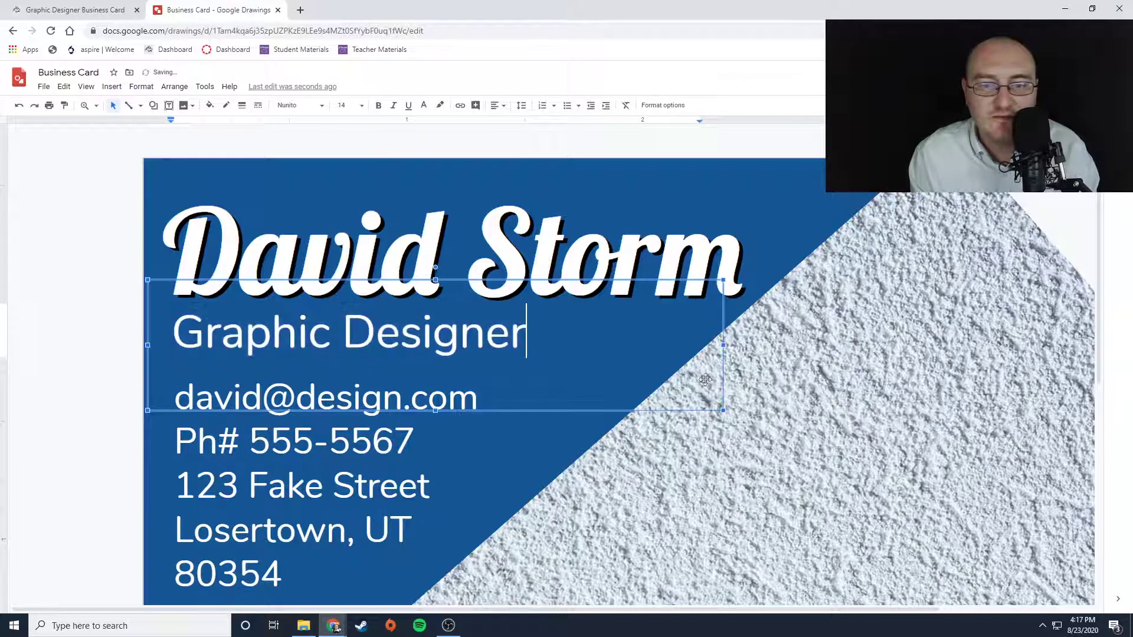
- Shift the subtitle and contact text boxes right so they line up under the name
{"action": "left_click_drag", "start_coordinate": [527, 412], "coordinate": [576, 412]}
{"action": "left_click", "coordinate": [333, 485]}
{"action": "left_click_drag", "start_coordinate": [211, 352], "coordinate": [261, 353]}
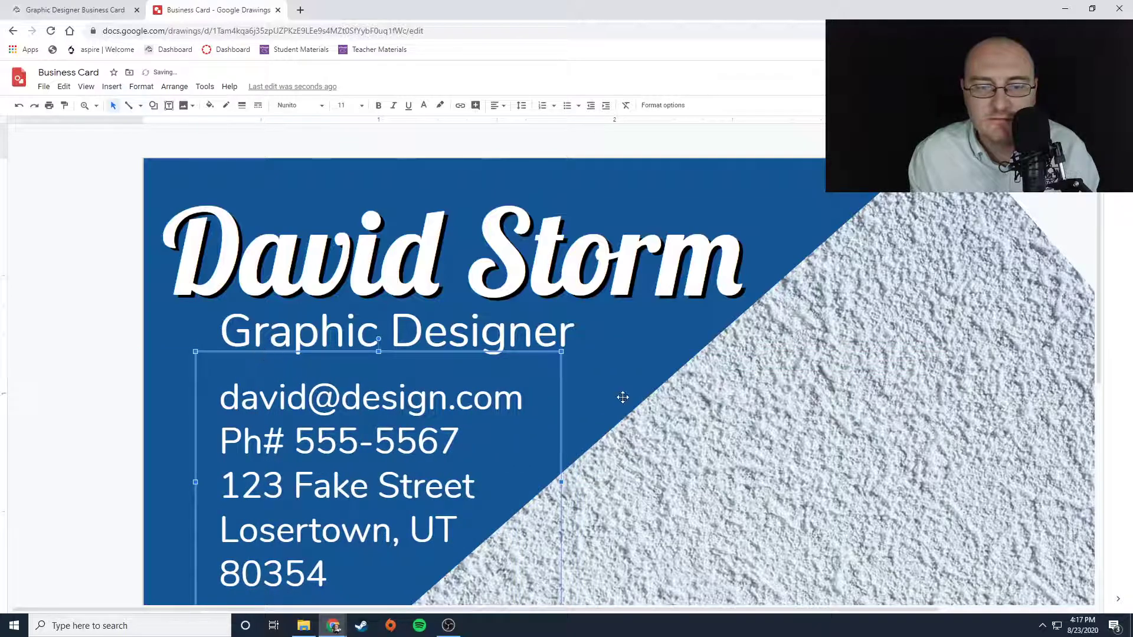
{"action": "left_click", "coordinate": [85, 223]}
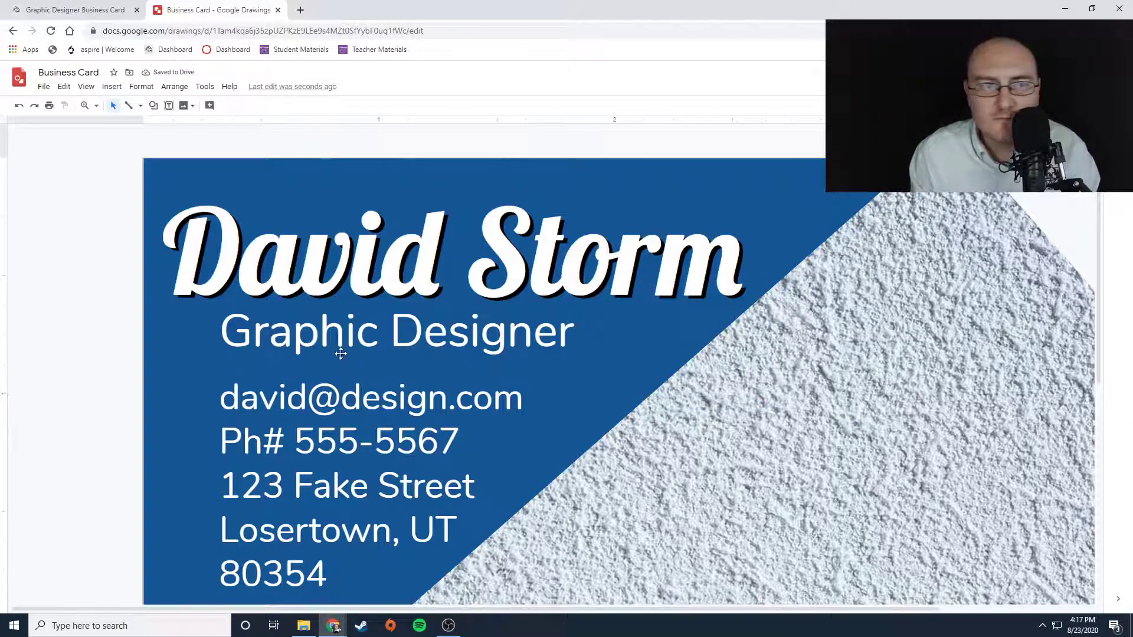
- Search the web for black logo images and browse the results
{"action": "left_click", "coordinate": [112, 87]}
{"action": "mouse_move", "coordinate": [128, 112]}
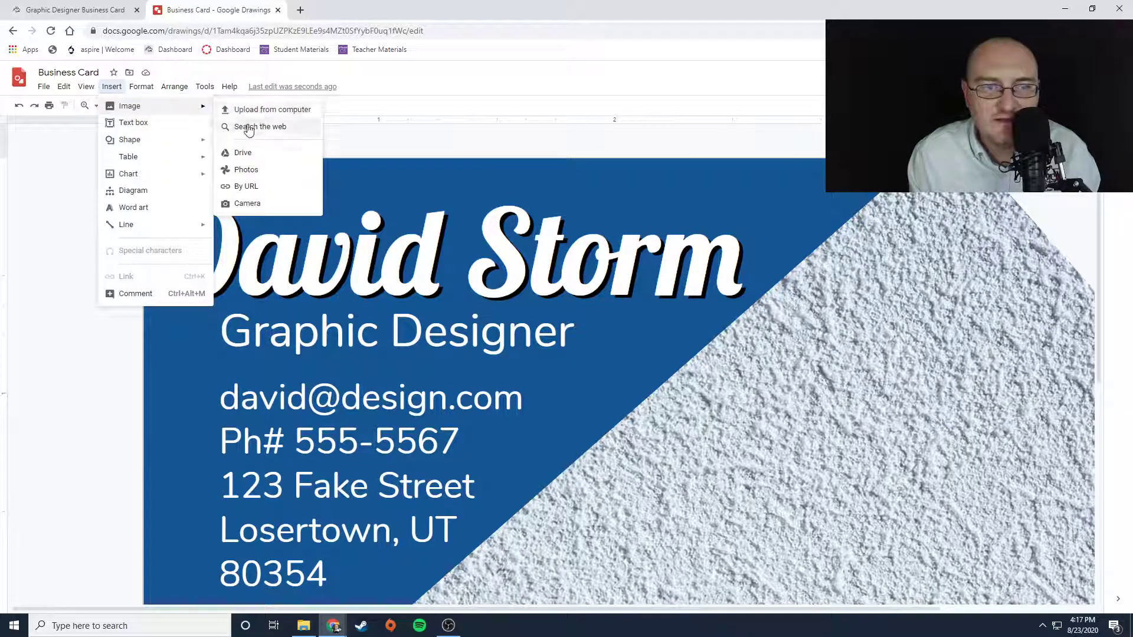
{"action": "left_click", "coordinate": [260, 126]}
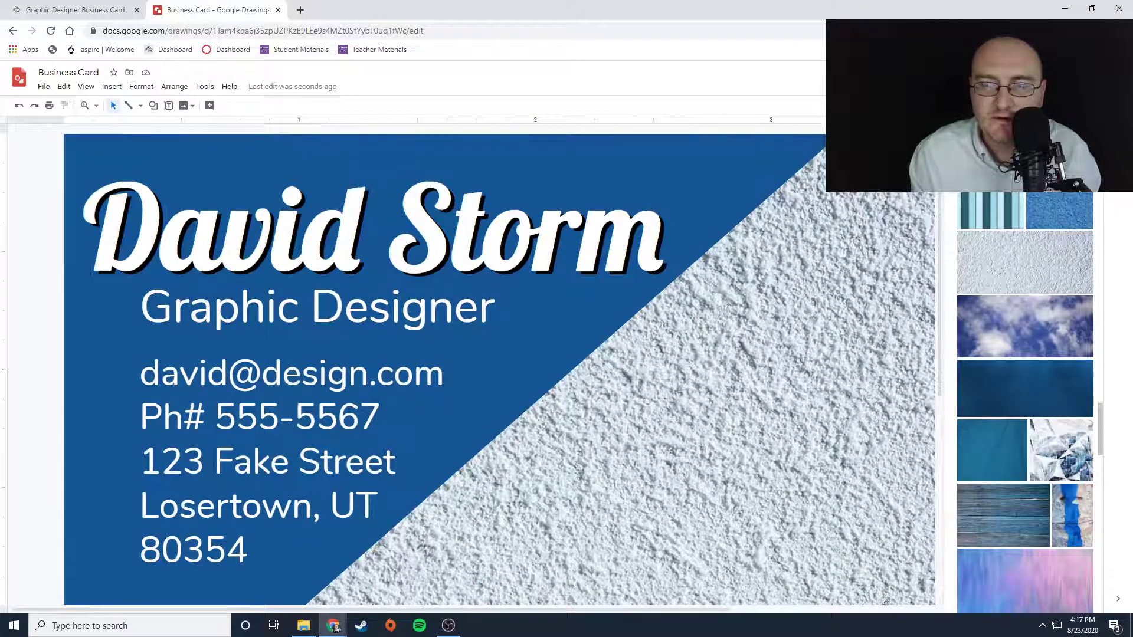
{"action": "type", "text": "black logo"}
{"action": "key", "text": "Return"}
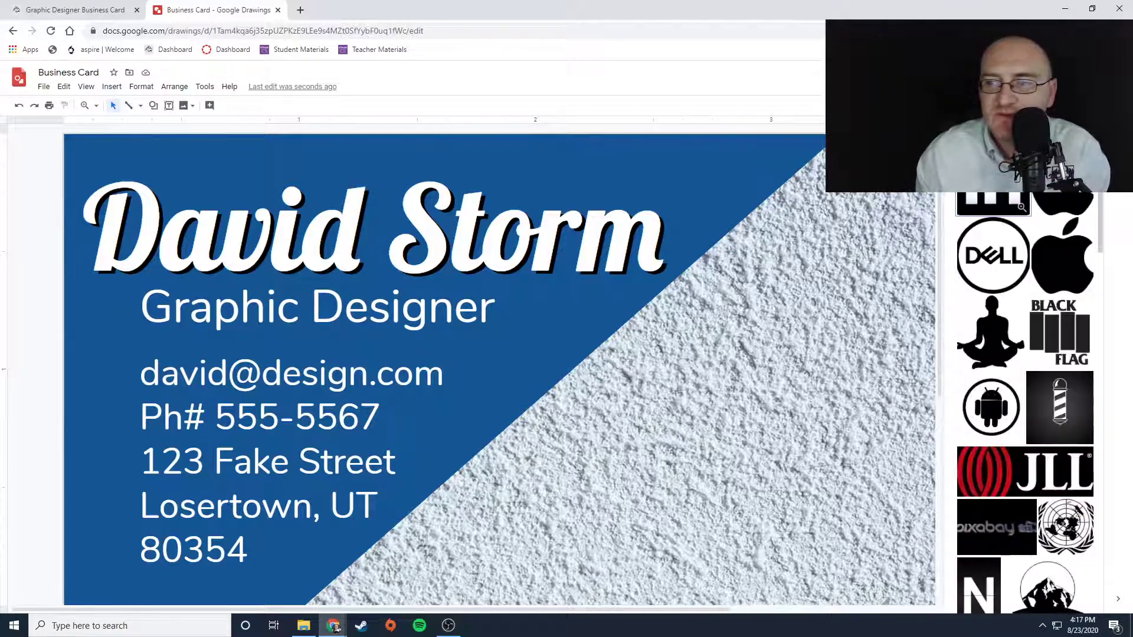
{"action": "scroll", "coordinate": [1040, 348], "scroll_direction": "down", "scroll_amount": 4}
{"action": "scroll", "coordinate": [1040, 349], "scroll_direction": "down", "scroll_amount": 8}
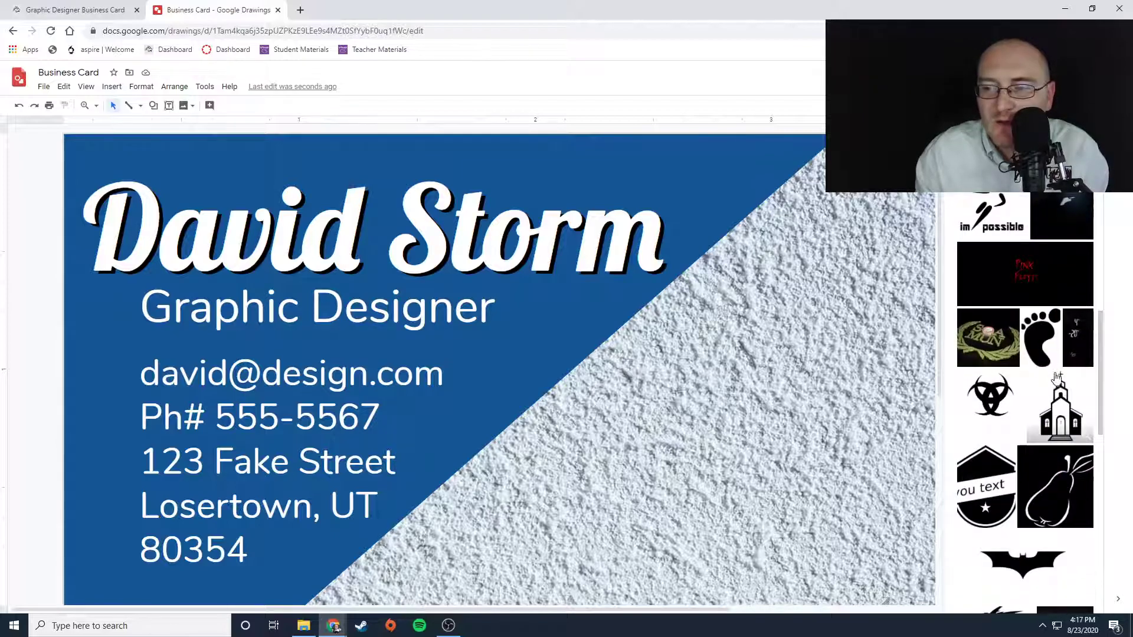
{"action": "scroll", "coordinate": [1057, 380], "scroll_direction": "down", "scroll_amount": 5}
{"action": "scroll", "coordinate": [1033, 417], "scroll_direction": "down", "scroll_amount": 7}
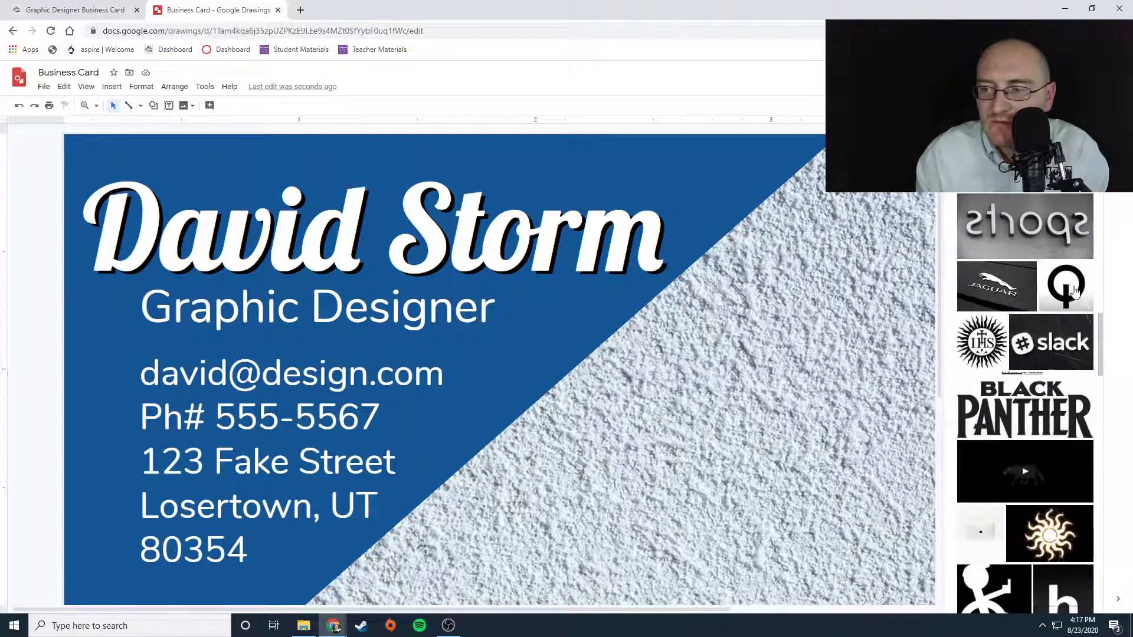
- Insert the circular Q logo image and delete it
{"action": "left_click", "coordinate": [1073, 289]}
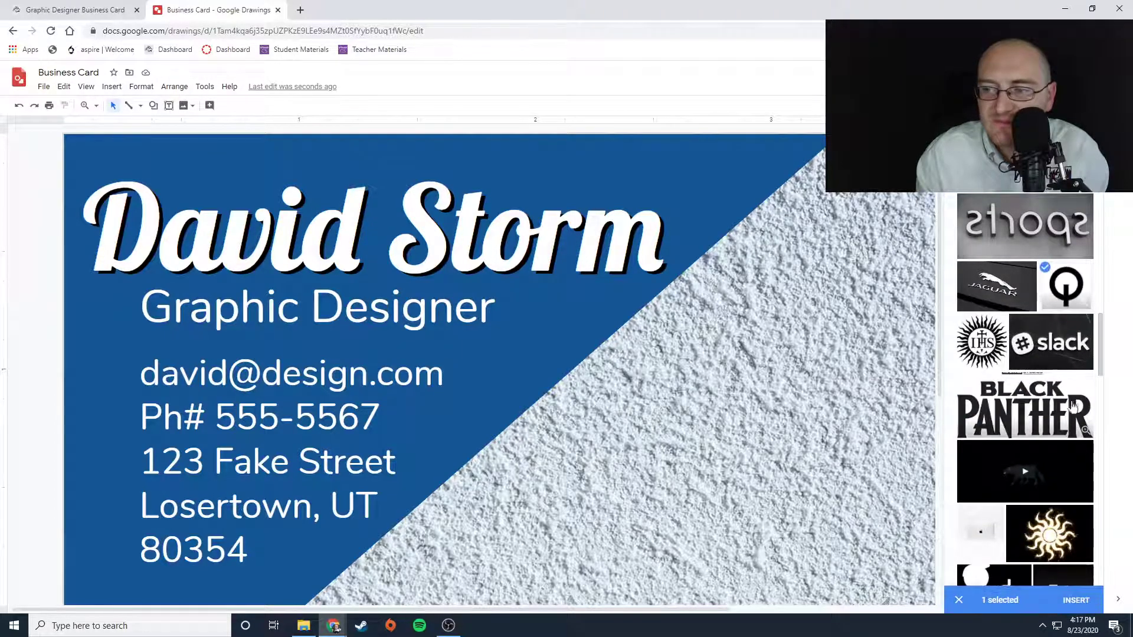
{"action": "left_click", "coordinate": [1075, 600]}
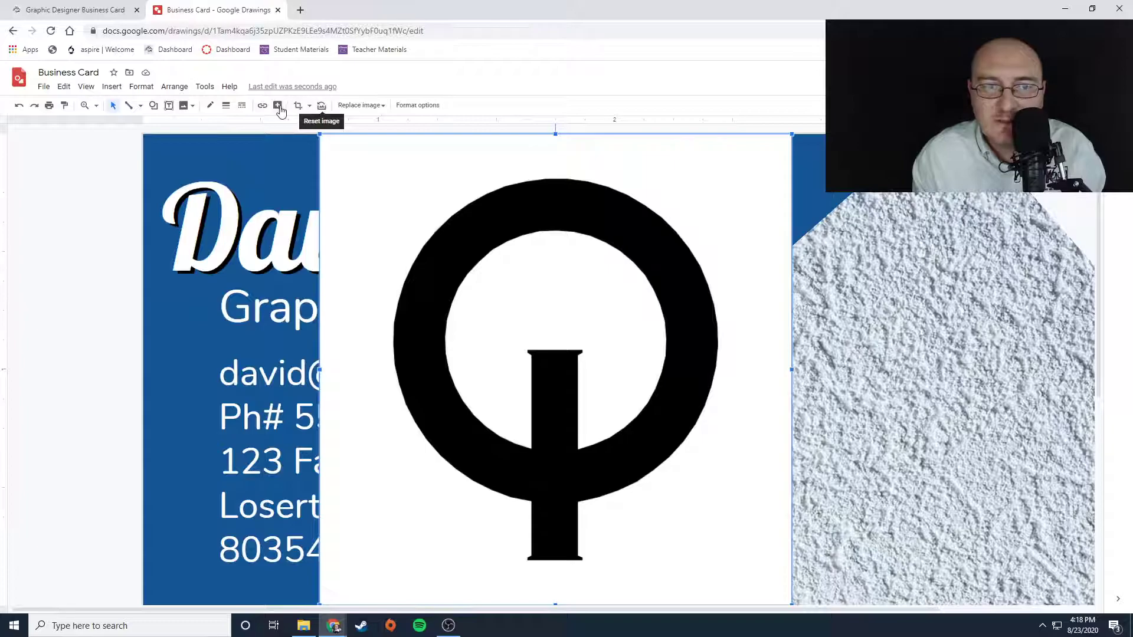
{"action": "left_click", "coordinate": [422, 109]}
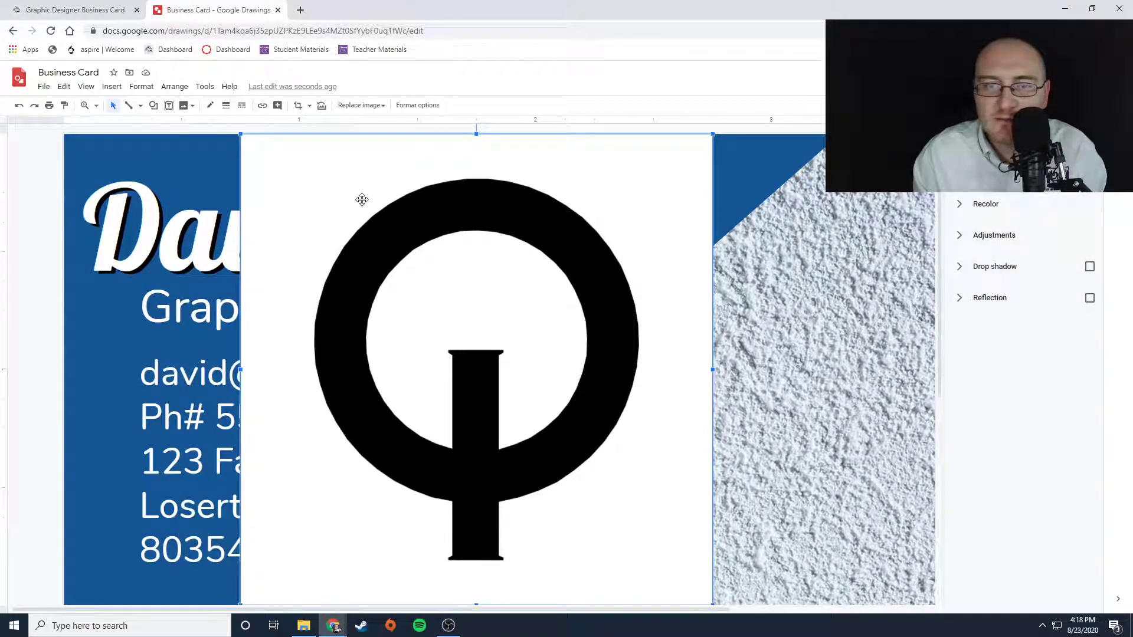
{"action": "key", "text": "Delete"}
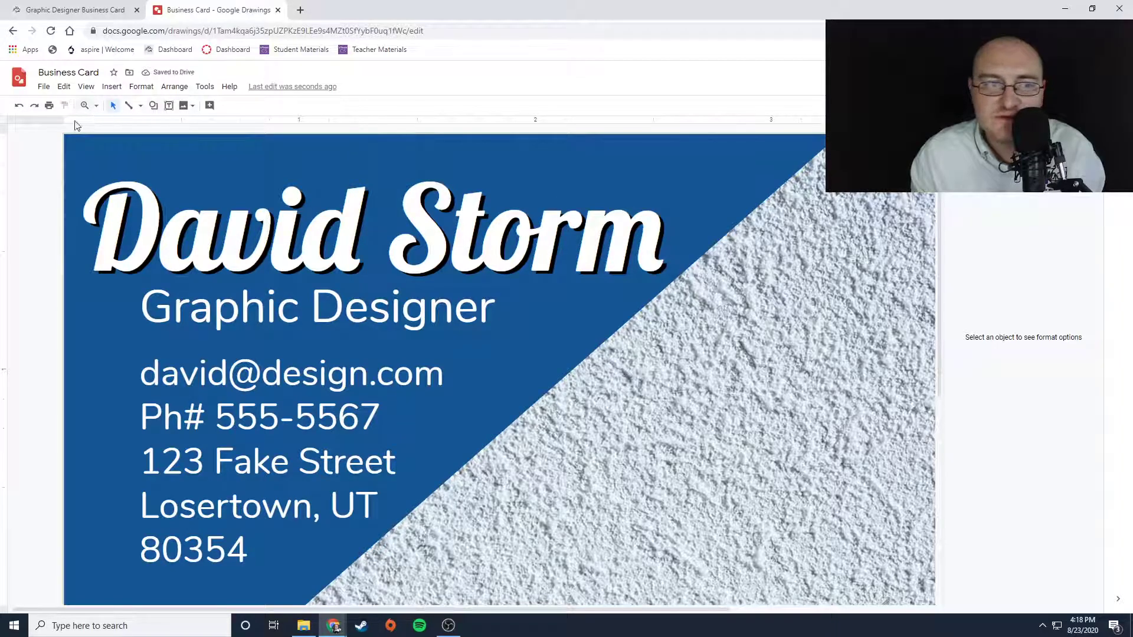
- Insert the black heart logo with leaves and stars from the web image search results
{"action": "left_click", "coordinate": [111, 87]}
{"action": "mouse_move", "coordinate": [115, 109]}
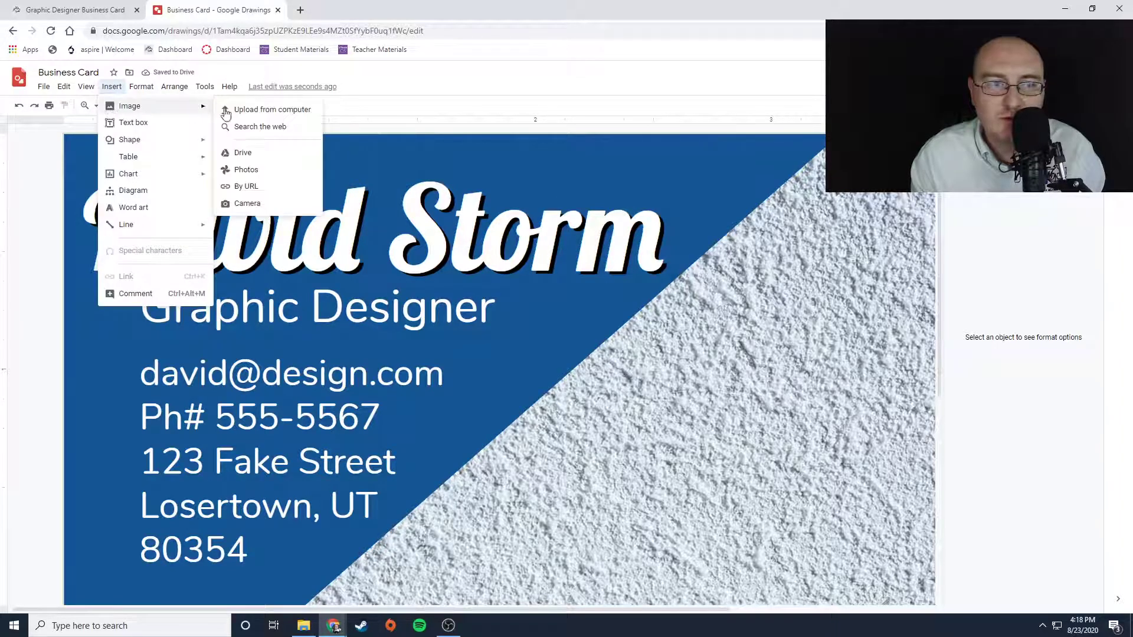
{"action": "left_click", "coordinate": [260, 127]}
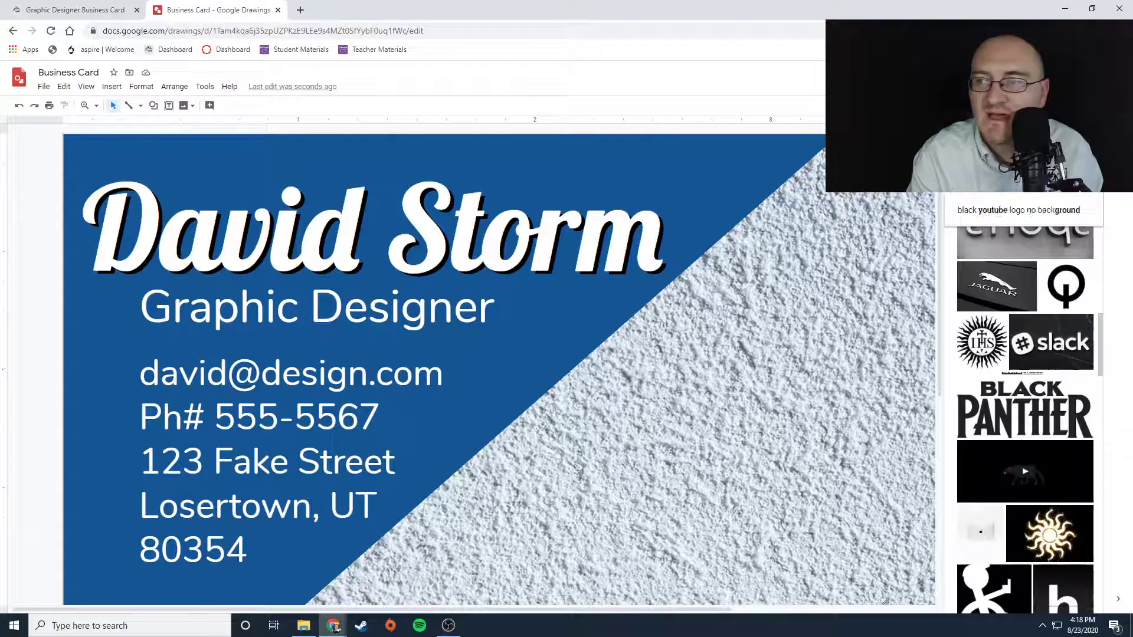
{"action": "scroll", "coordinate": [1025, 401], "scroll_direction": "down", "scroll_amount": 5}
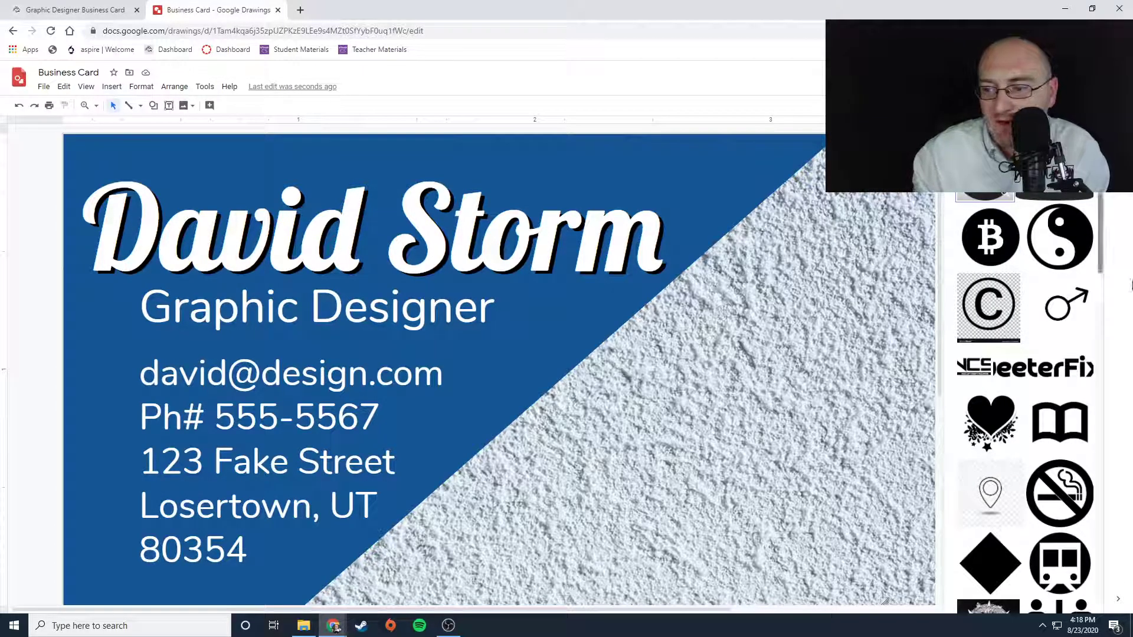
{"action": "scroll", "coordinate": [990, 296], "scroll_direction": "down", "scroll_amount": 2}
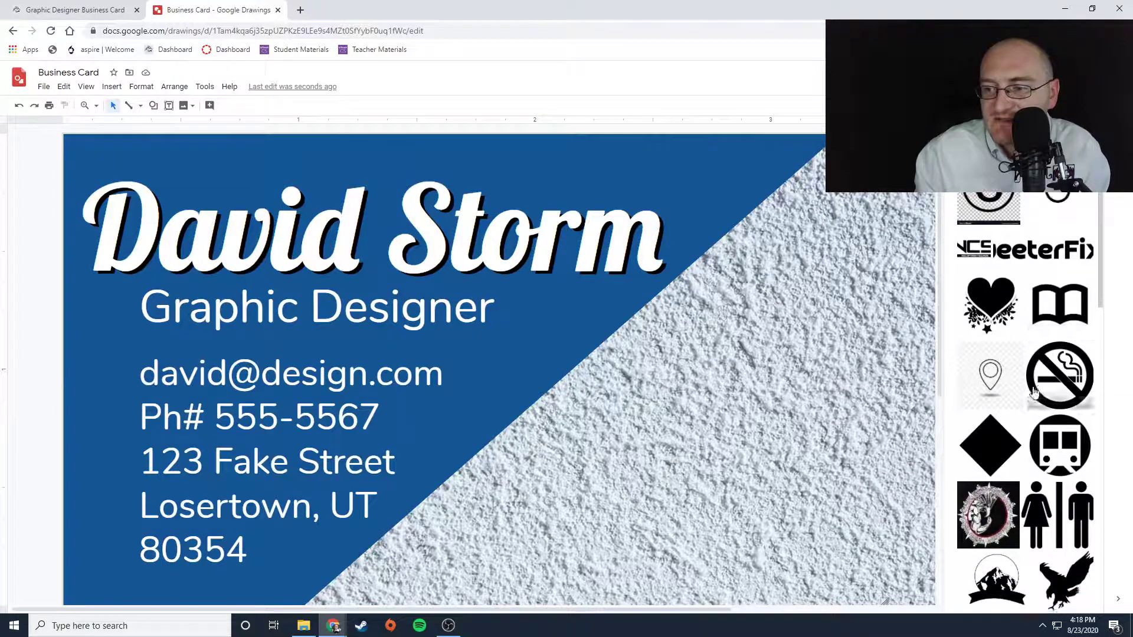
{"action": "left_click", "coordinate": [990, 296]}
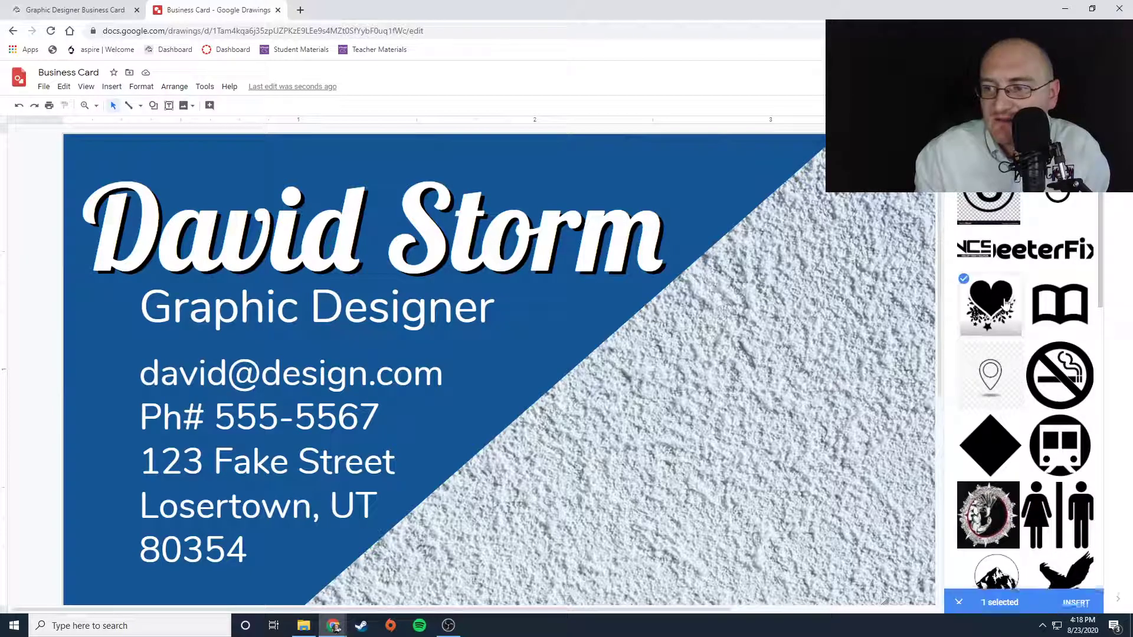
{"action": "left_click", "coordinate": [1075, 600]}
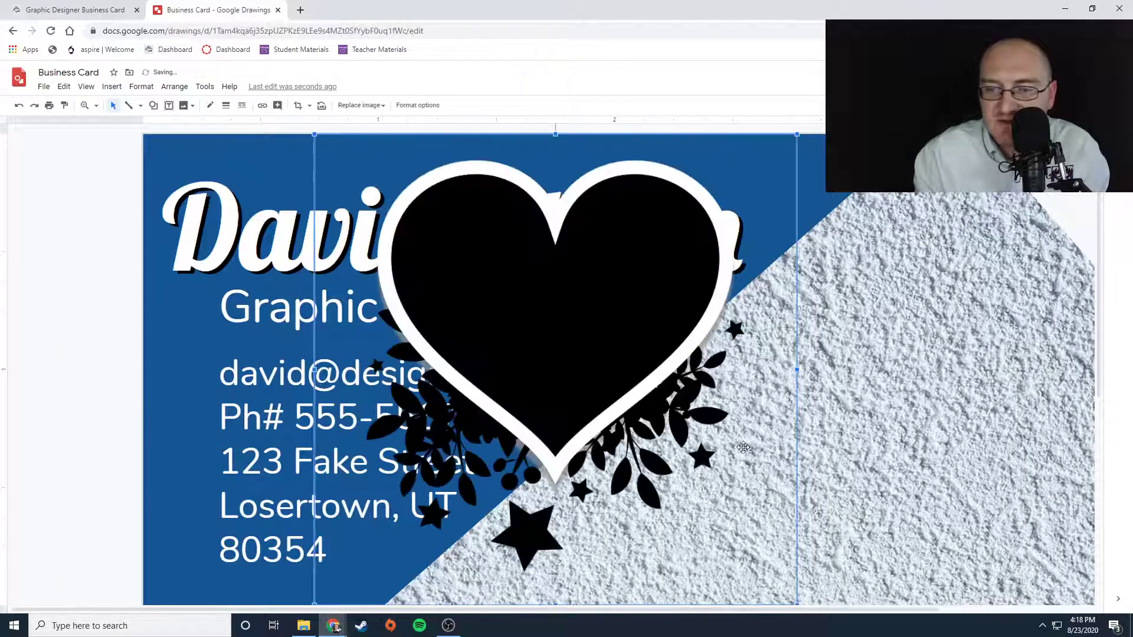
- Shrink the heart logo and move it onto the textured lower right area of the card
{"action": "left_click_drag", "start_coordinate": [315, 134], "coordinate": [539, 353]}
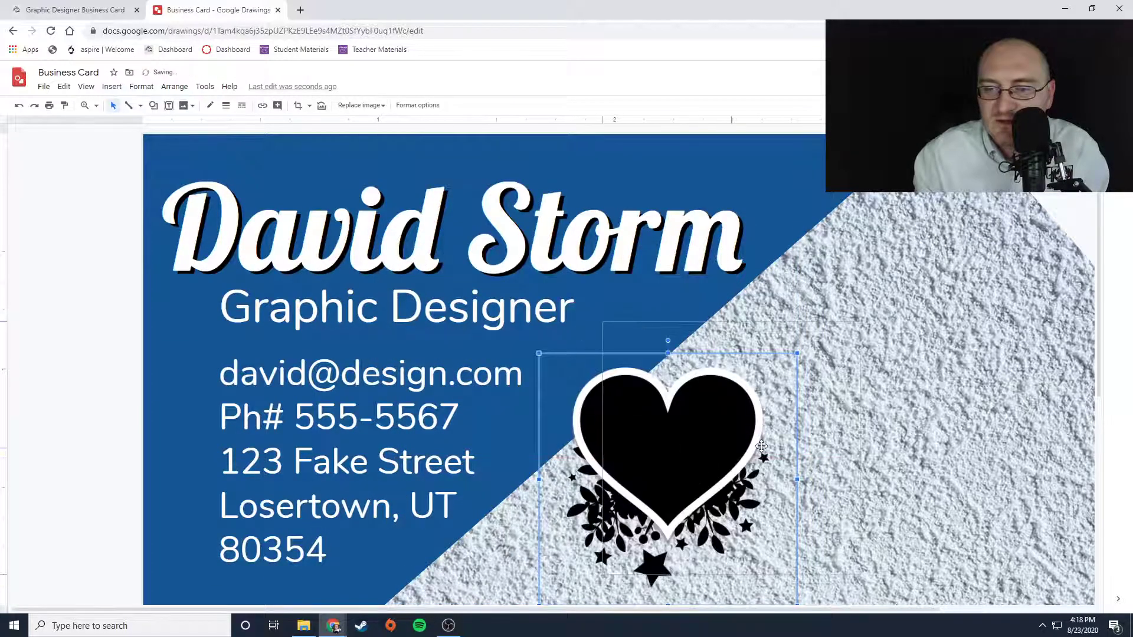
{"action": "left_click_drag", "start_coordinate": [705, 469], "coordinate": [811, 466]}
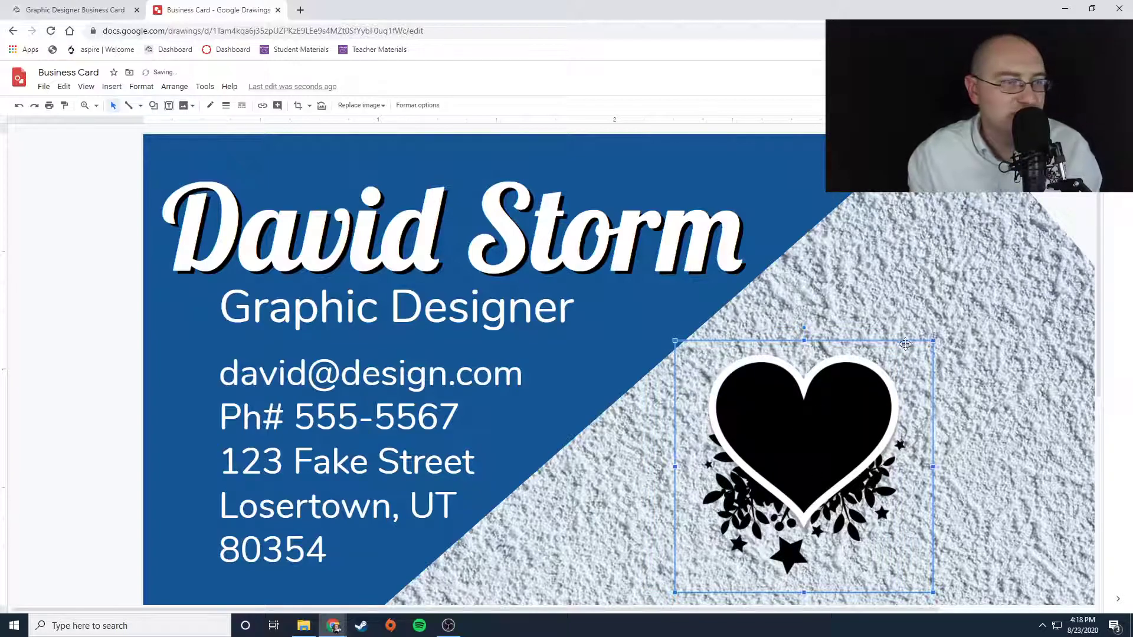
{"action": "key", "text": "Escape"}
- Nudge the heart logo slightly down and left
{"action": "scroll", "coordinate": [767, 514], "scroll_direction": "up", "scroll_amount": 1}
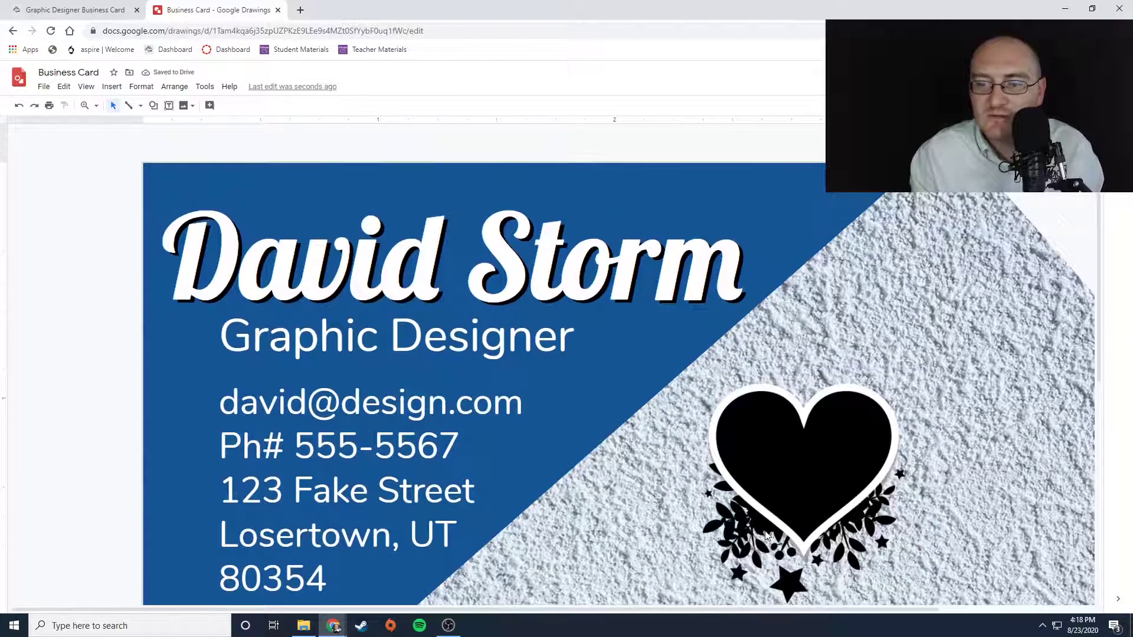
{"action": "scroll", "coordinate": [765, 529], "scroll_direction": "down", "scroll_amount": 4}
{"action": "scroll", "coordinate": [765, 529], "scroll_direction": "up", "scroll_amount": 3}
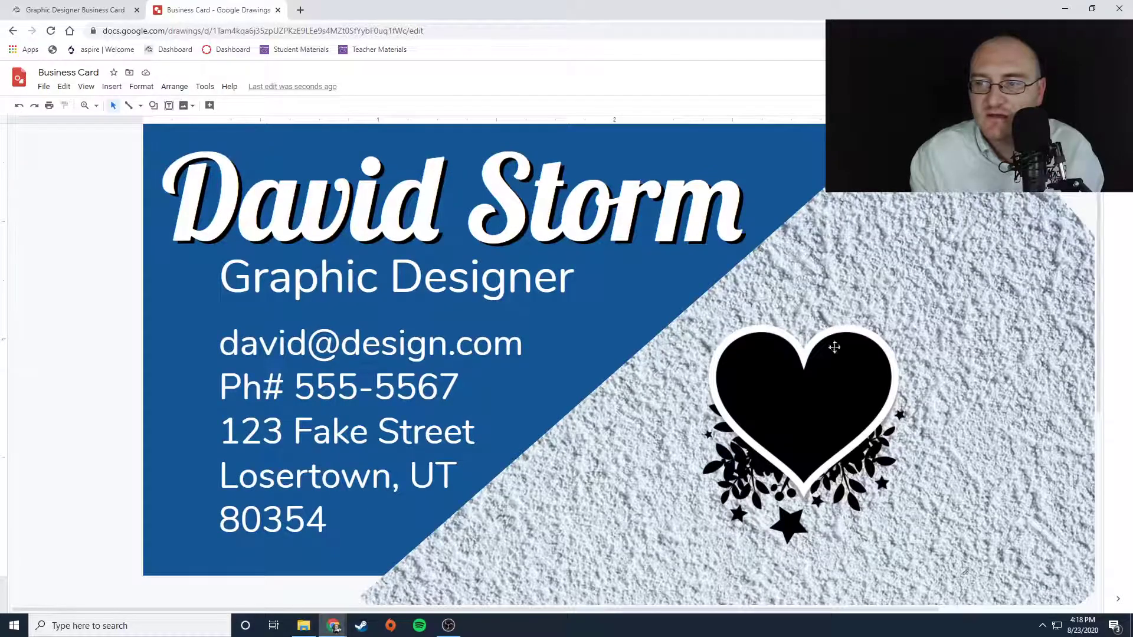
{"action": "left_click", "coordinate": [804, 410]}
{"action": "left_click_drag", "start_coordinate": [779, 416], "coordinate": [768, 429]}
- Raise the texture image's transparency in its format options adjustments
{"action": "left_click", "coordinate": [1036, 332]}
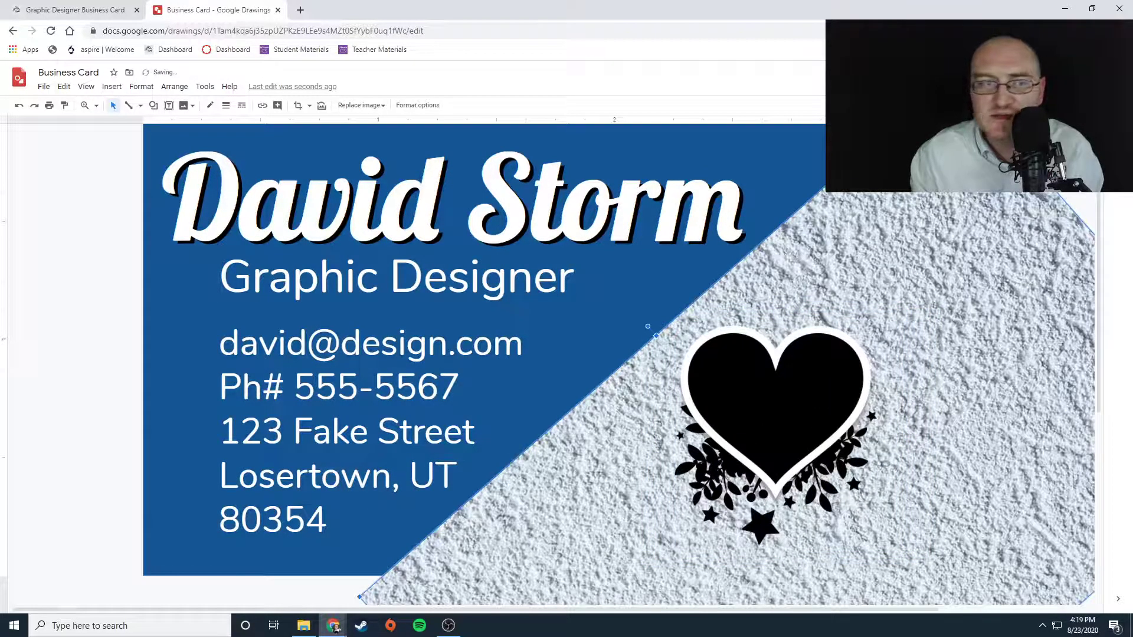
{"action": "left_click", "coordinate": [427, 106]}
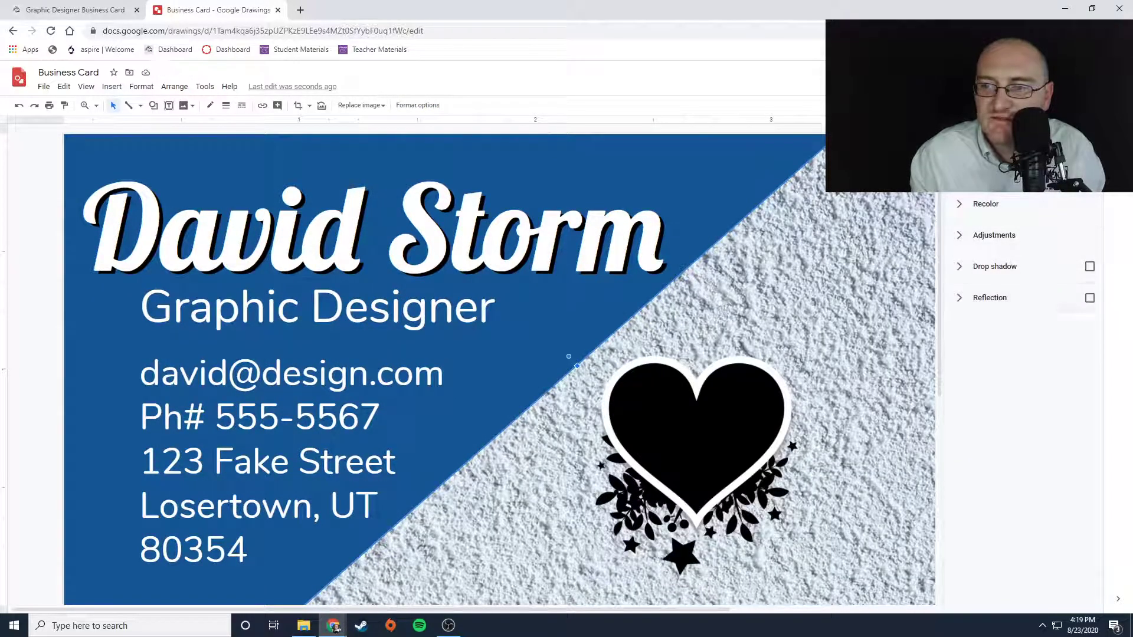
{"action": "left_click", "coordinate": [960, 206]}
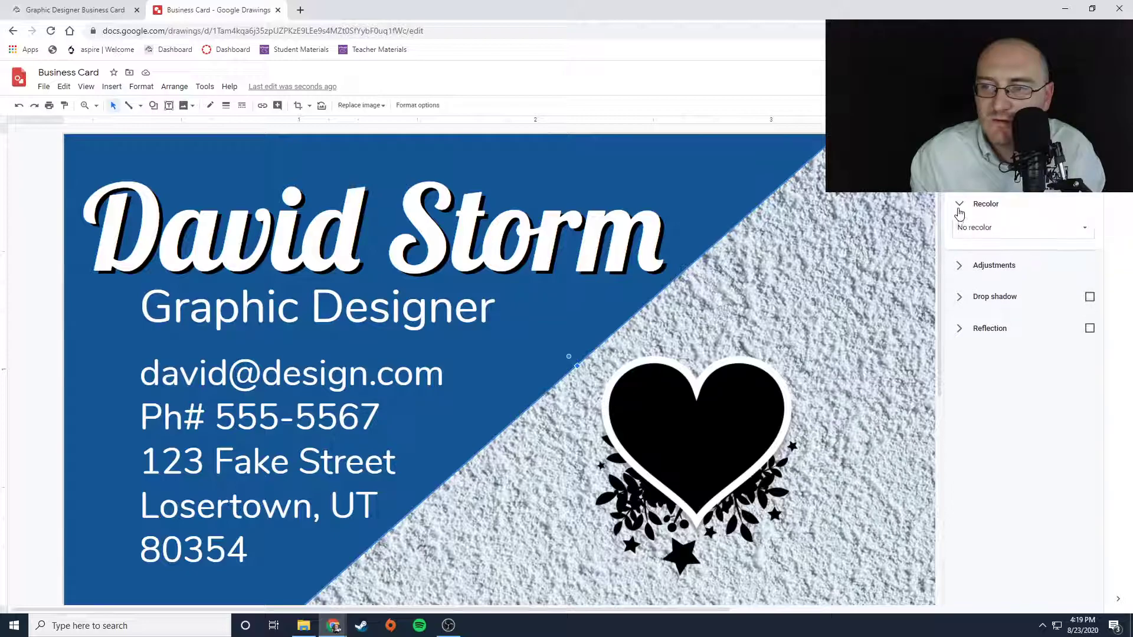
{"action": "left_click", "coordinate": [960, 272]}
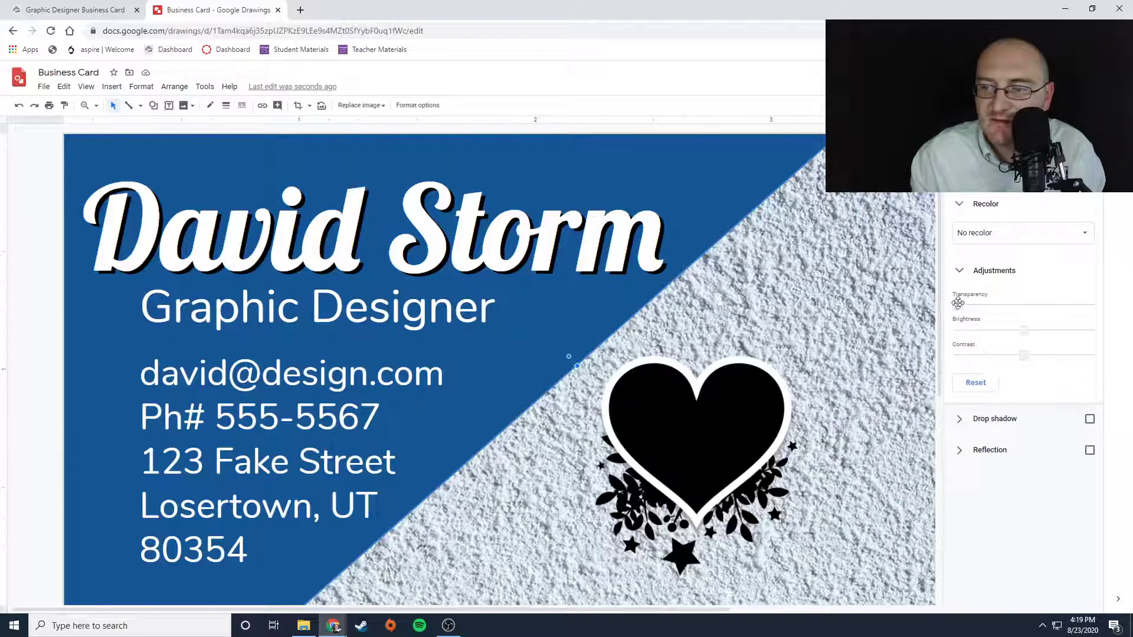
{"action": "left_click_drag", "start_coordinate": [956, 304], "coordinate": [993, 306]}
{"action": "scroll", "coordinate": [826, 407], "scroll_direction": "down", "scroll_amount": 4}
{"action": "scroll", "coordinate": [826, 407], "scroll_direction": "up", "scroll_amount": 1}
- Shift the heart logo slightly to the right
{"action": "left_click", "coordinate": [741, 252]}
{"action": "left_click_drag", "start_coordinate": [741, 251], "coordinate": [750, 252]}
{"action": "scroll", "coordinate": [731, 270], "scroll_direction": "up", "scroll_amount": 3}
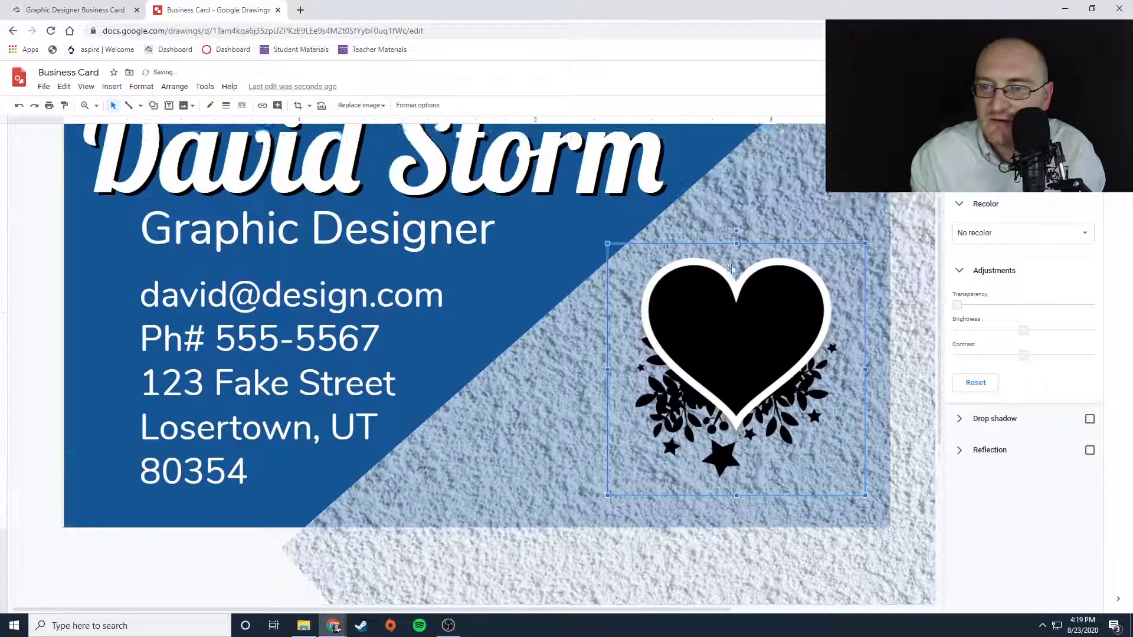
{"action": "scroll", "coordinate": [942, 354], "scroll_direction": "up", "scroll_amount": 2}
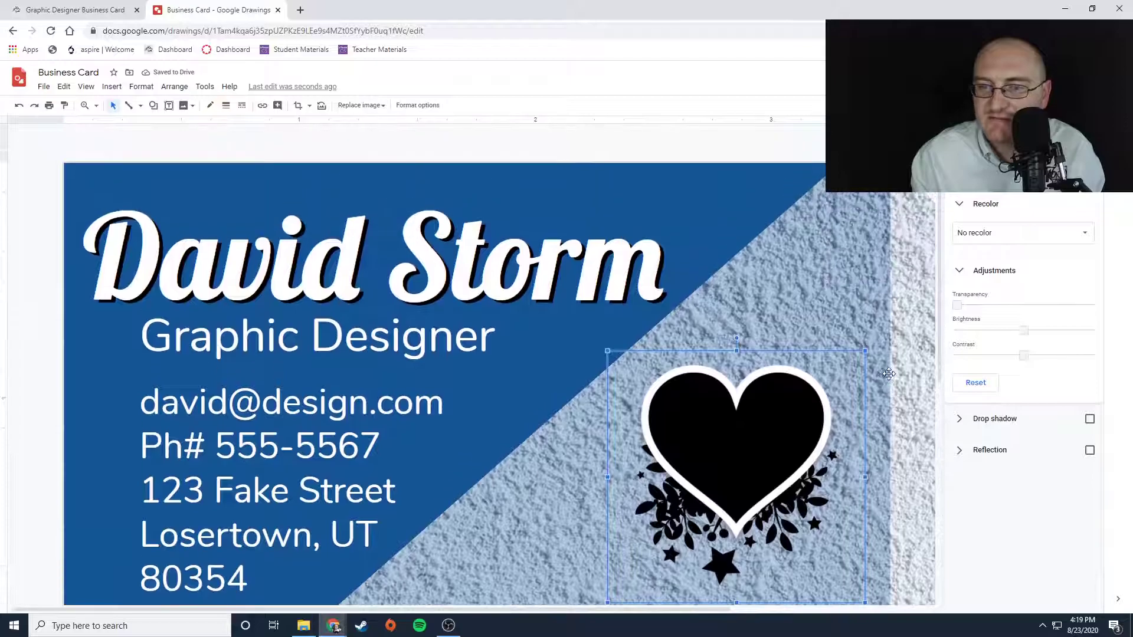
- Return the texture image's transparency to zero
{"action": "left_click", "coordinate": [809, 274]}
{"action": "left_click_drag", "start_coordinate": [991, 305], "coordinate": [957, 305]}
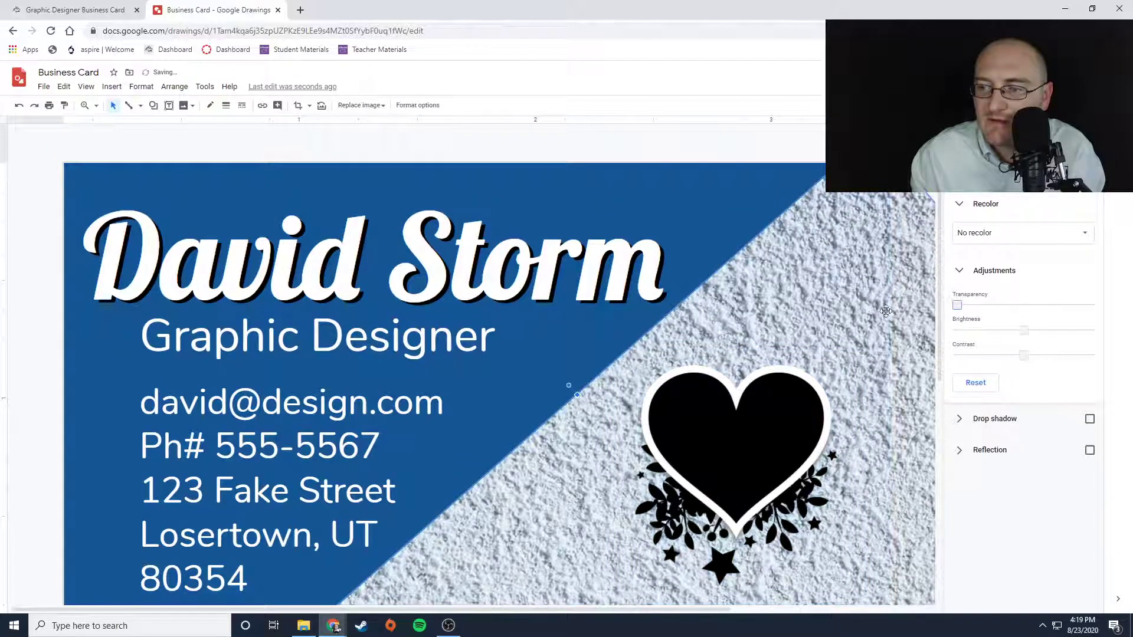
{"action": "left_click", "coordinate": [627, 151]}
{"action": "scroll", "coordinate": [620, 216], "scroll_direction": "down", "scroll_amount": 3}
{"action": "scroll", "coordinate": [620, 216], "scroll_direction": "up", "scroll_amount": 3}
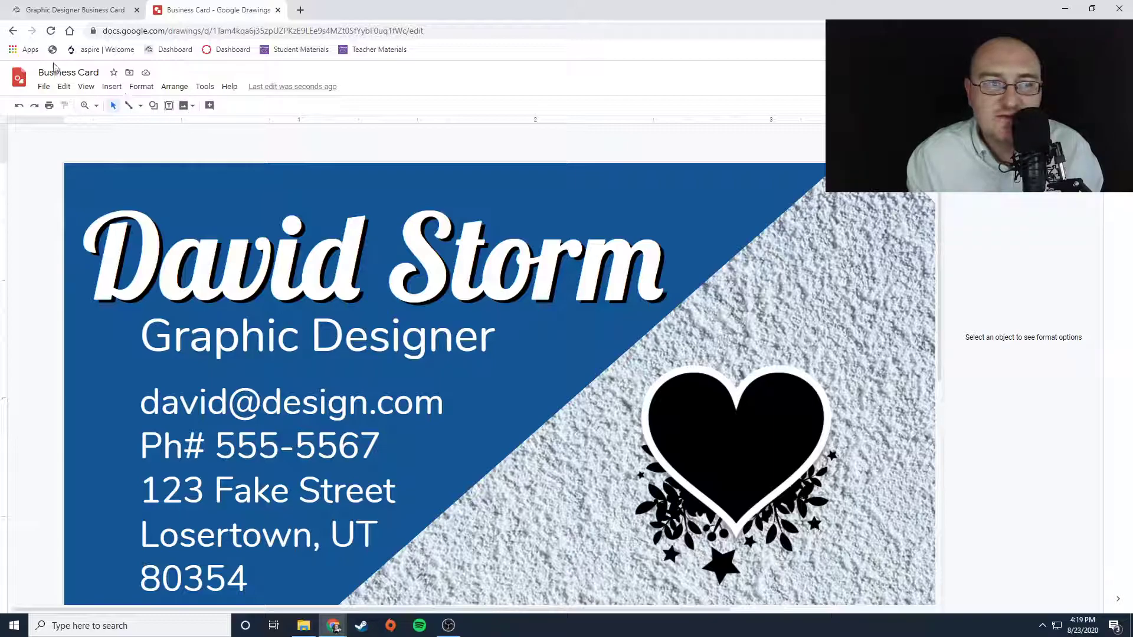
{"action": "left_click", "coordinate": [43, 88]}
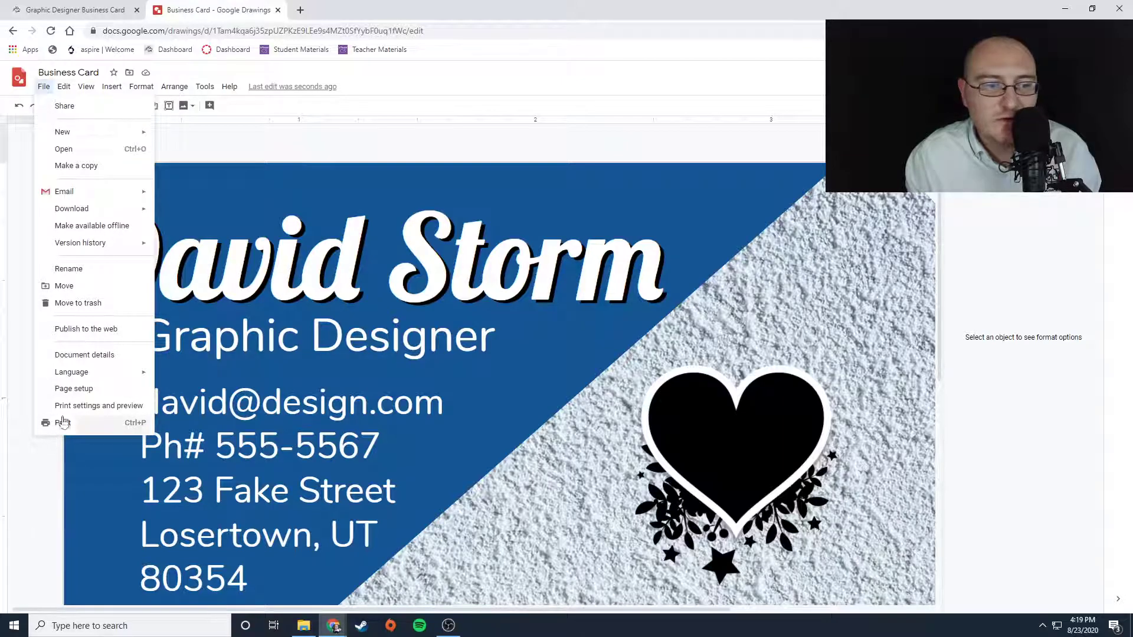
{"action": "mouse_move", "coordinate": [95, 210]}
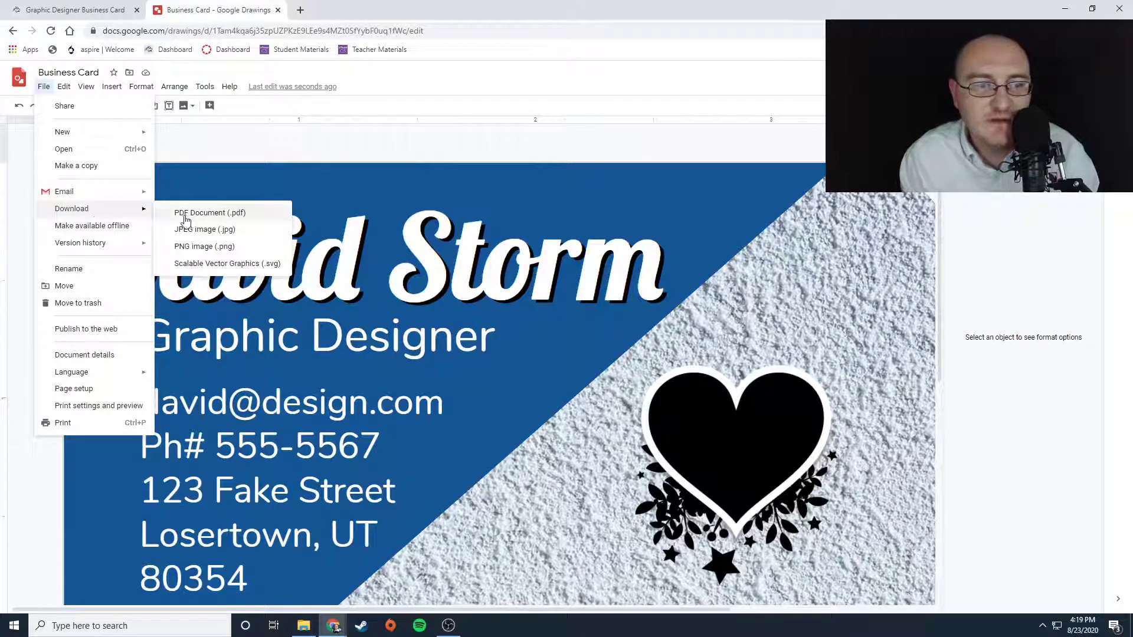
- Switch to the assignment page and highlight the instruction to submit the project as a JPG
{"action": "left_click", "coordinate": [59, 11]}
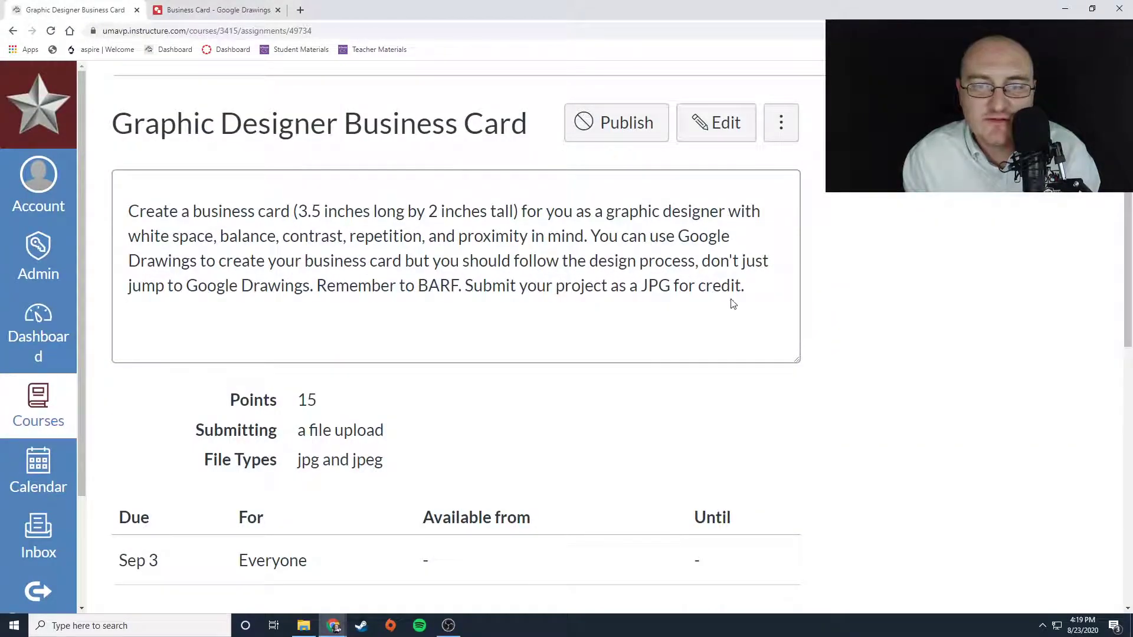
{"action": "left_click_drag", "start_coordinate": [636, 308], "coordinate": [761, 300]}
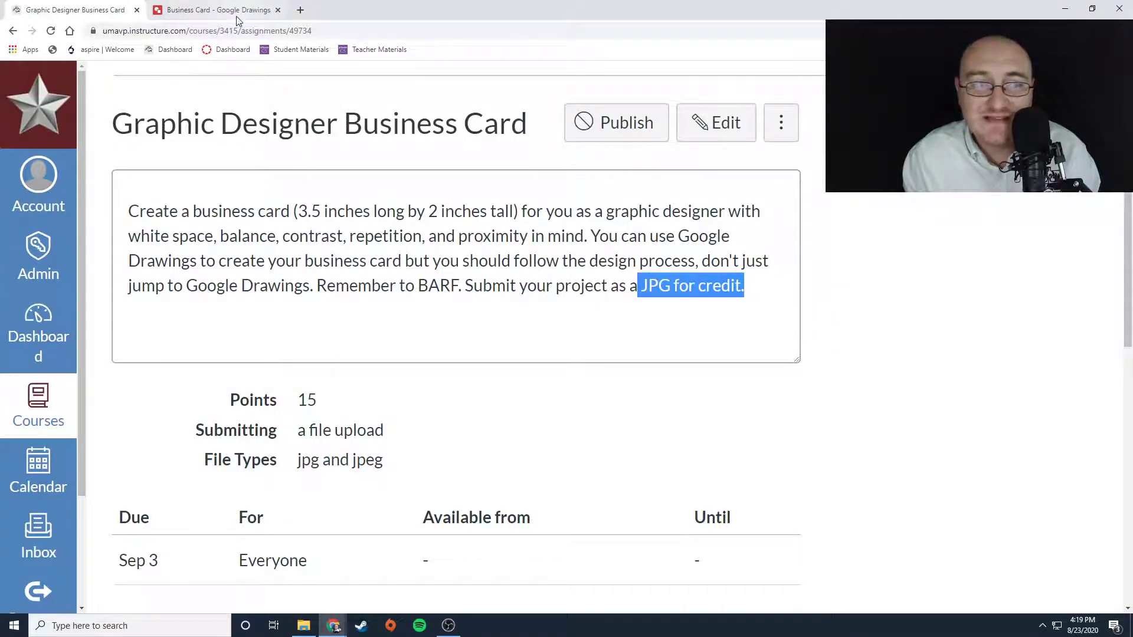
- Return to the drawing, download it as a JPEG image, and close the downloaded file's preview
{"action": "left_click", "coordinate": [213, 10]}
{"action": "left_click", "coordinate": [44, 87]}
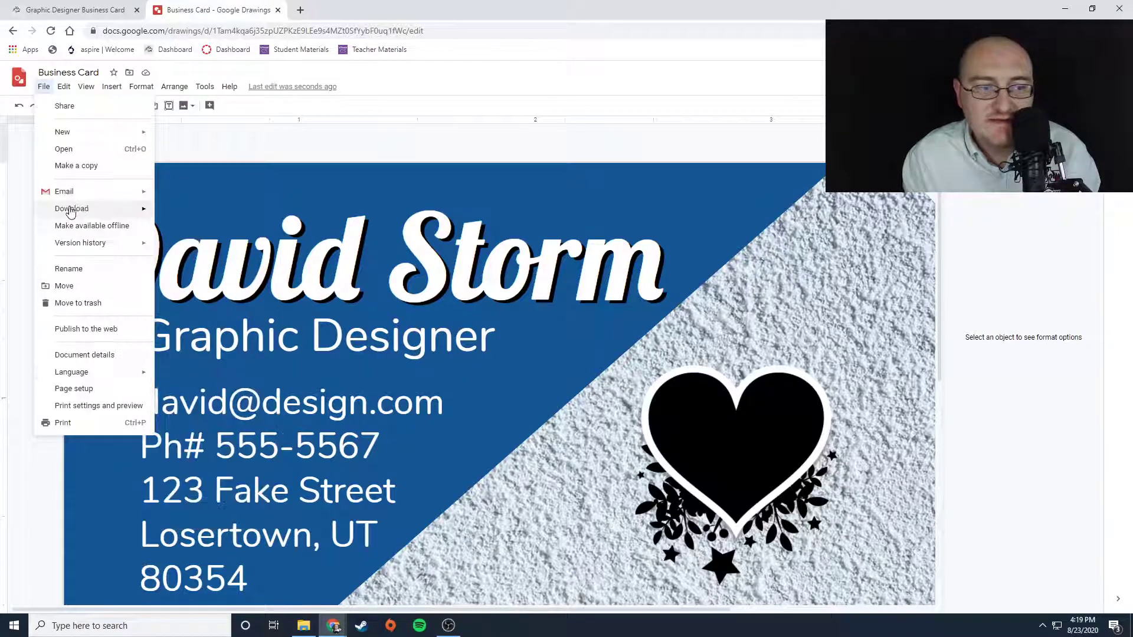
{"action": "mouse_move", "coordinate": [71, 208]}
{"action": "left_click", "coordinate": [201, 230]}
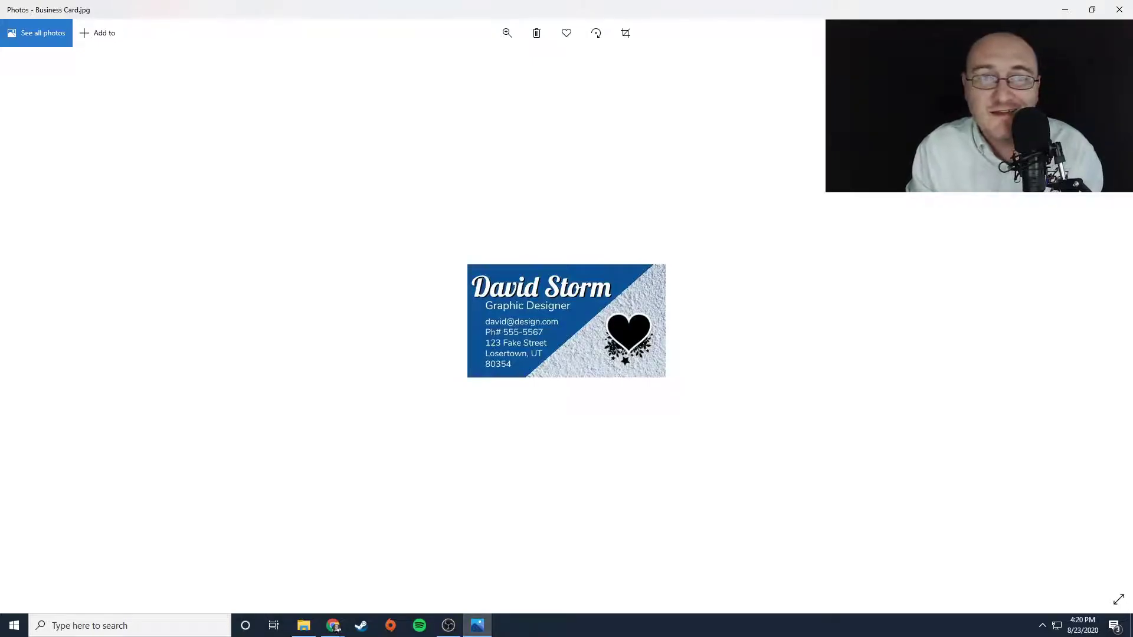
{"action": "left_click", "coordinate": [1119, 11]}
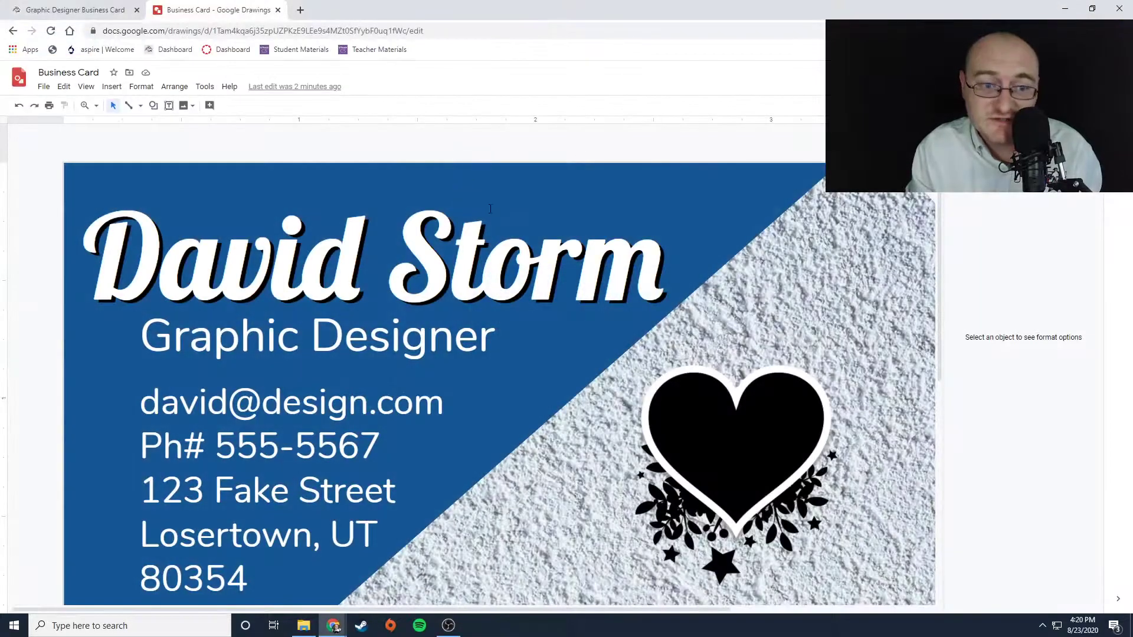